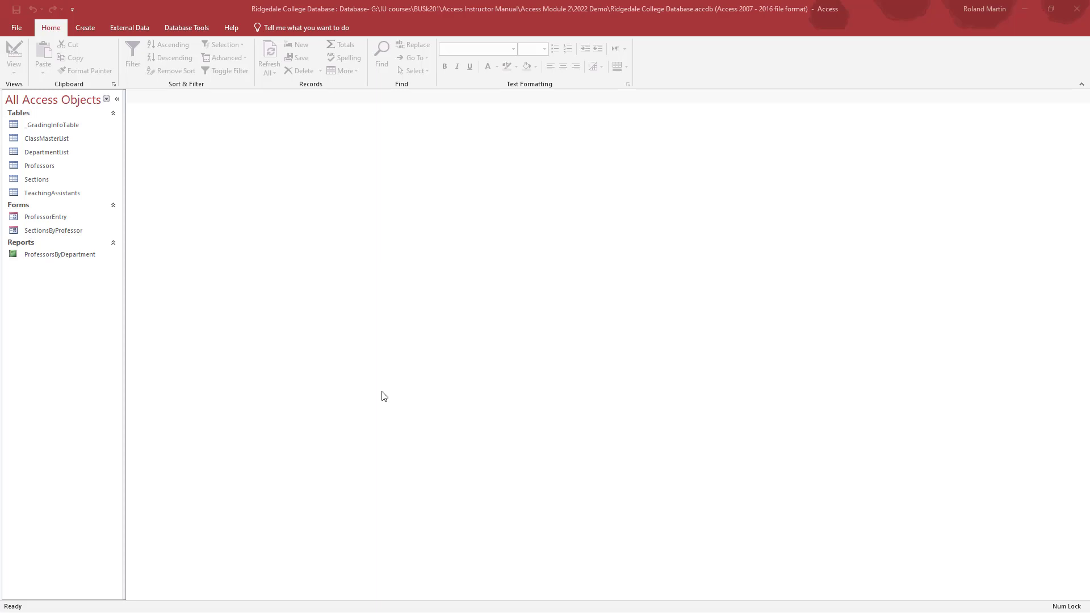
# Start an Excel spreadsheet import that appends a copy of the records to the TeachingAssistants table
pyautogui.click(142, 30)
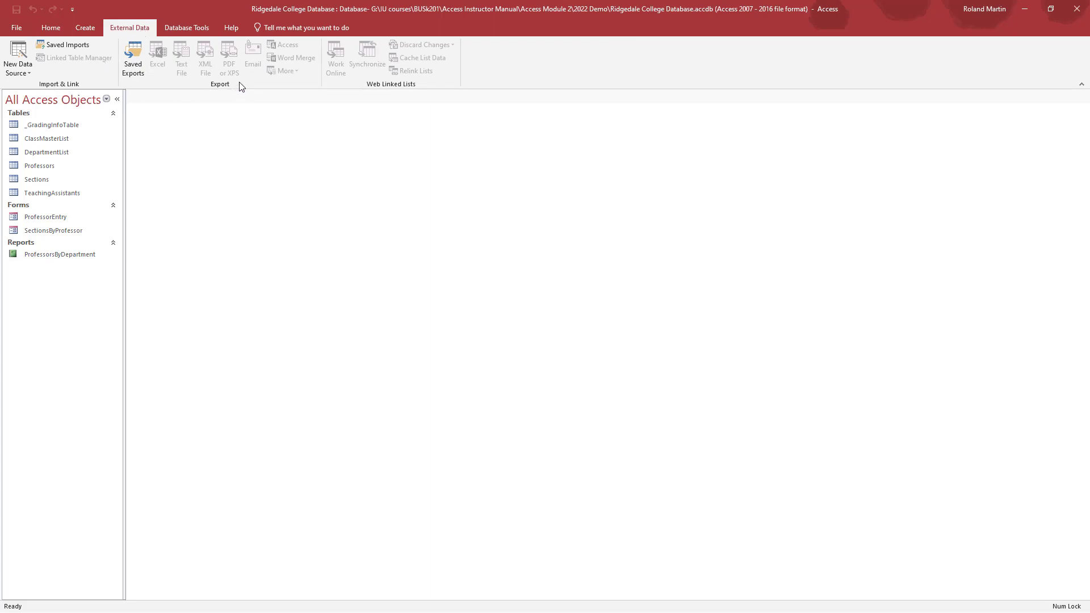
pyautogui.click(27, 77)
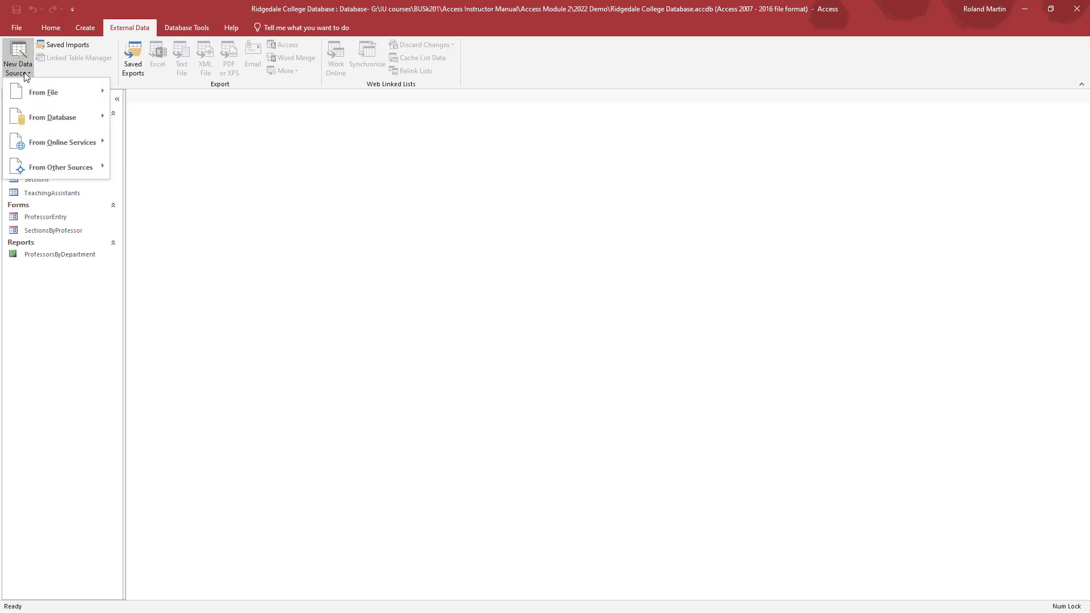
pyautogui.moveTo(47, 94)
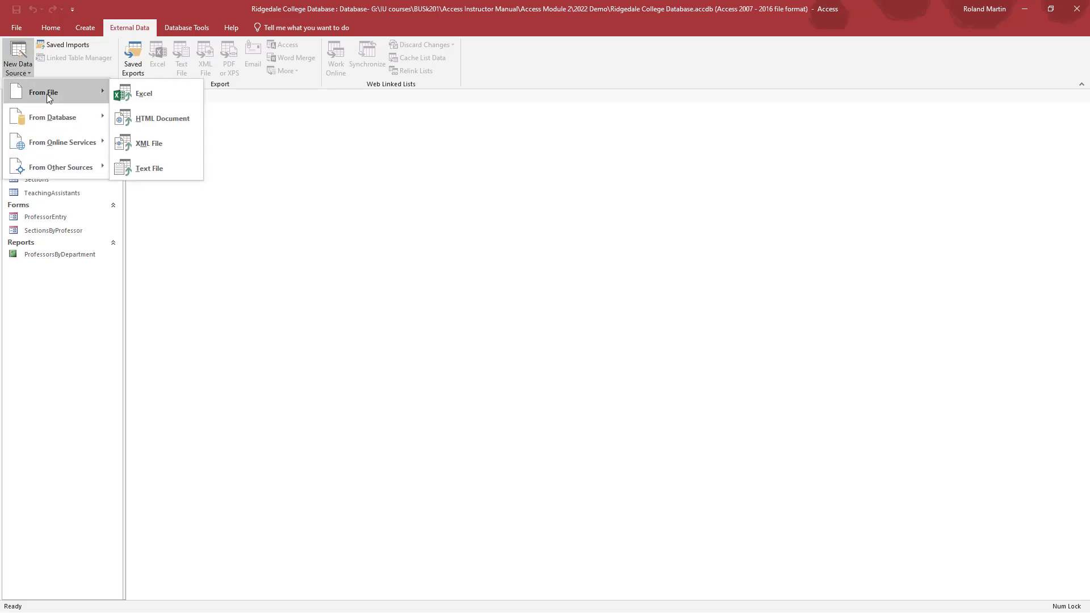
pyautogui.click(163, 91)
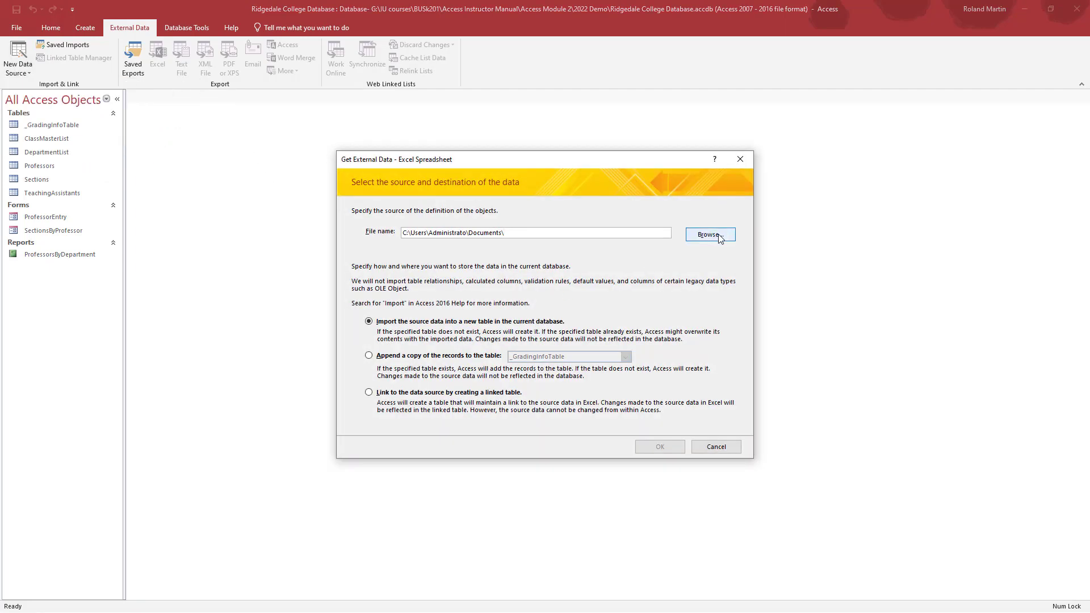
pyautogui.click(369, 356)
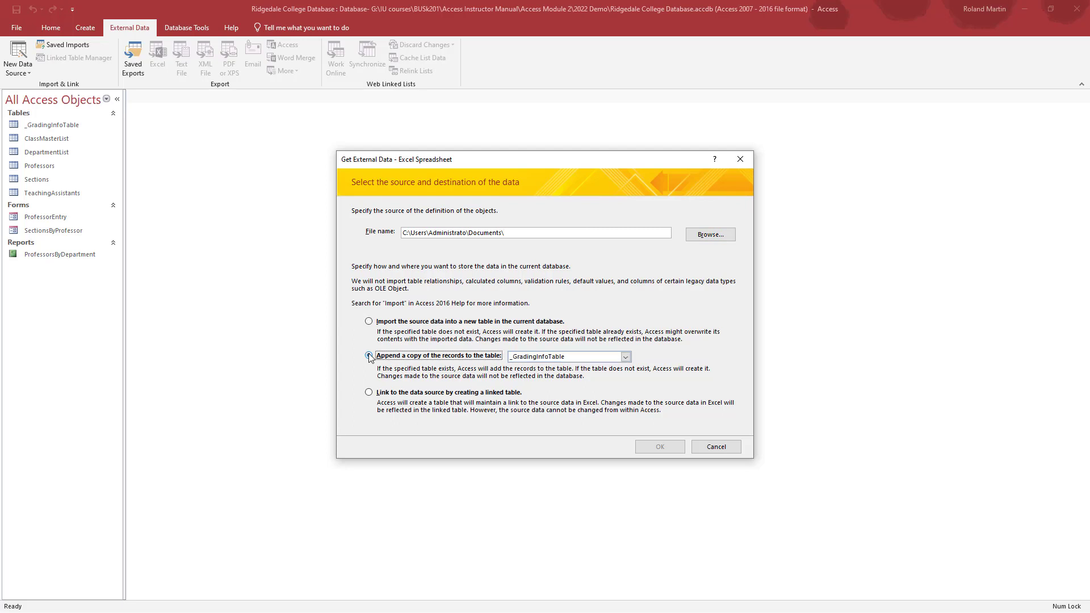
pyautogui.click(625, 357)
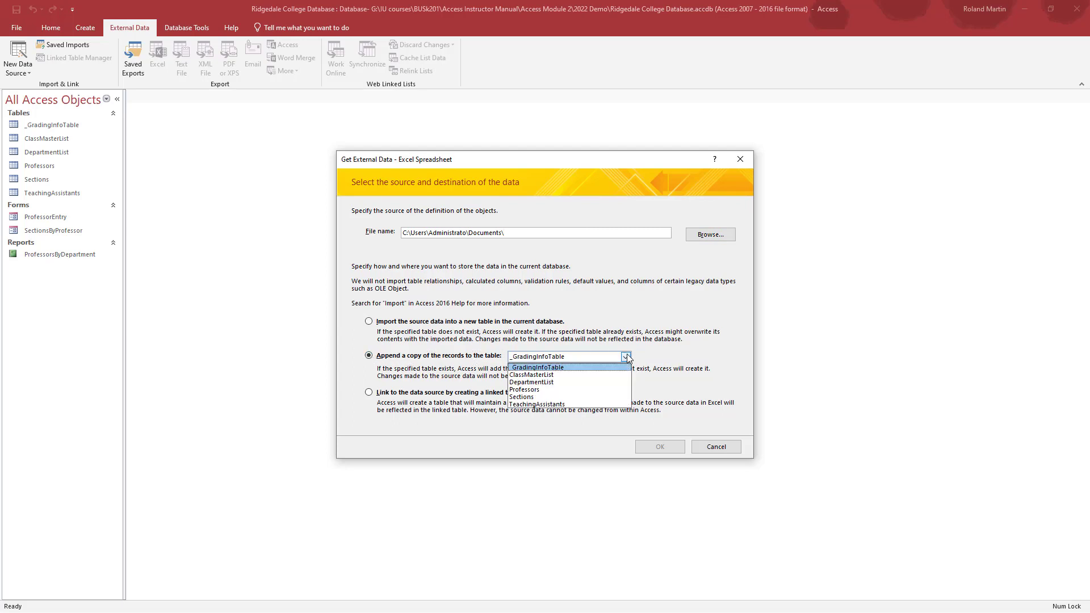
pyautogui.click(549, 405)
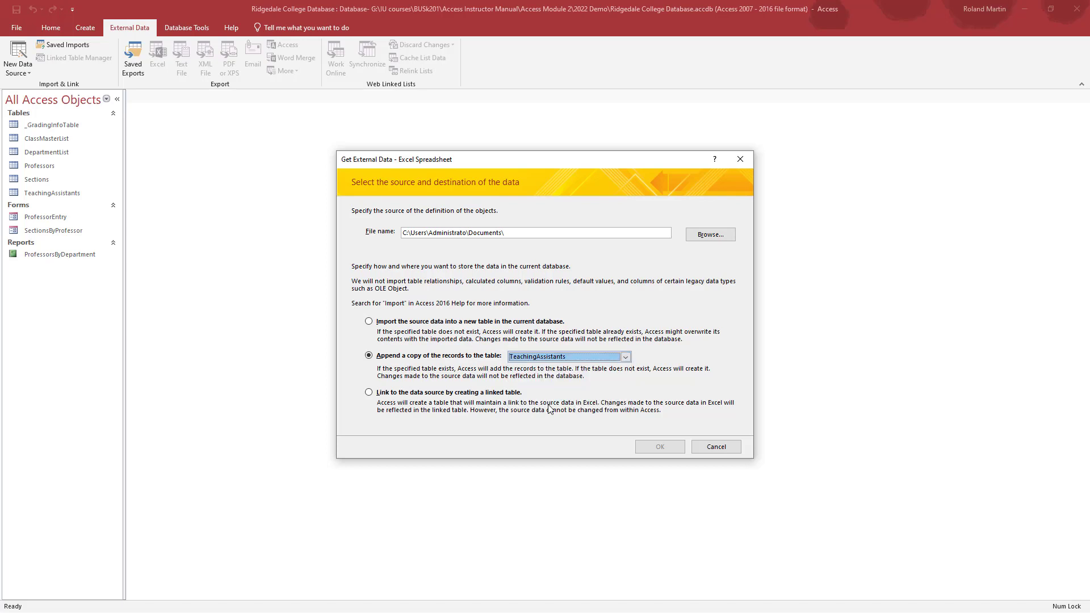
# Choose Support_AC19_2b_TeachingAssistants.xlsx from the 2022 Demo folder as the import source
pyautogui.click(713, 236)
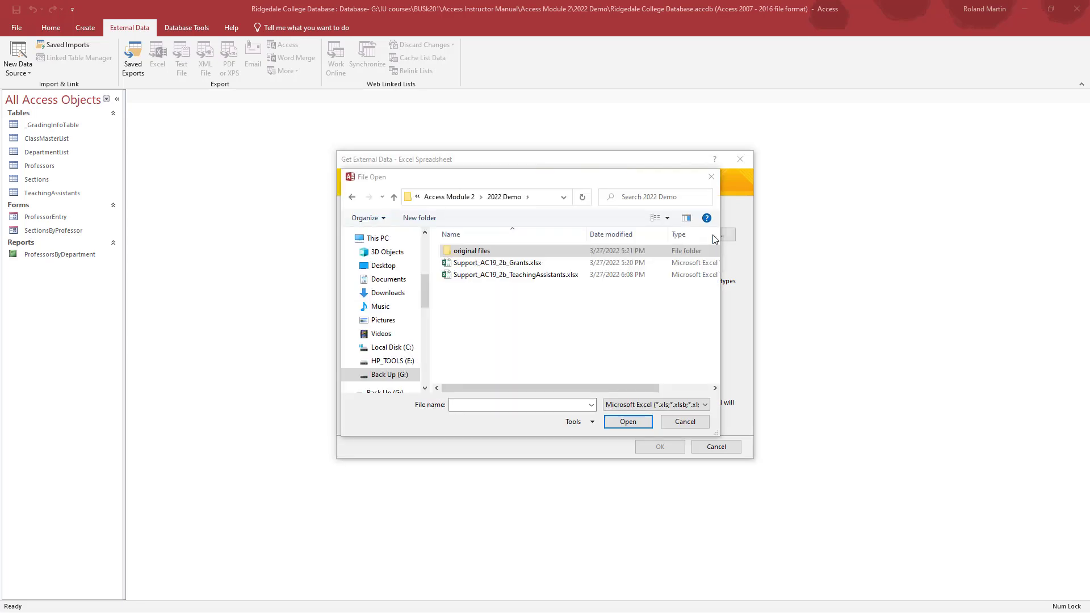
pyautogui.click(518, 276)
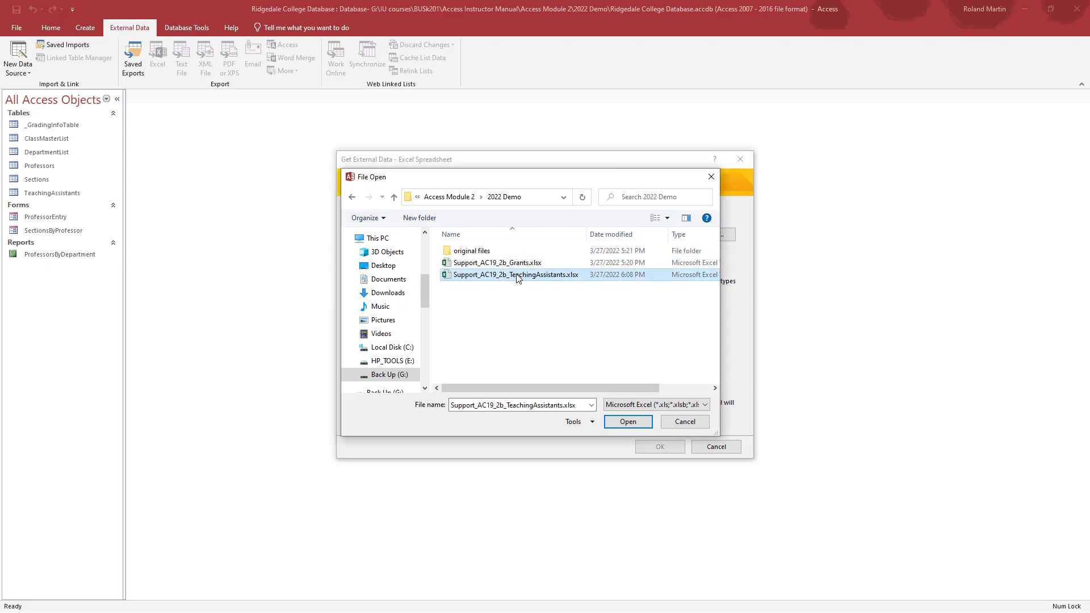
pyautogui.click(628, 422)
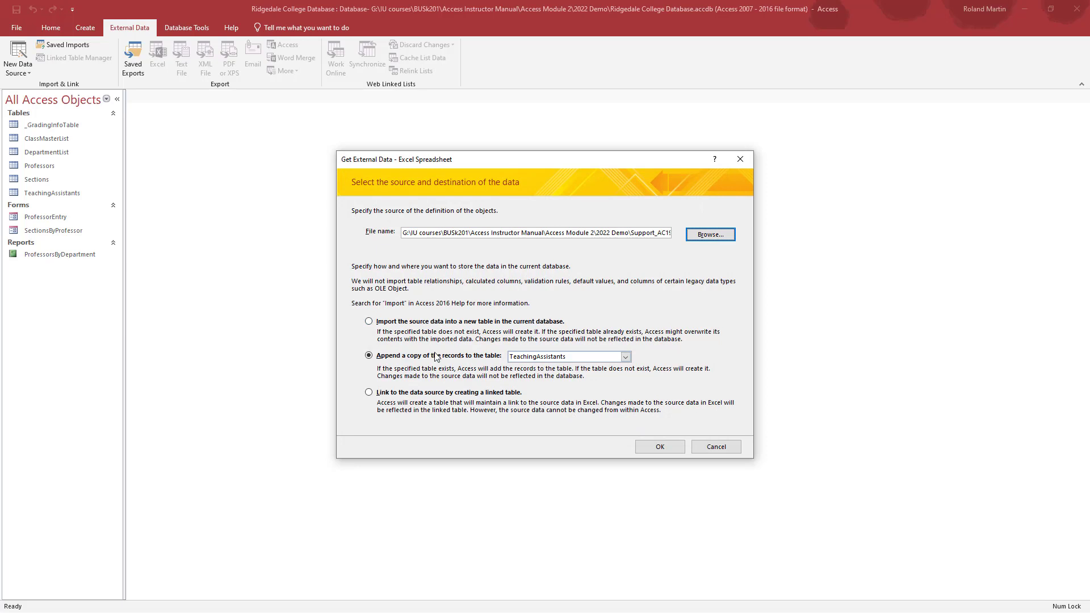
# Allow the import wizard to open and complete the append to TeachingAssistants, without table analysis or saved import steps
pyautogui.click(660, 448)
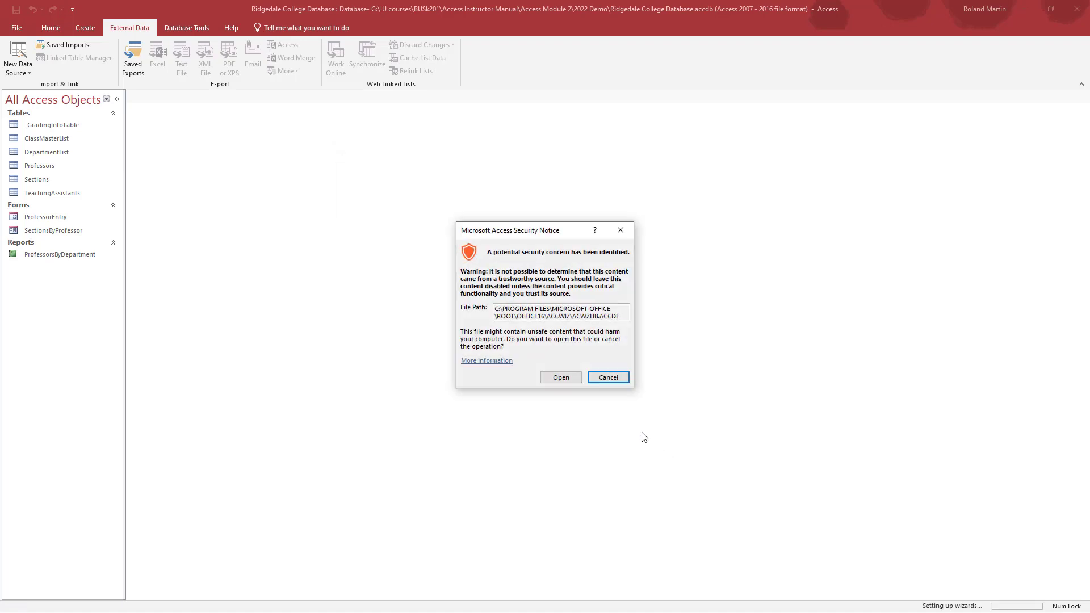
pyautogui.click(561, 379)
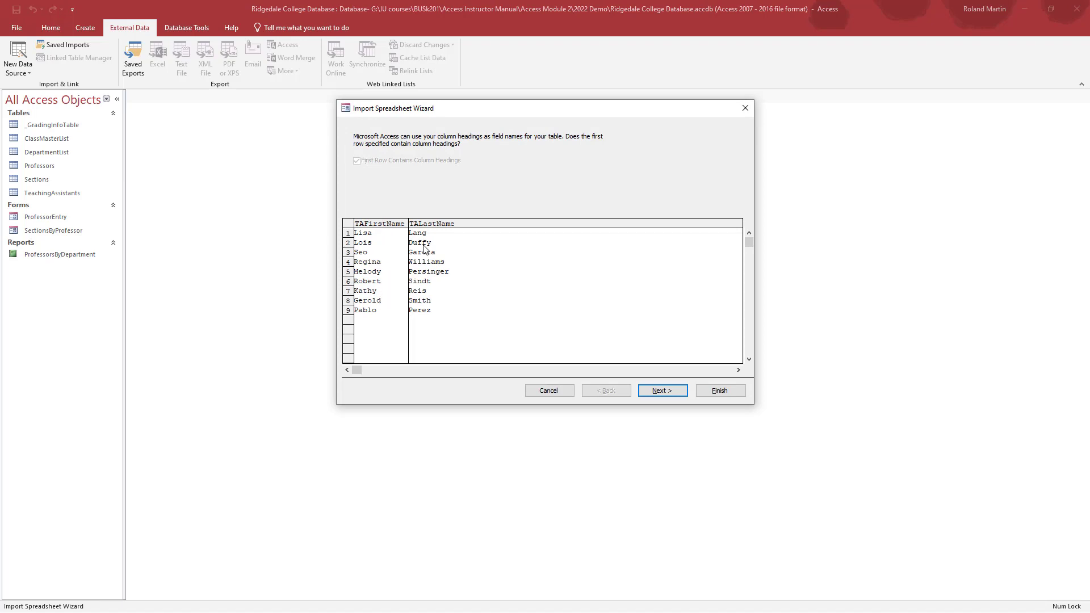
pyautogui.click(660, 393)
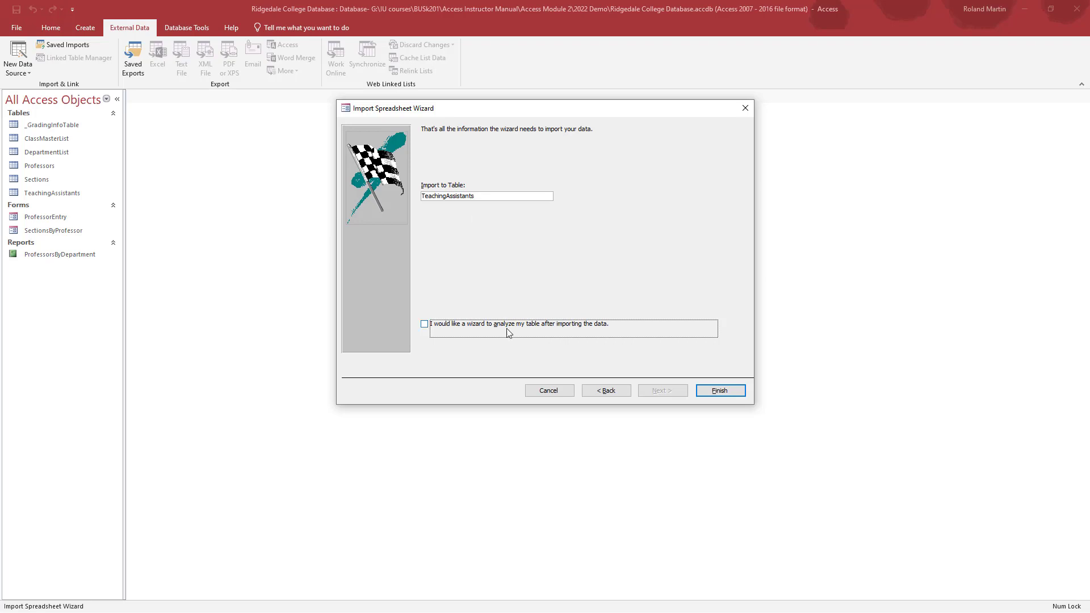
pyautogui.click(718, 390)
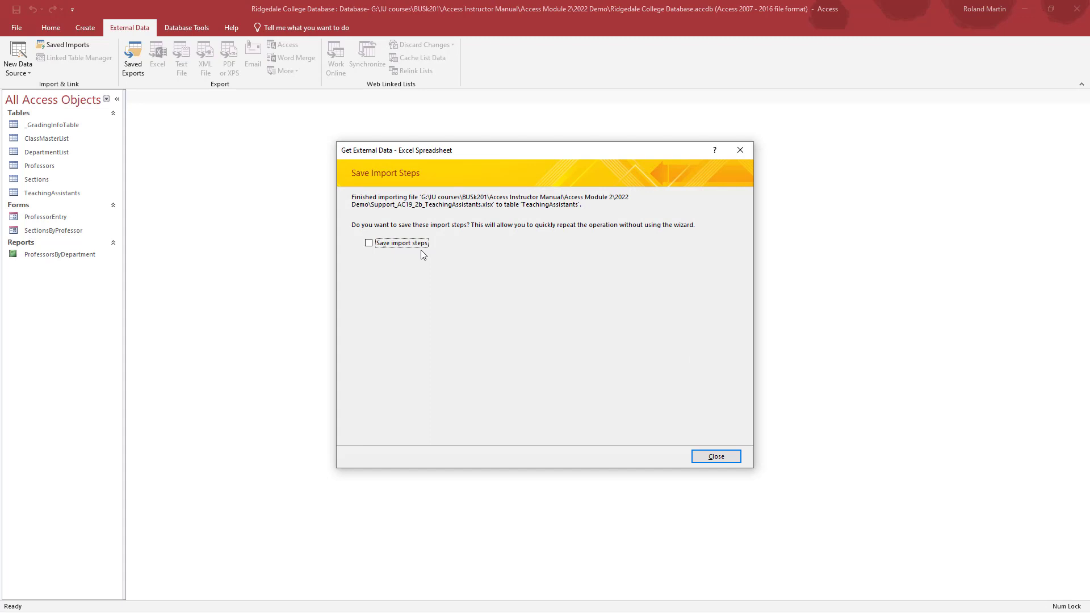
pyautogui.click(716, 457)
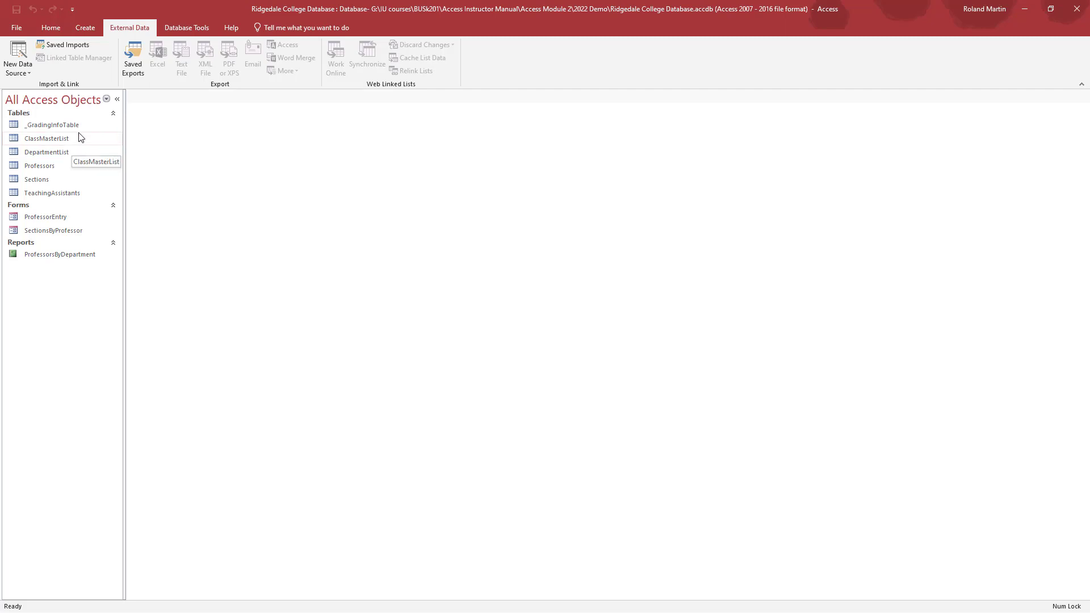
# Review the TeachingAssistants table's records and its field design, dismiss the Field List, and close the table
pyautogui.doubleClick(61, 194)
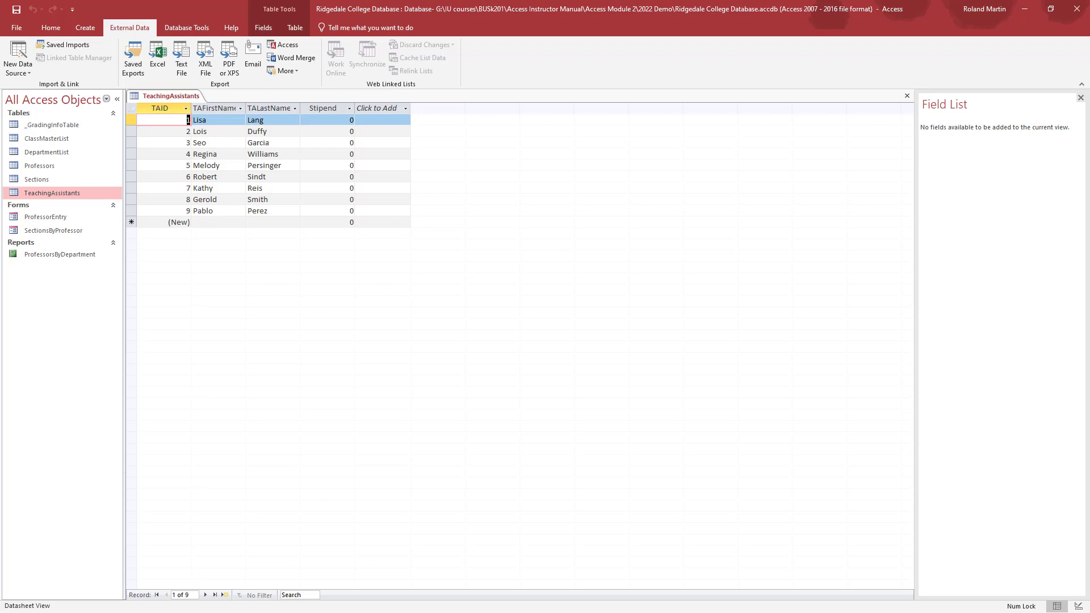
pyautogui.click(1079, 606)
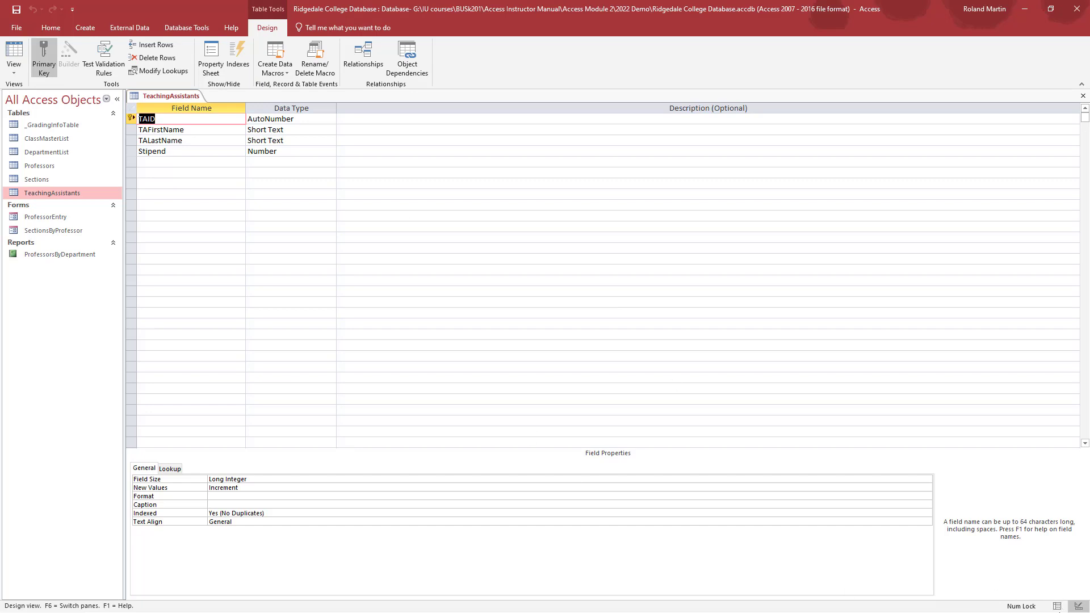
pyautogui.click(1058, 607)
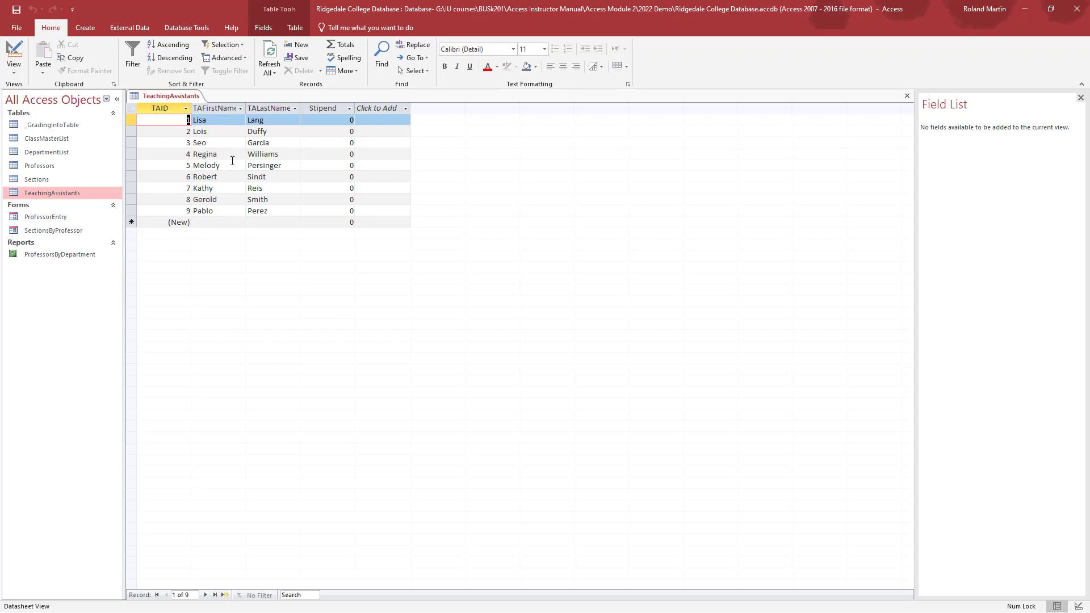
pyautogui.click(1081, 97)
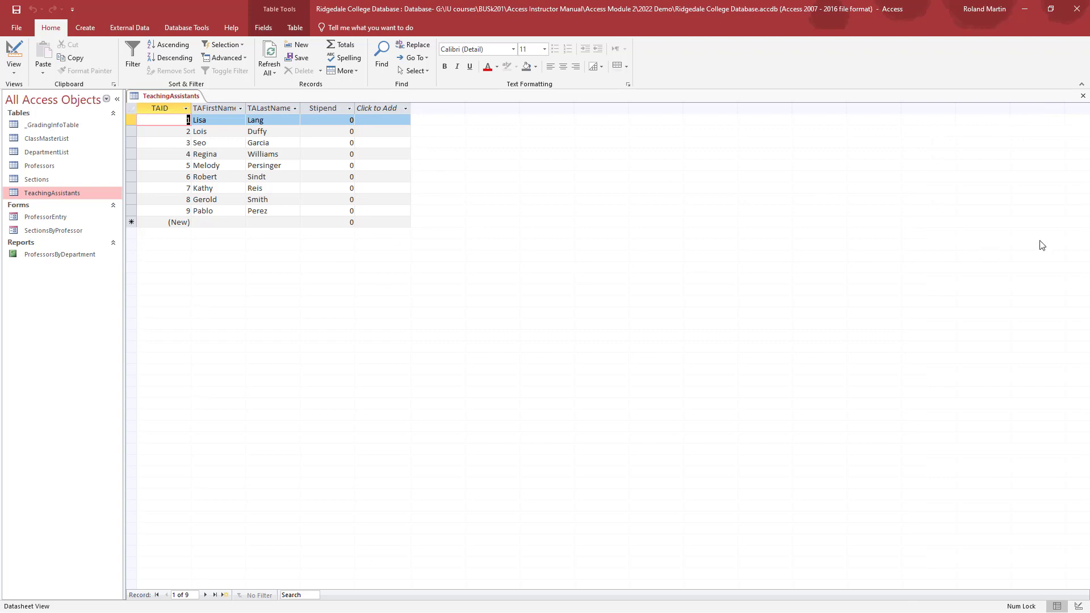
pyautogui.click(1084, 97)
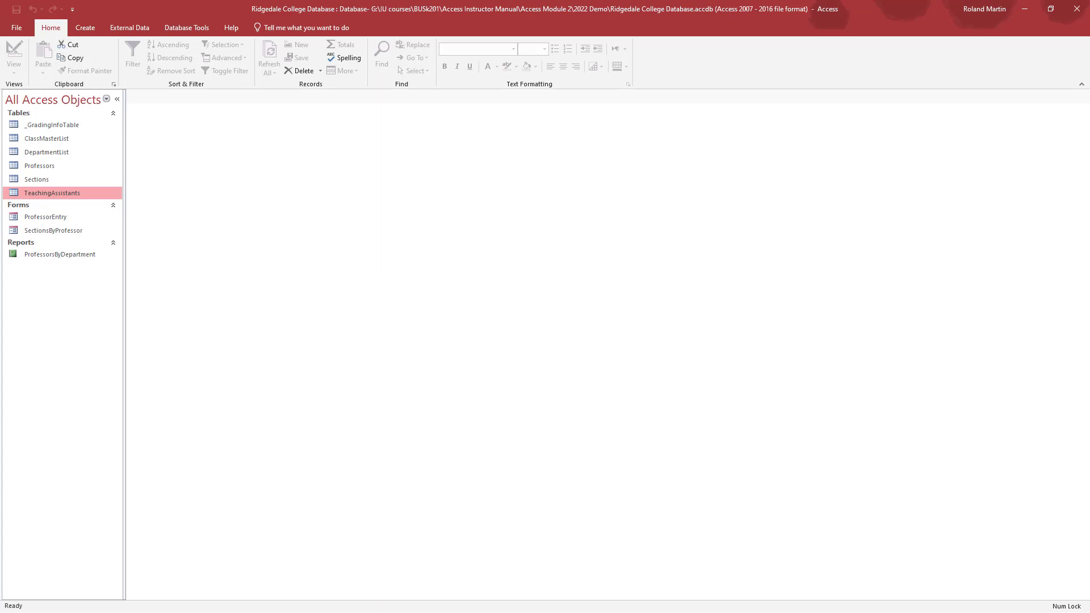
# Start another Excel spreadsheet import and choose Support_AC19_2b_Grants.xlsx as the source file
pyautogui.click(136, 28)
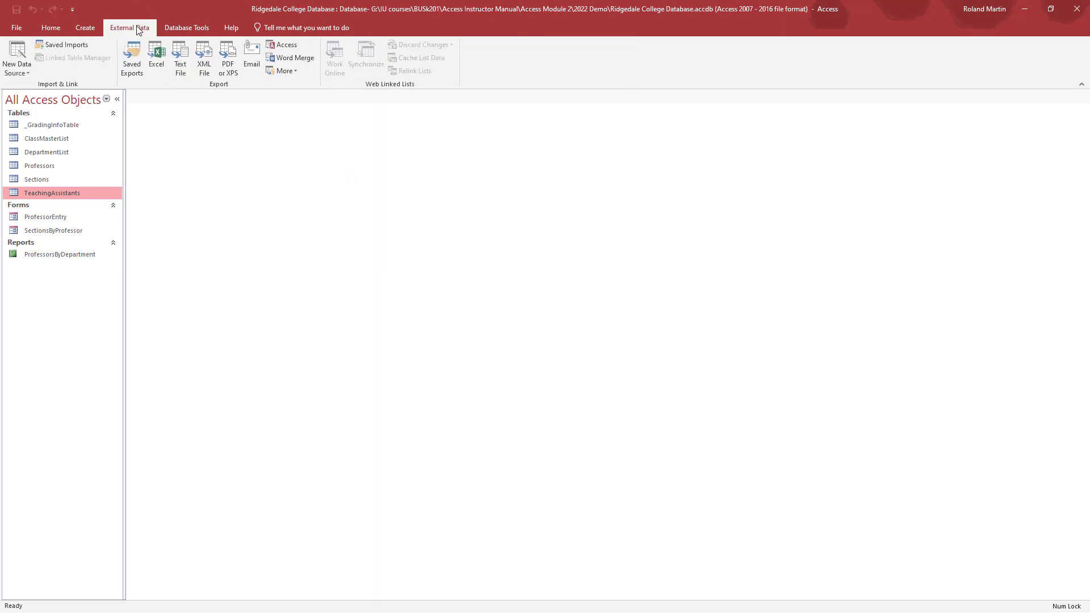
pyautogui.click(19, 71)
pyautogui.moveTo(64, 92)
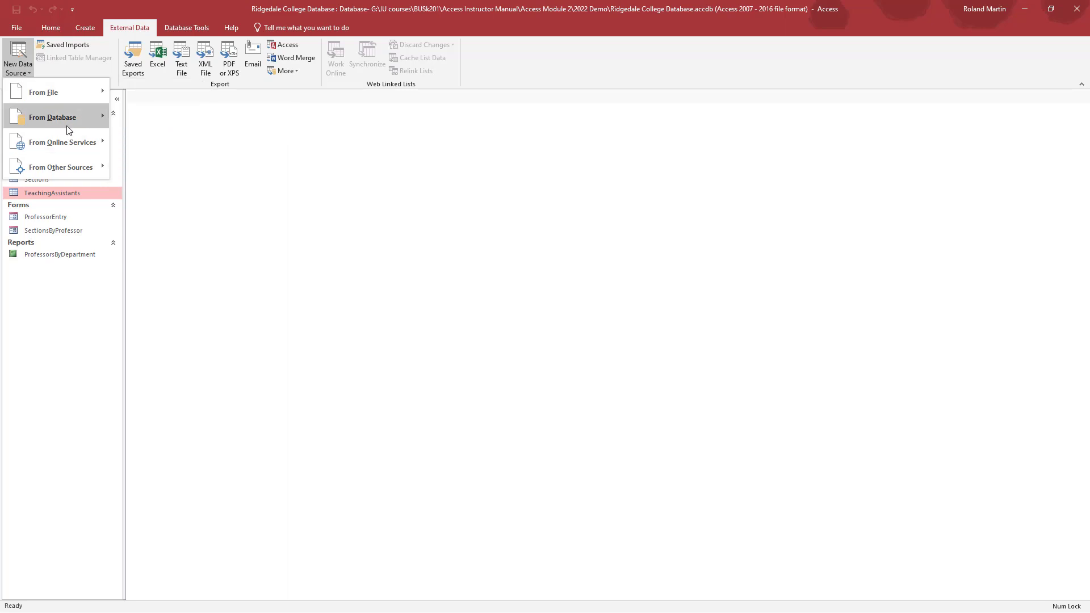
pyautogui.moveTo(68, 130)
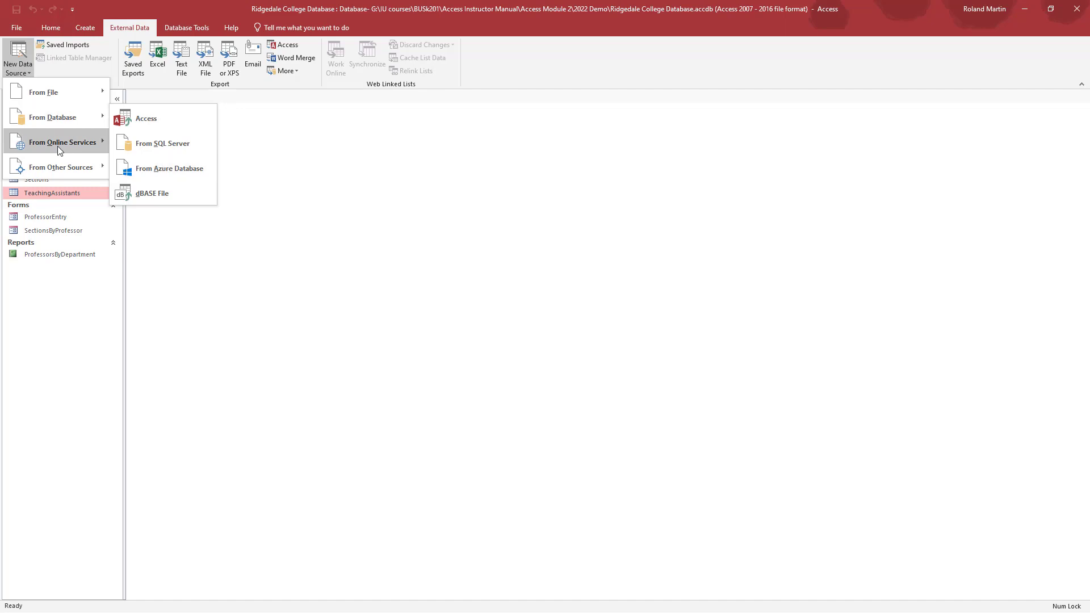
pyautogui.moveTo(56, 176)
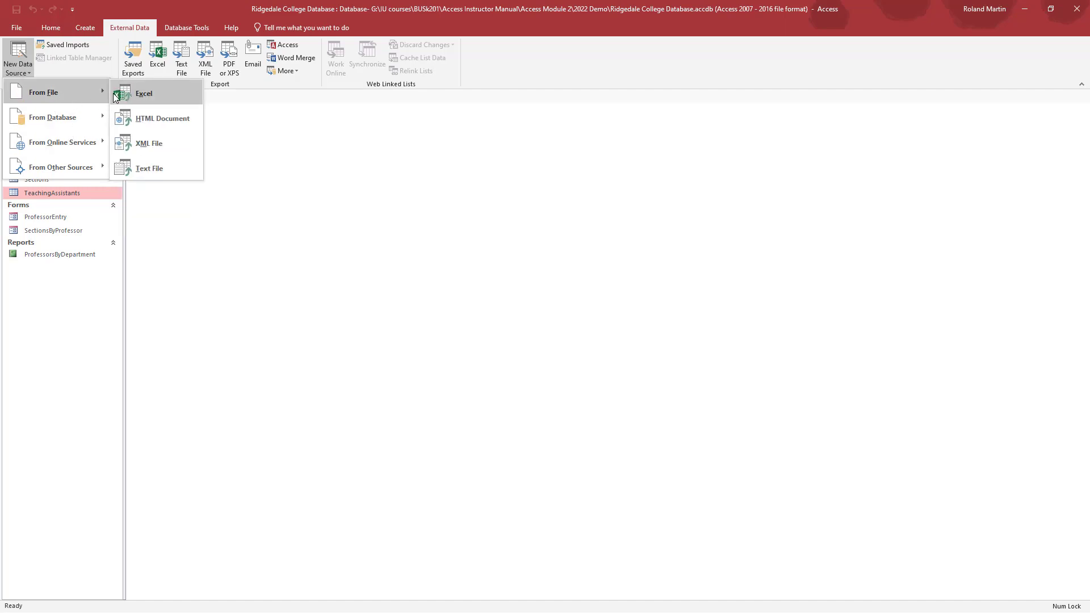
pyautogui.click(141, 96)
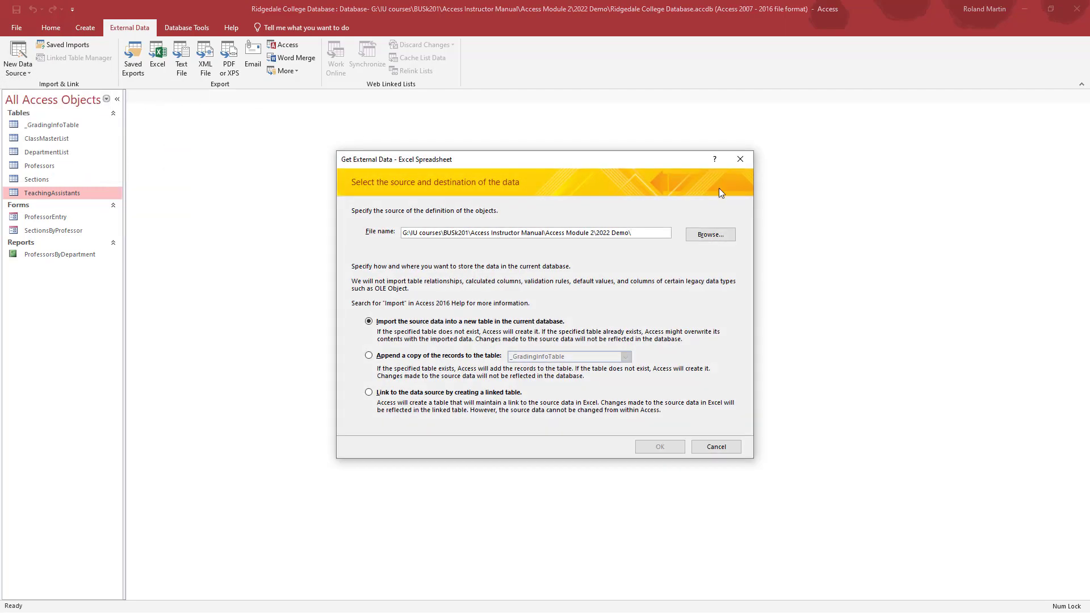
pyautogui.click(699, 235)
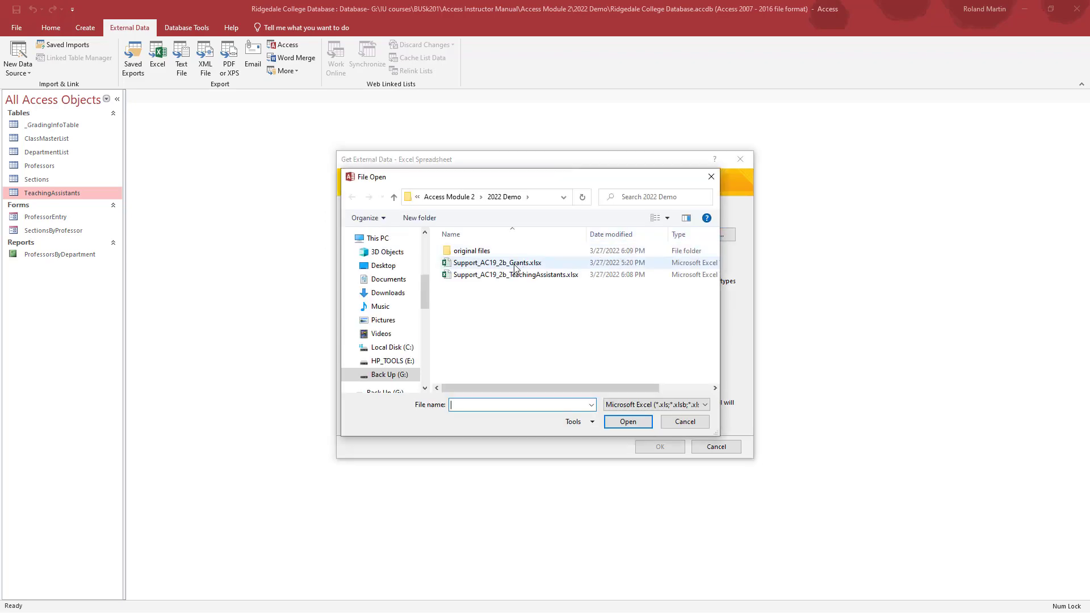
pyautogui.click(515, 264)
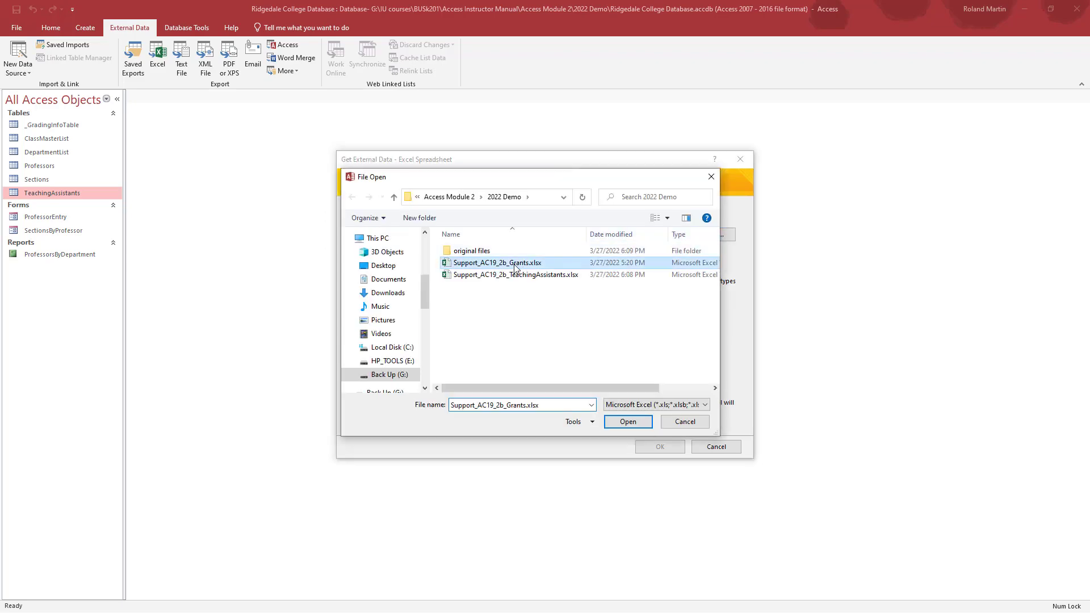
pyautogui.click(626, 422)
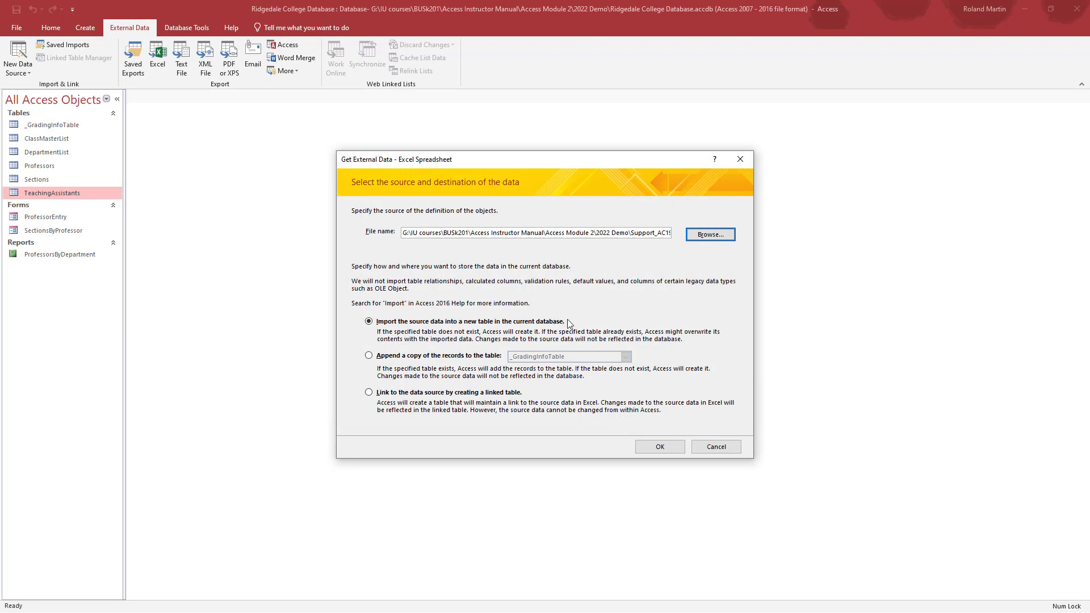
# Import the grants data into a new table with first-row column headings and an Access-added primary key, without saving the import steps
pyautogui.click(661, 445)
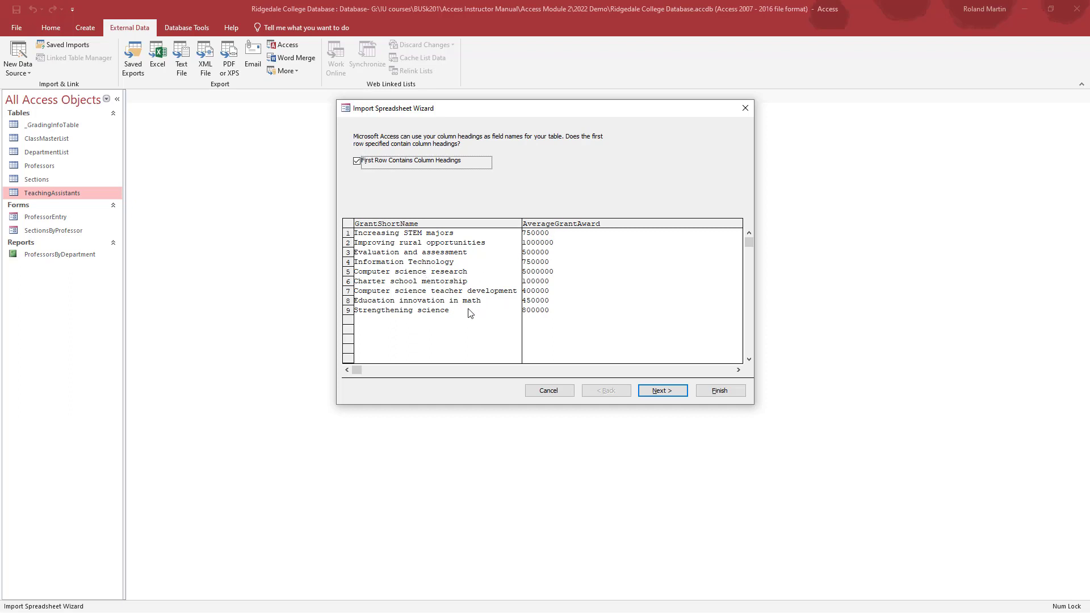
pyautogui.click(663, 391)
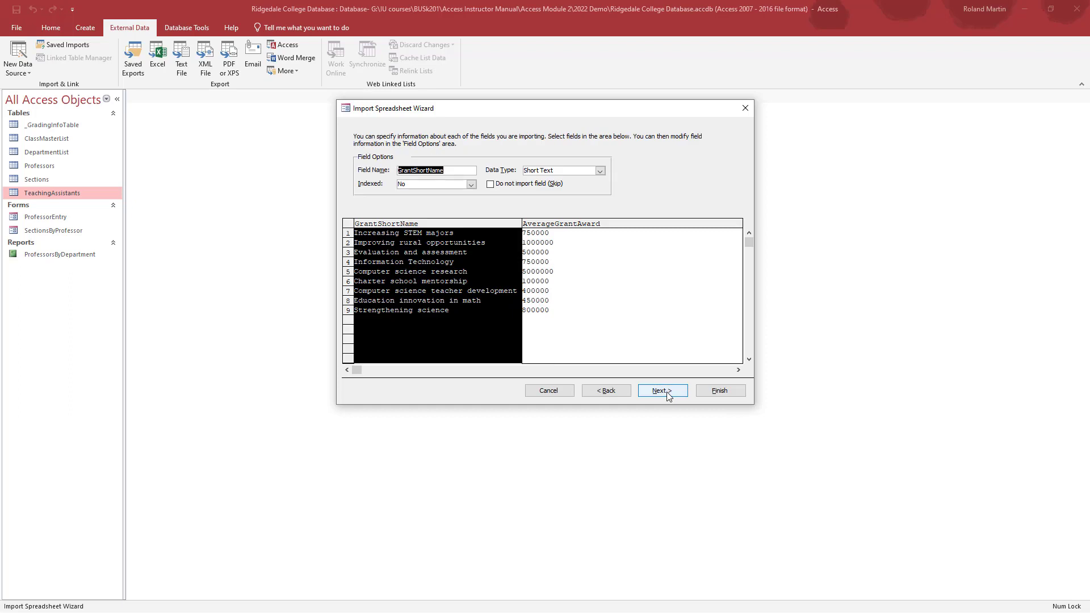
pyautogui.click(662, 391)
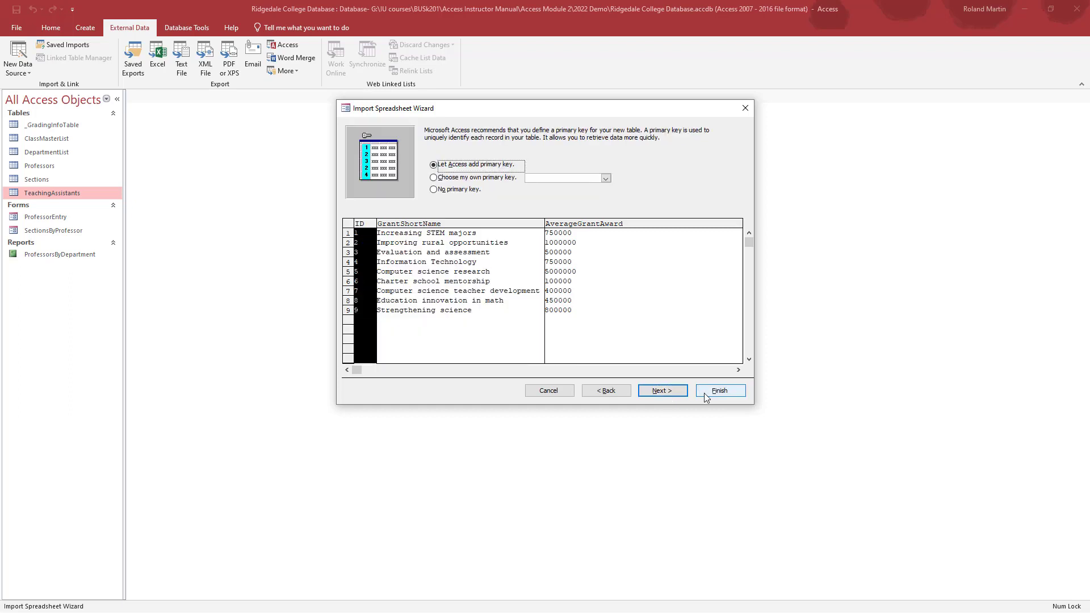
pyautogui.click(720, 392)
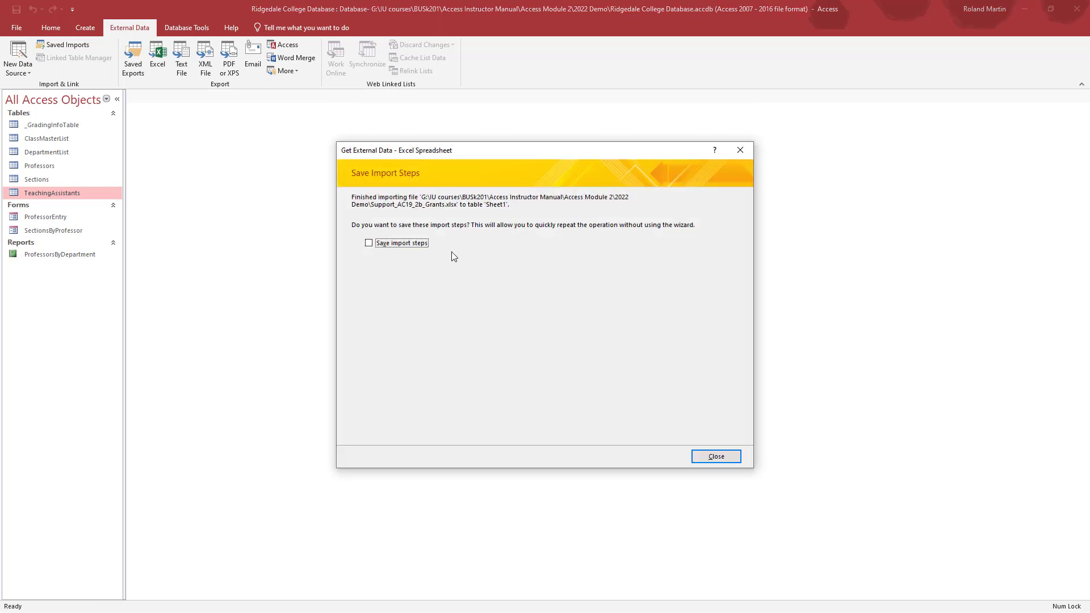
pyautogui.click(719, 461)
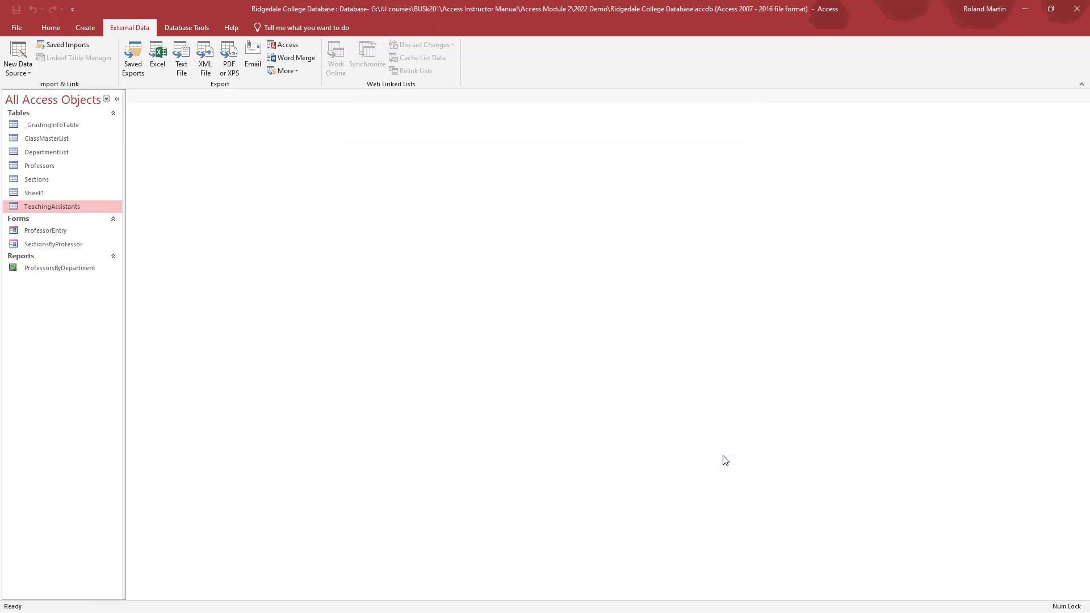
# Rename the imported Sheet1 table as Grants, and open it to check its records before closing it
pyautogui.click(49, 194)
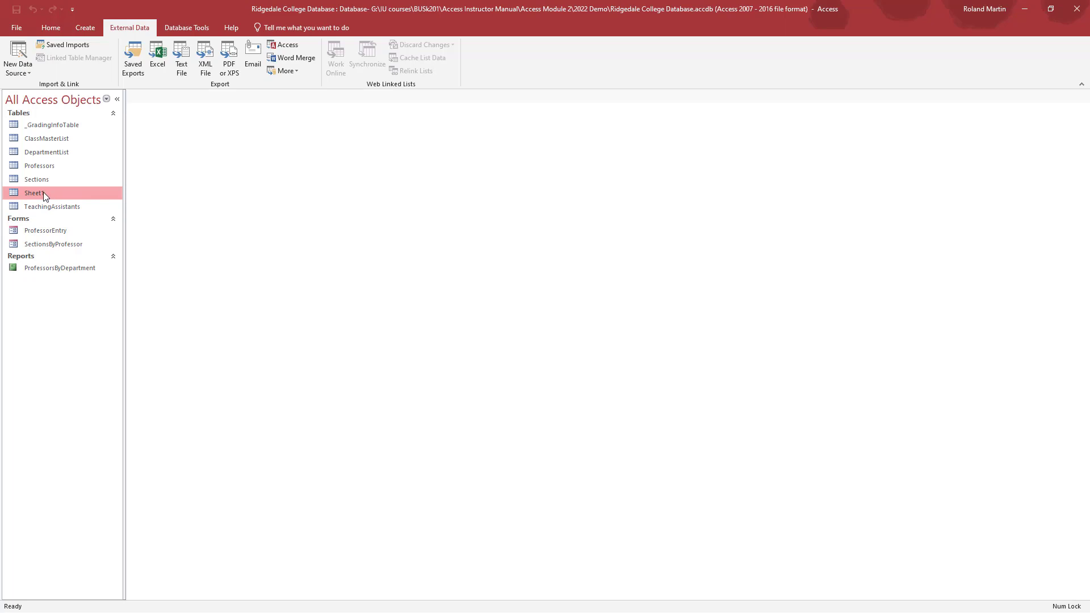
pyautogui.rightClick(42, 192)
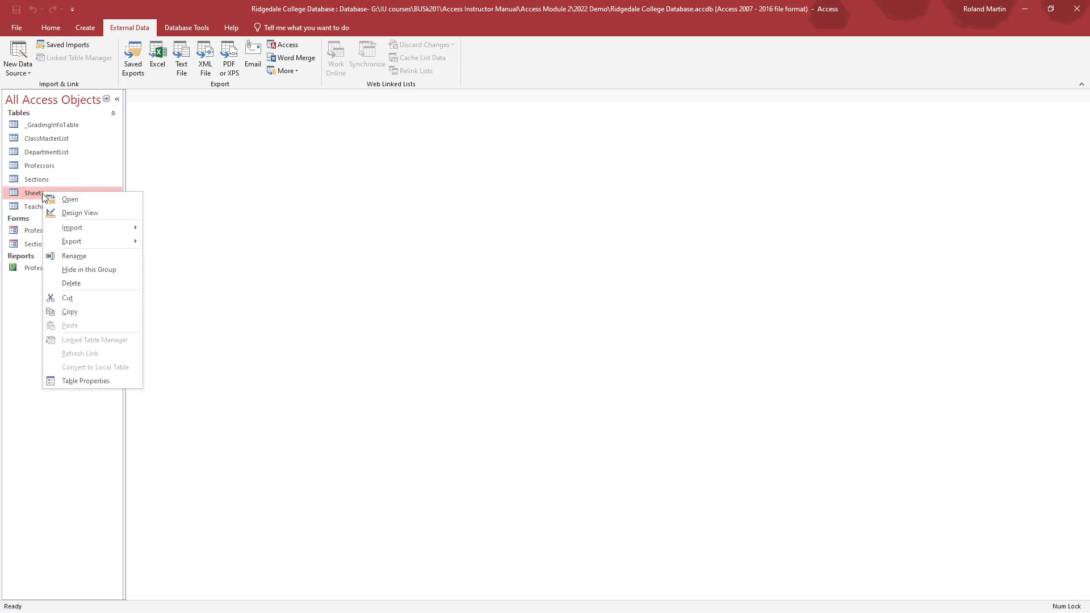
pyautogui.click(82, 257)
pyautogui.write('Gr')
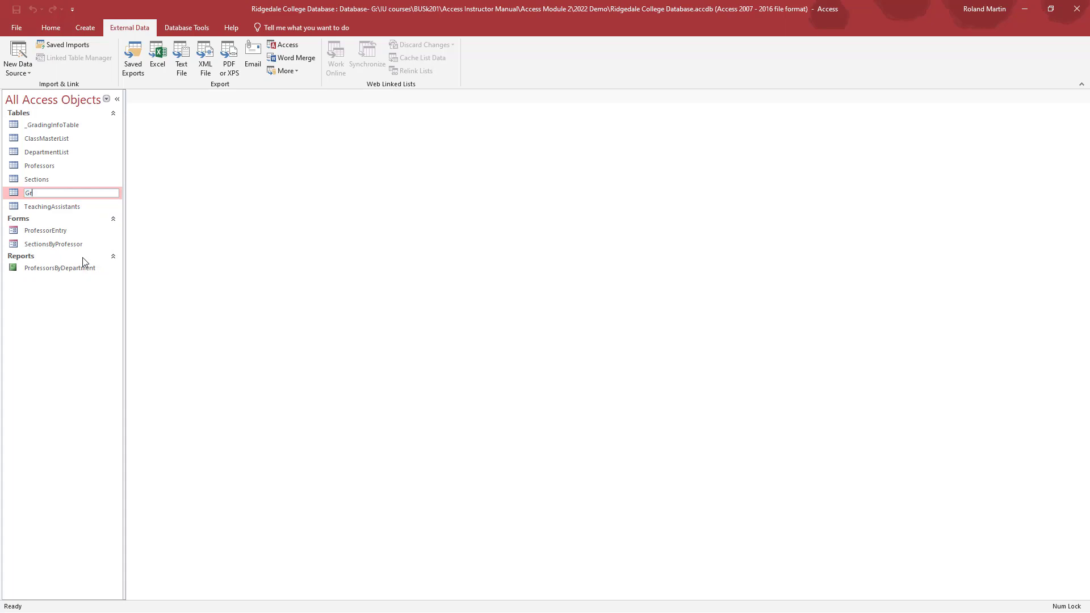
pyautogui.write('ants')
pyautogui.press('Return')
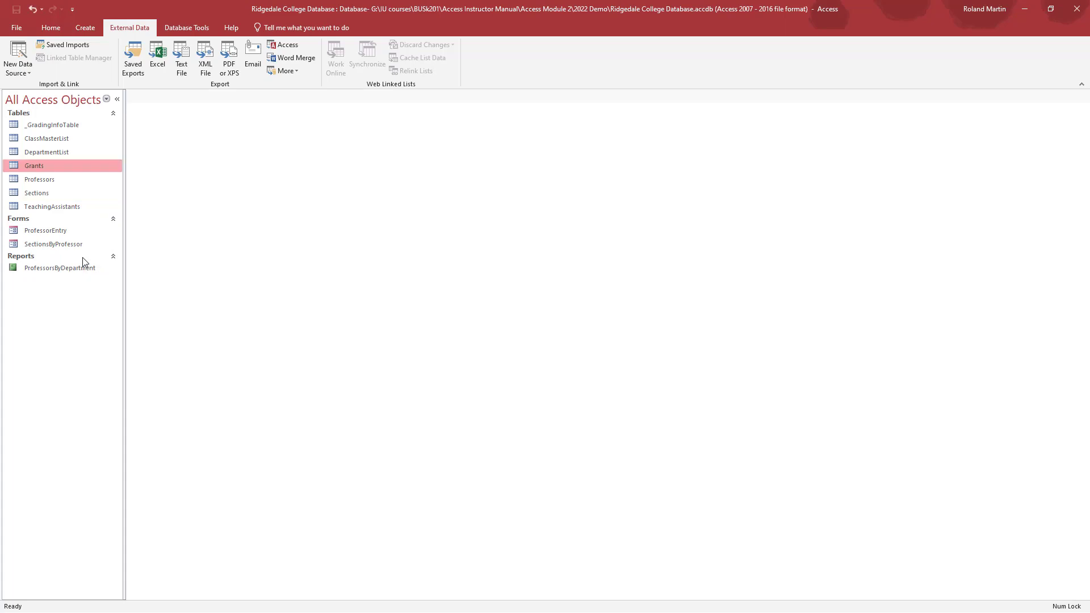
pyautogui.press('Return')
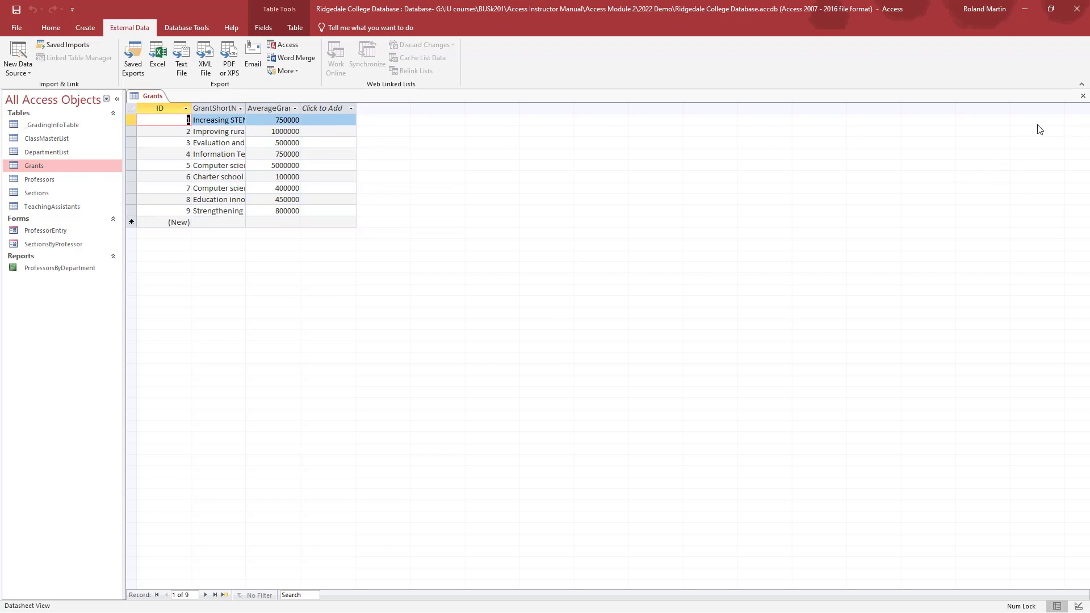
pyautogui.click(1084, 96)
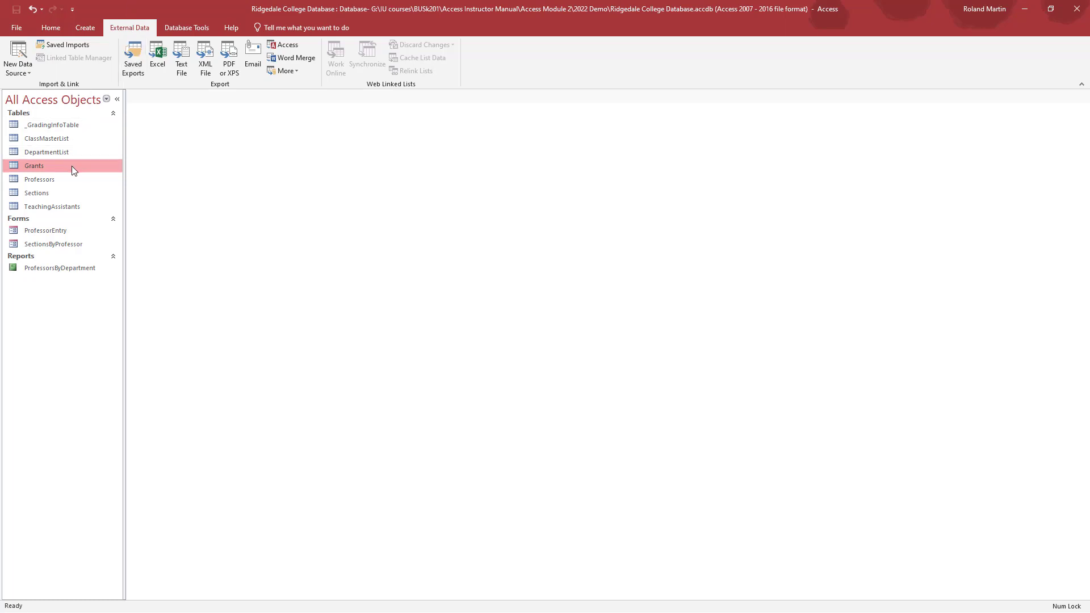
# Open the Professors table in Design View
pyautogui.rightClick(52, 180)
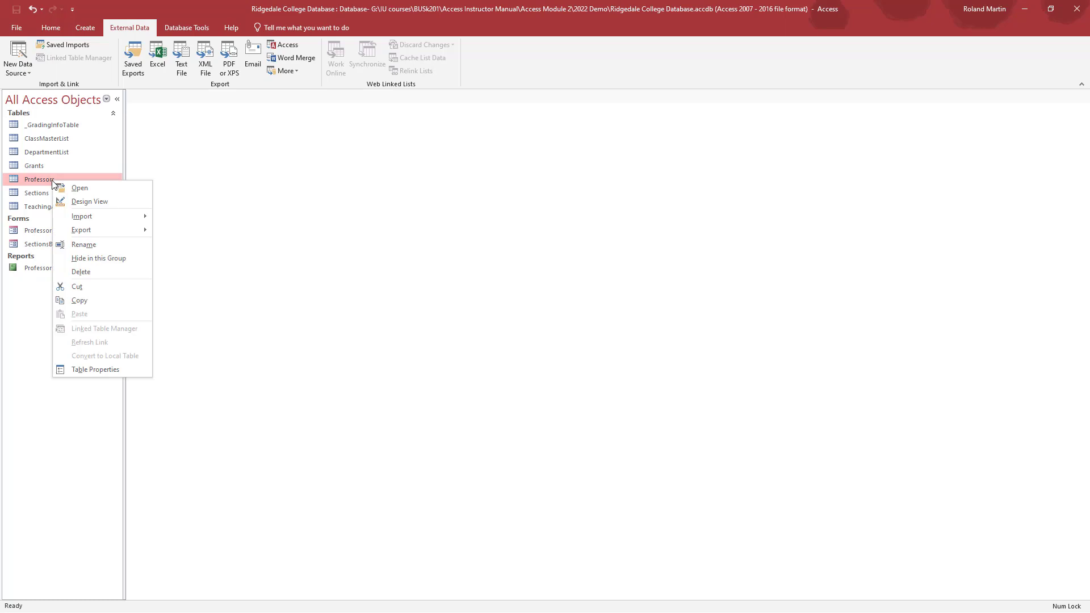
pyautogui.click(69, 205)
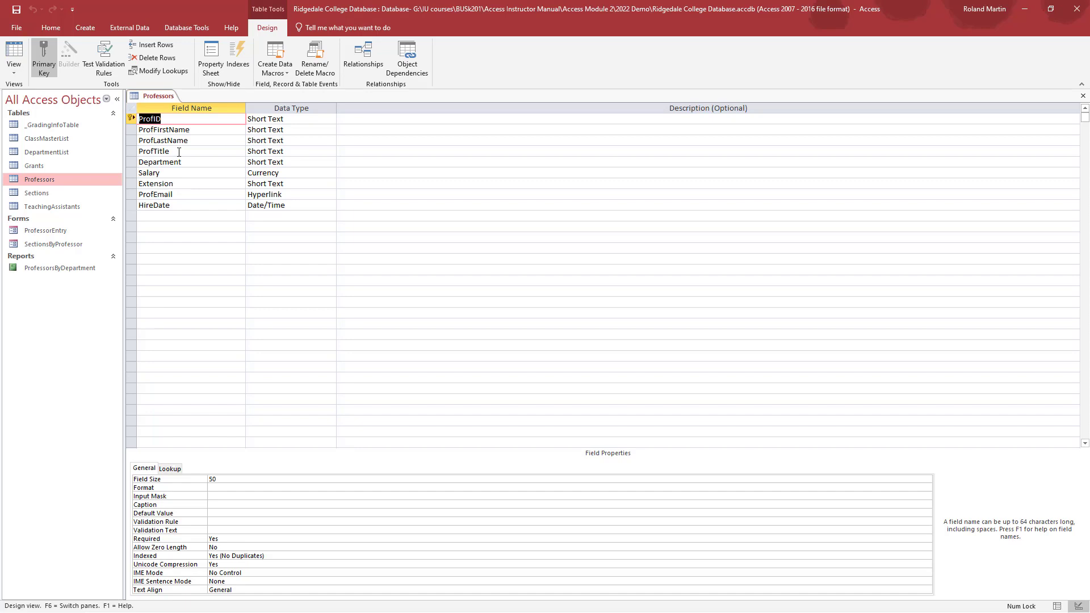
pyautogui.click(236, 514)
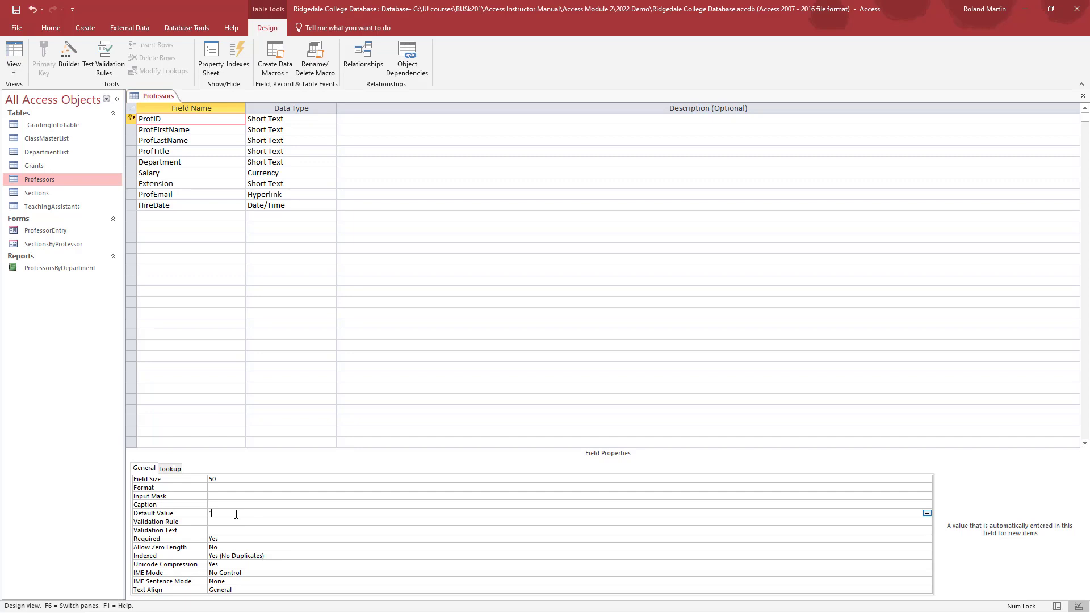
pyautogui.write('"Professor"')
pyautogui.press('Return')
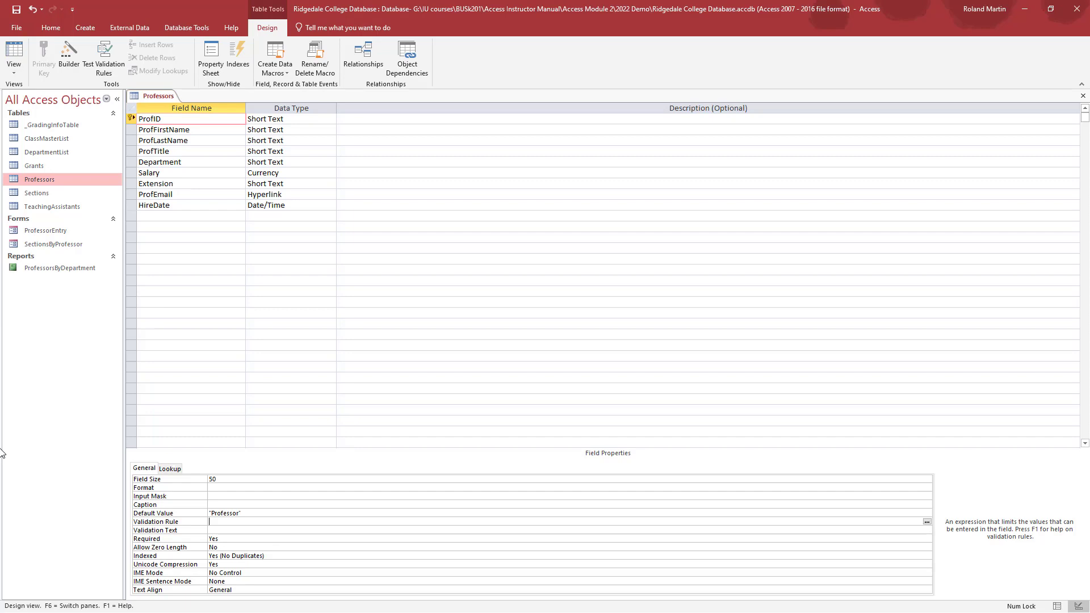
pyautogui.press('F6')
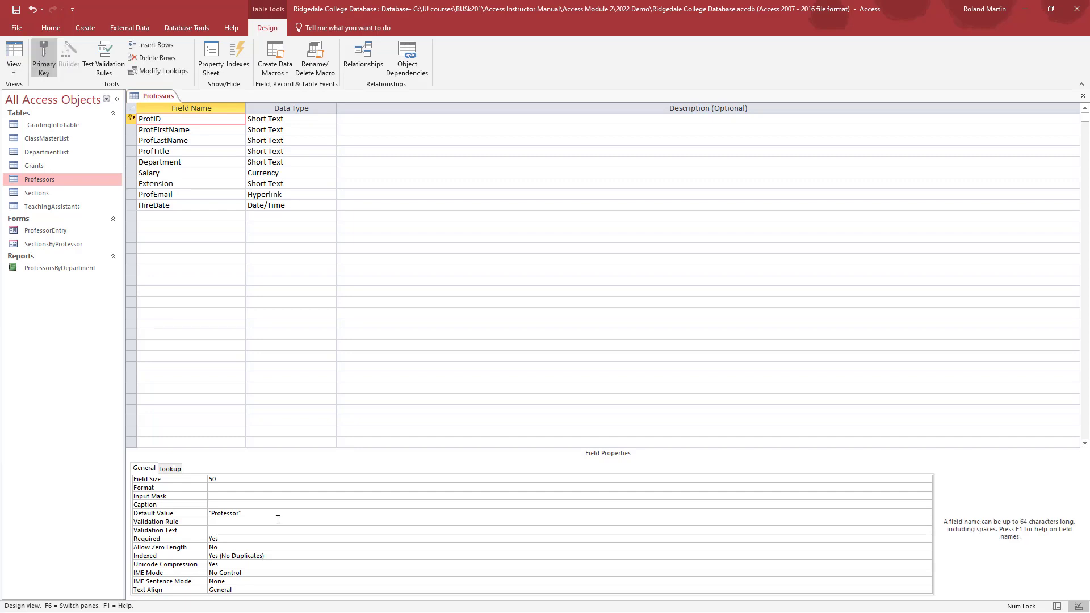
pyautogui.click(239, 513)
pyautogui.click(142, 512)
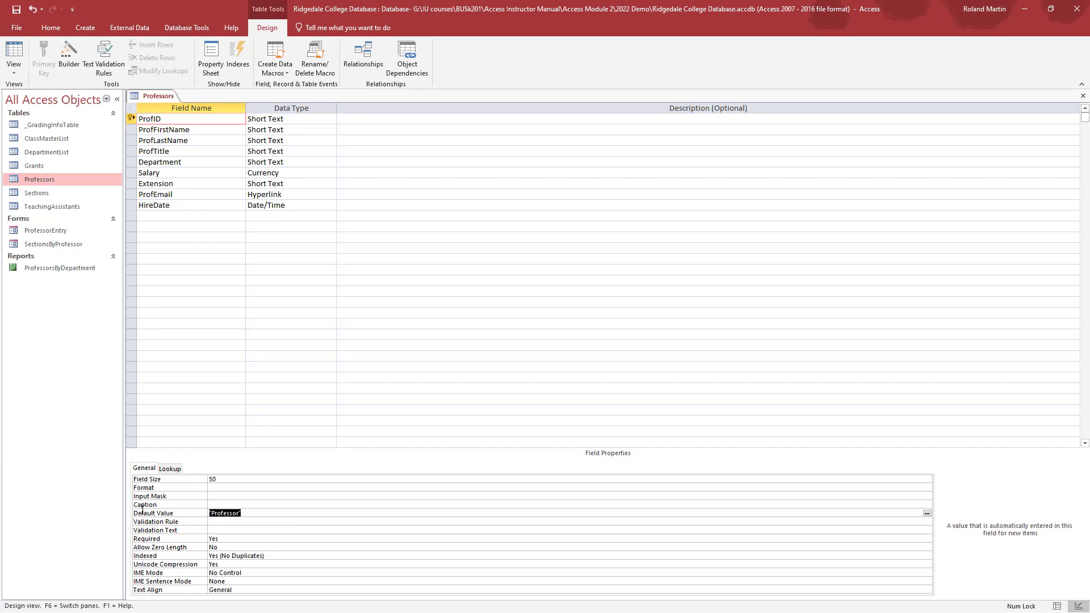
pyautogui.press('Delete')
# Set the default value of the ProfTitle field to "Professor"
pyautogui.click(174, 160)
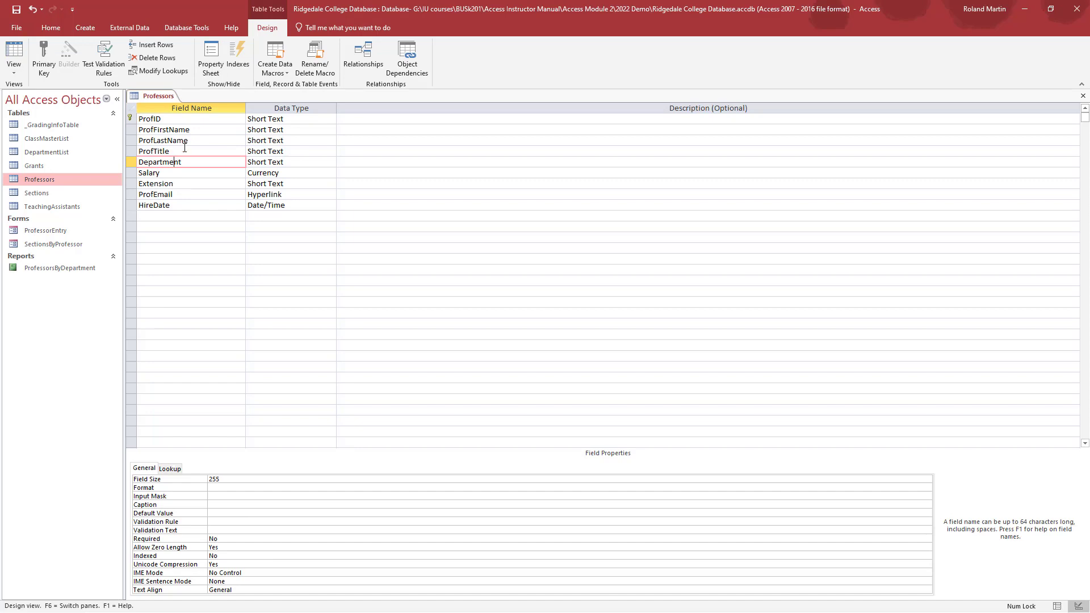
pyautogui.click(185, 149)
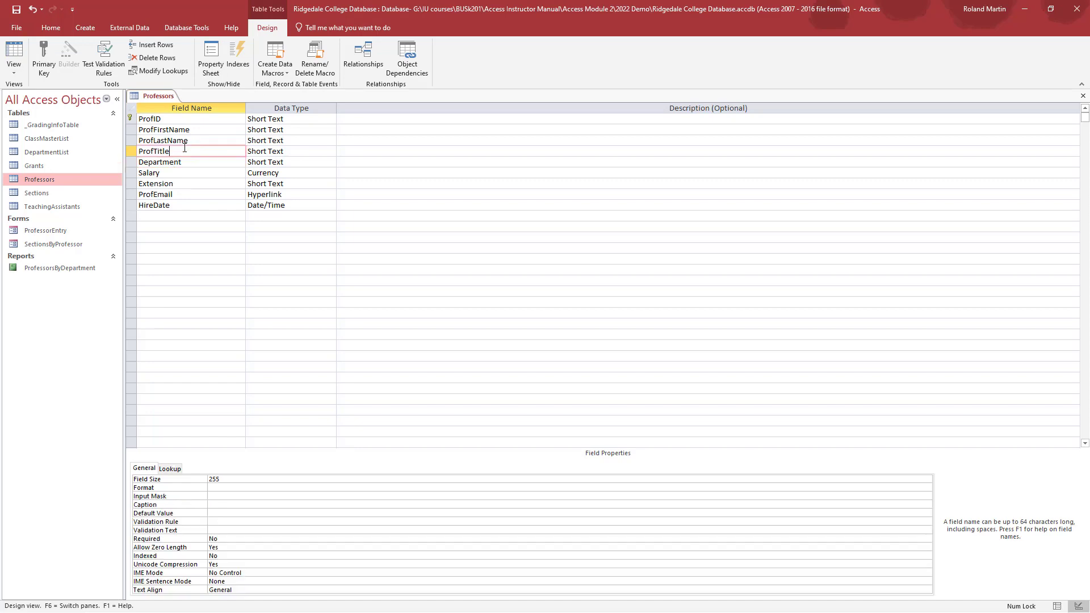
pyautogui.click(229, 513)
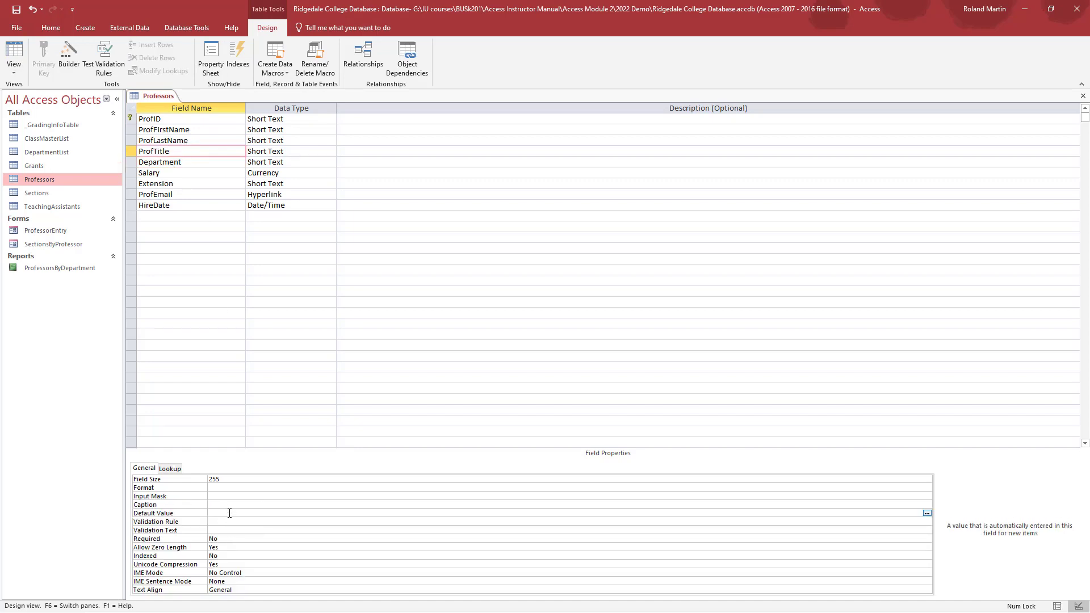
pyautogui.write('"Professor"')
pyautogui.press('Return')
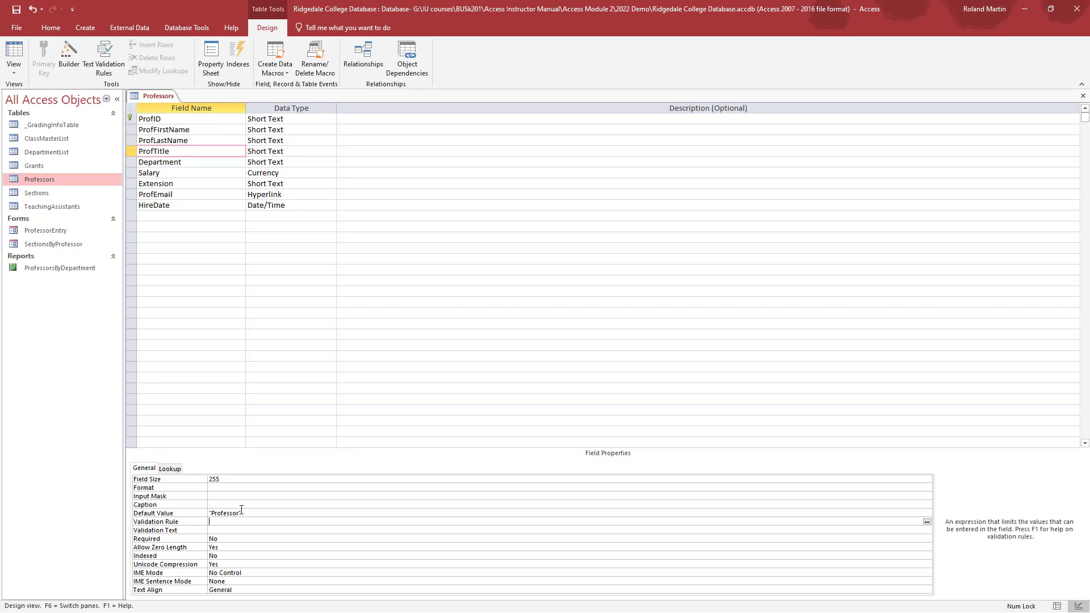
# Add a Short Date input mask to the HireDate field with the Input Mask Wizard, allowing the wizard and saving the table when asked
pyautogui.click(194, 206)
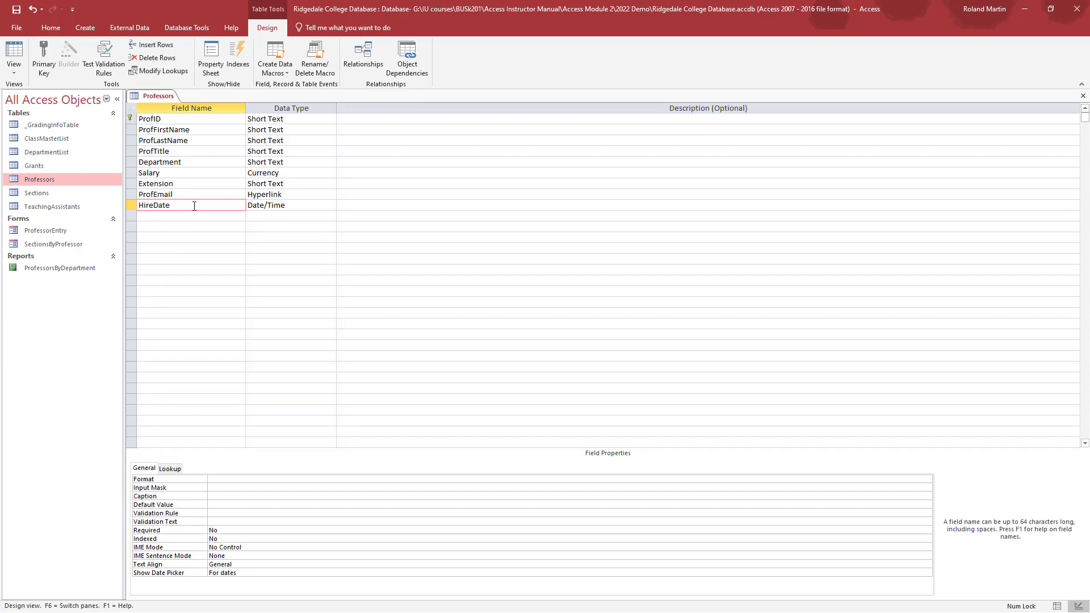
pyautogui.click(231, 488)
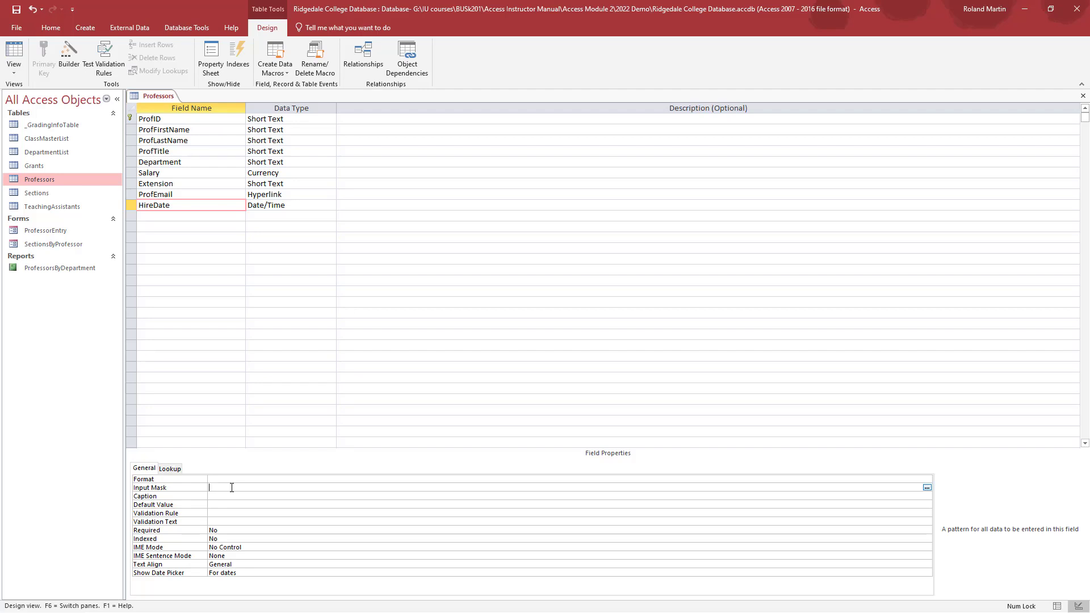
pyautogui.click(927, 488)
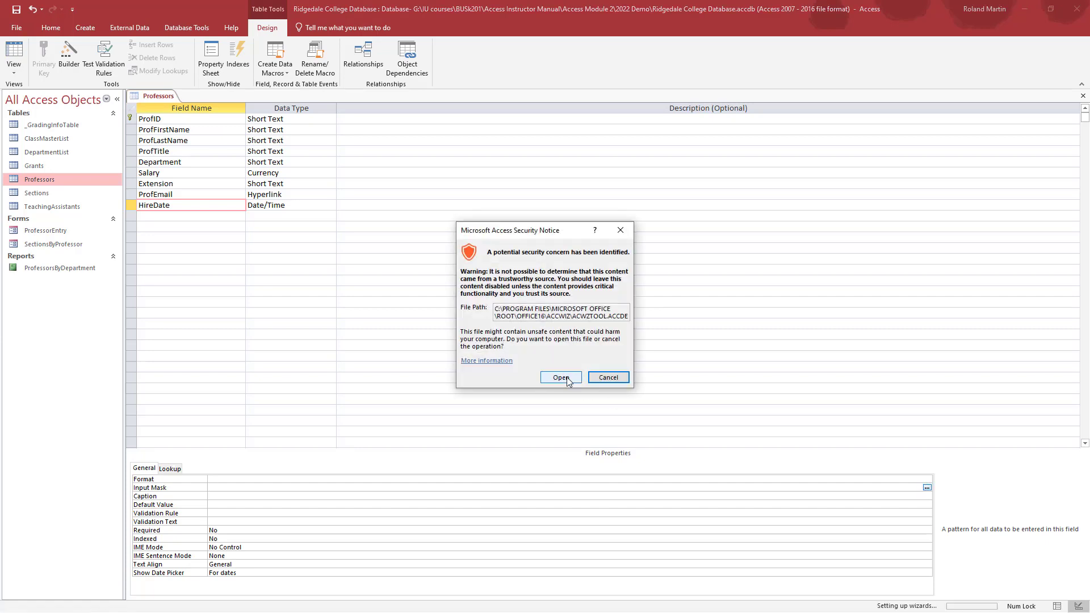
pyautogui.click(562, 377)
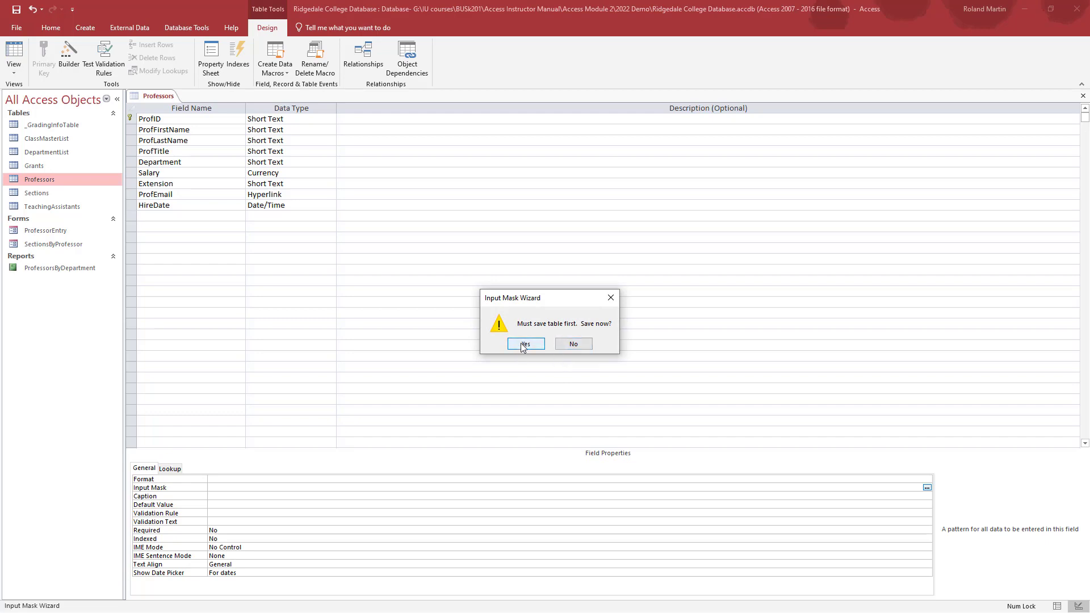
pyautogui.click(525, 345)
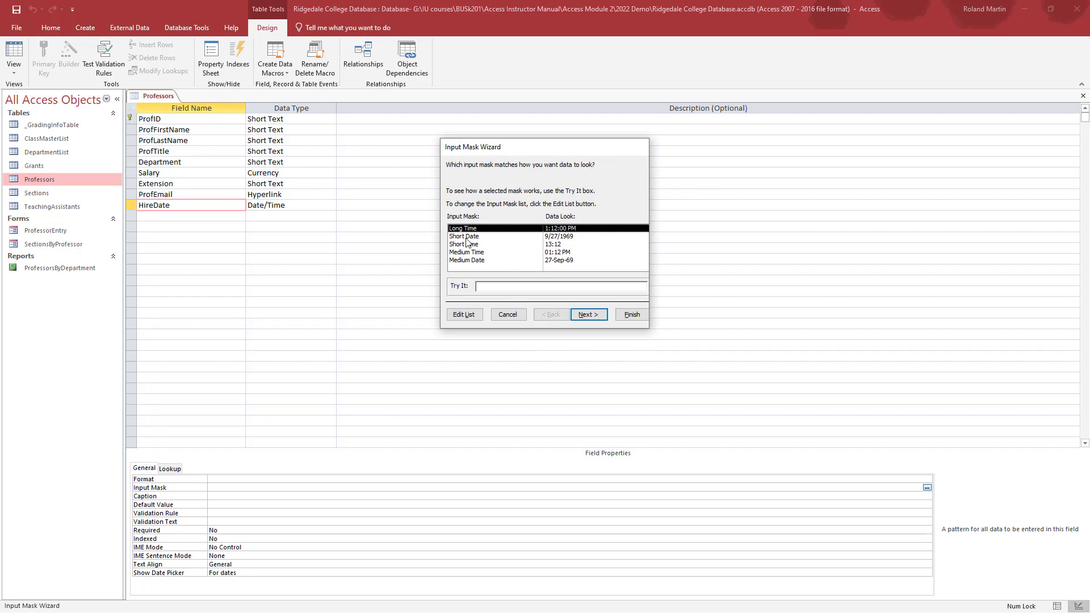
pyautogui.click(473, 236)
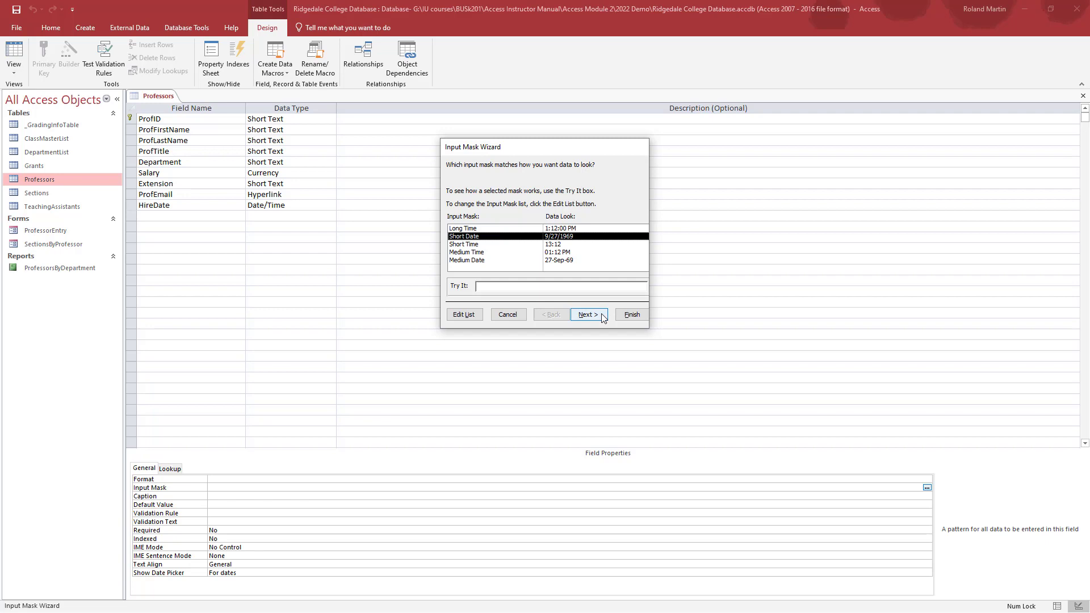
pyautogui.click(642, 316)
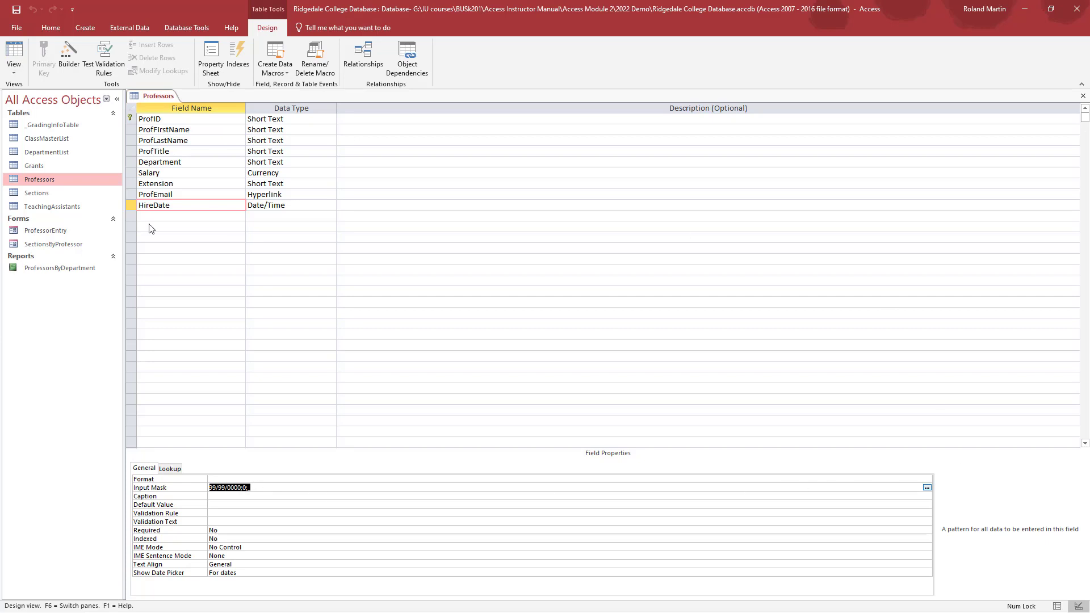
# Save the Professors table while switching to Datasheet View, check its records, and close it
pyautogui.click(1059, 607)
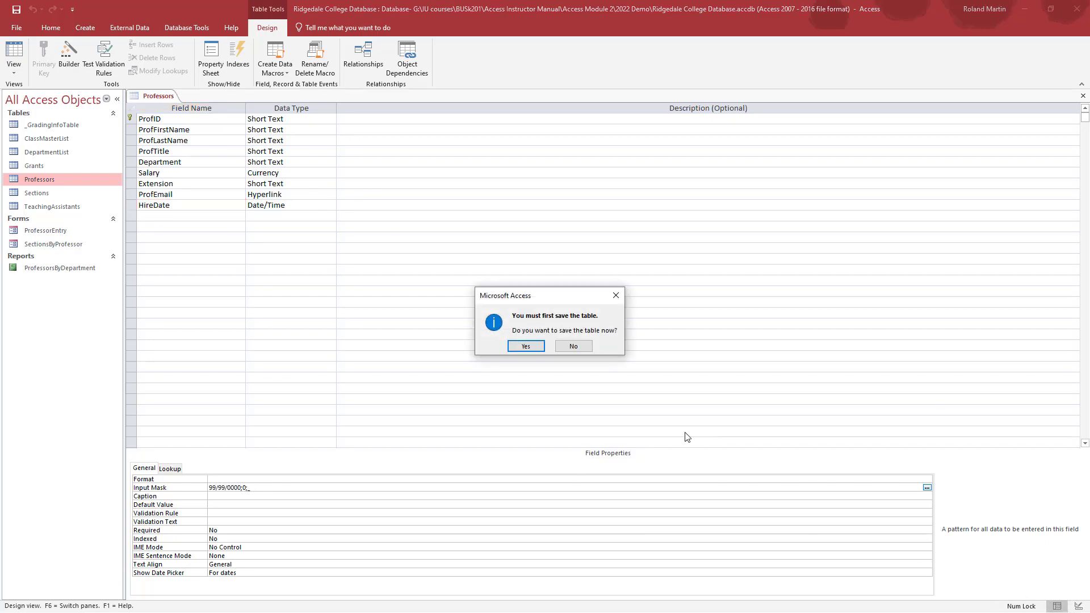
pyautogui.click(526, 347)
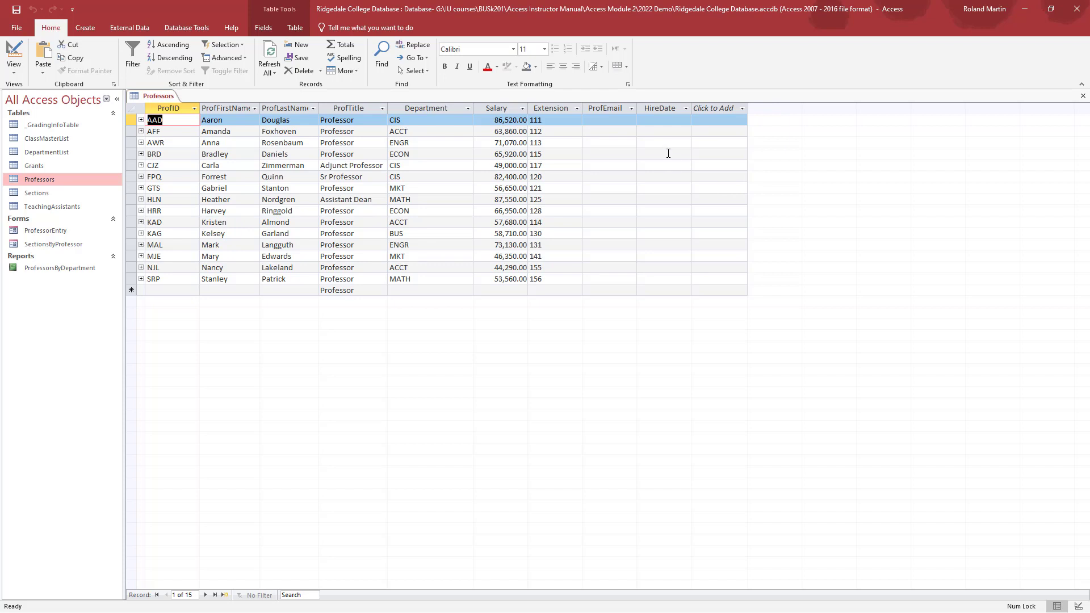
pyautogui.click(1083, 97)
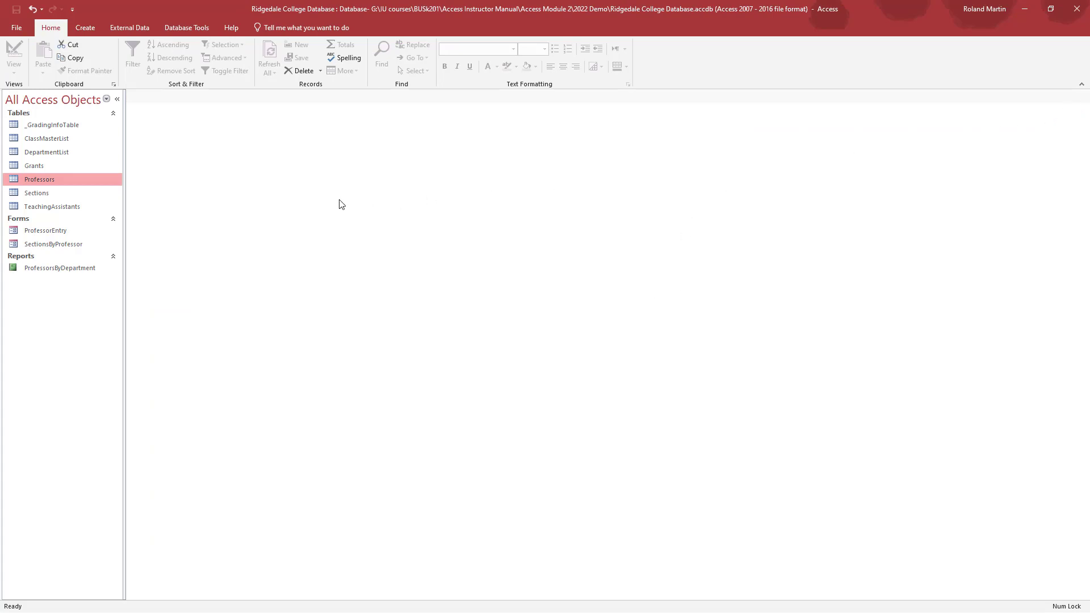
# Open the ClassMasterList table in Design View and set the Description field's Required property to Yes
pyautogui.rightClick(65, 141)
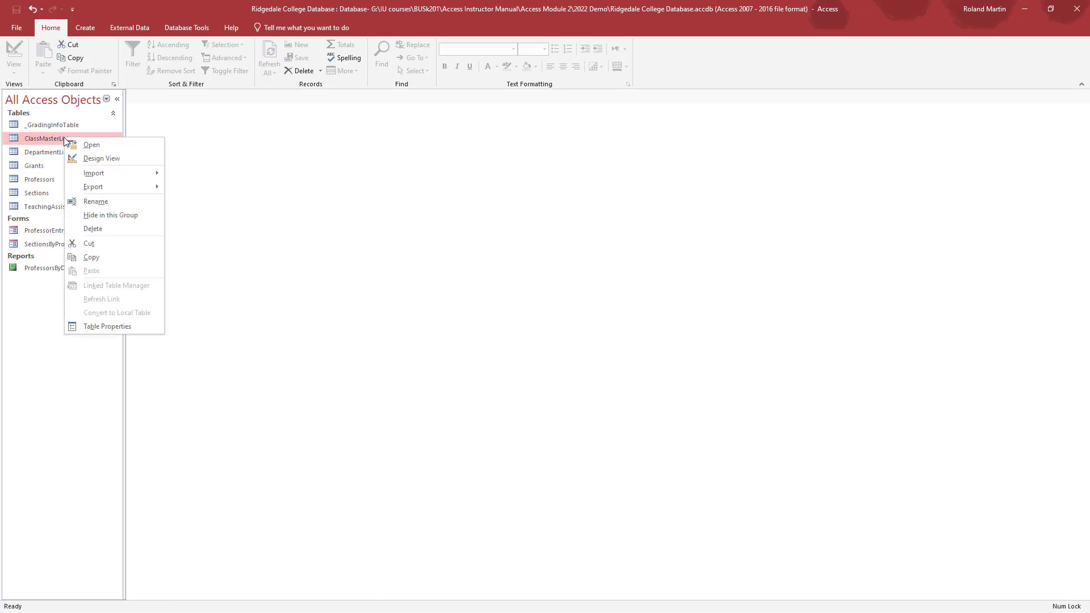
pyautogui.click(123, 161)
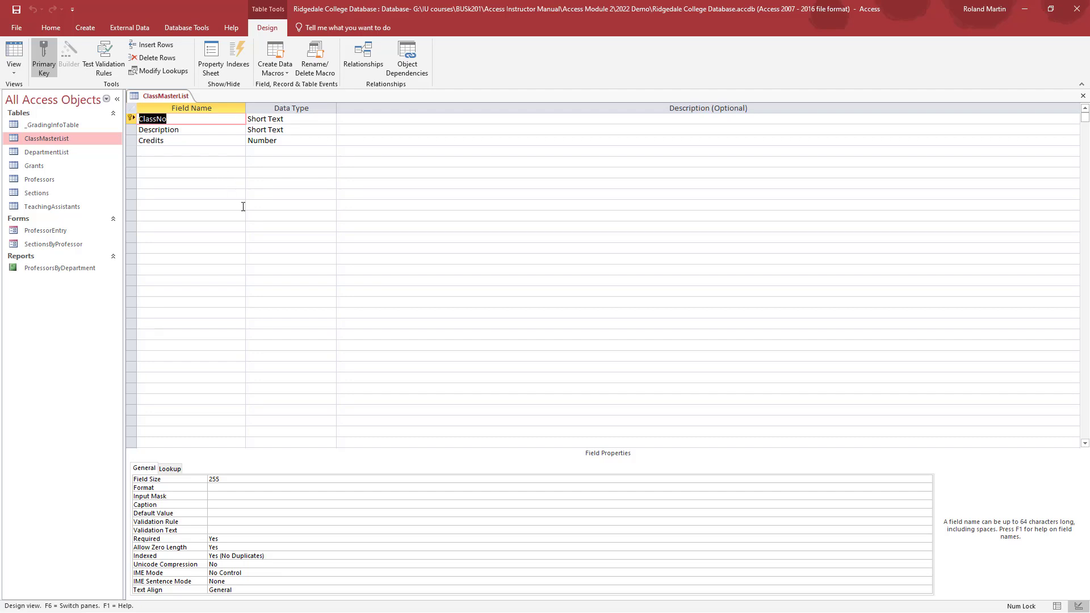
pyautogui.click(200, 130)
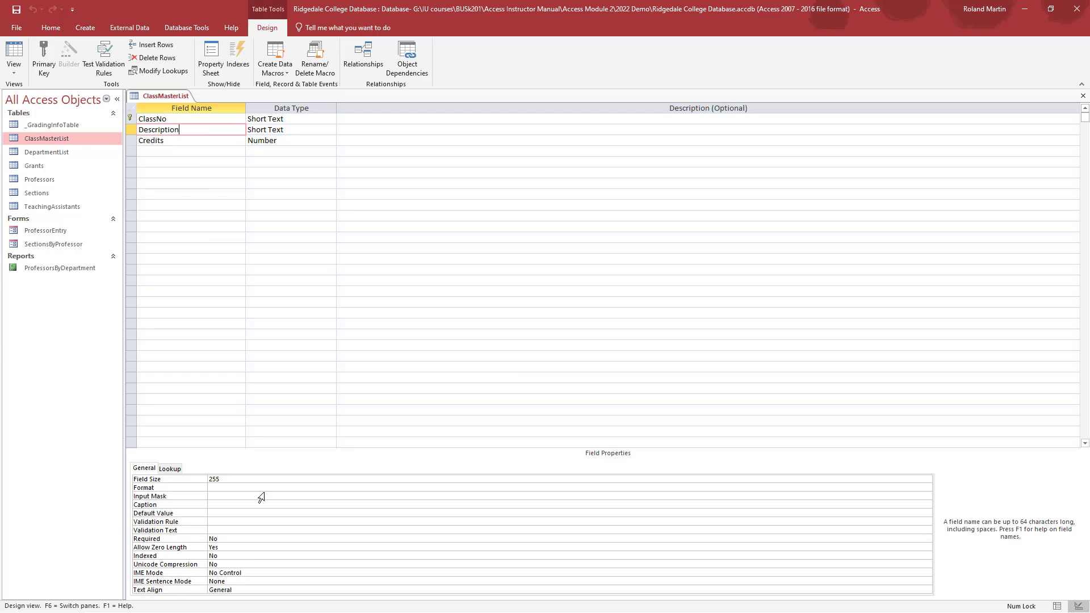
pyautogui.click(230, 540)
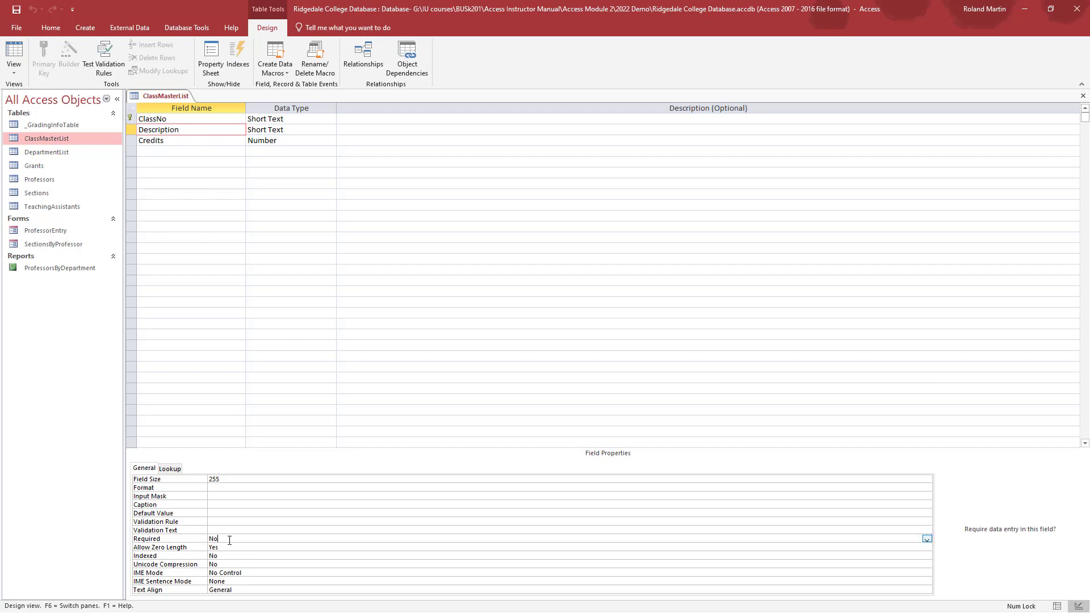
pyautogui.click(927, 540)
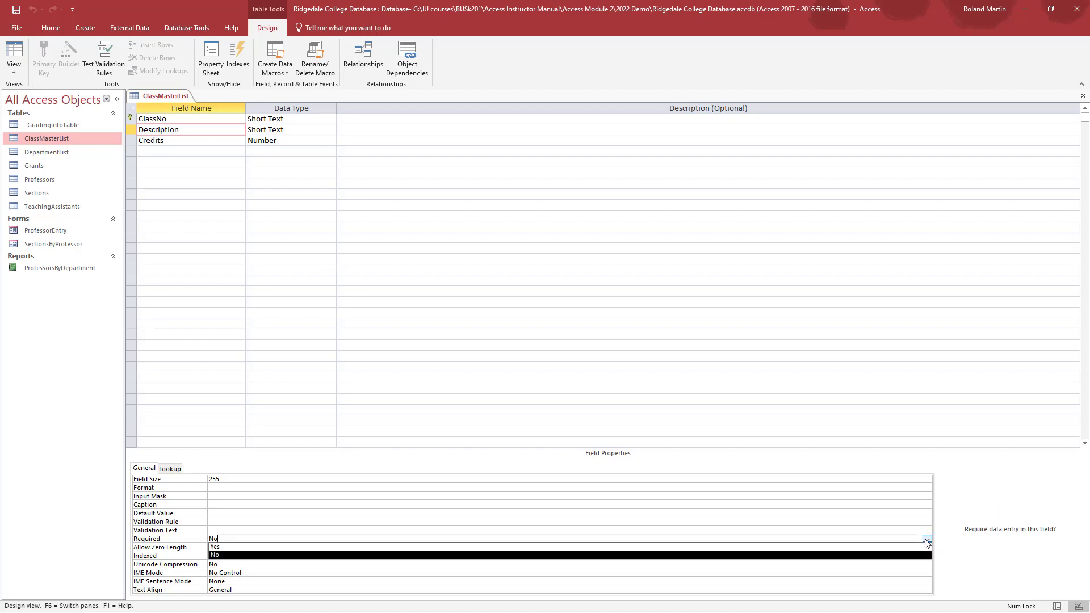
pyautogui.click(224, 547)
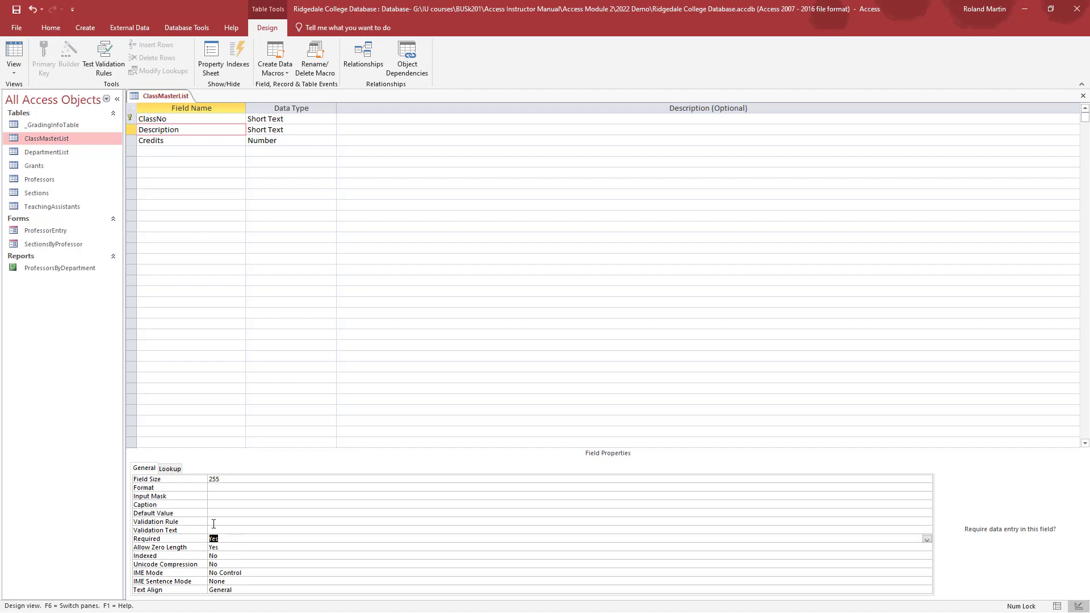
# Set the Credits field's Required property to Yes
pyautogui.click(182, 142)
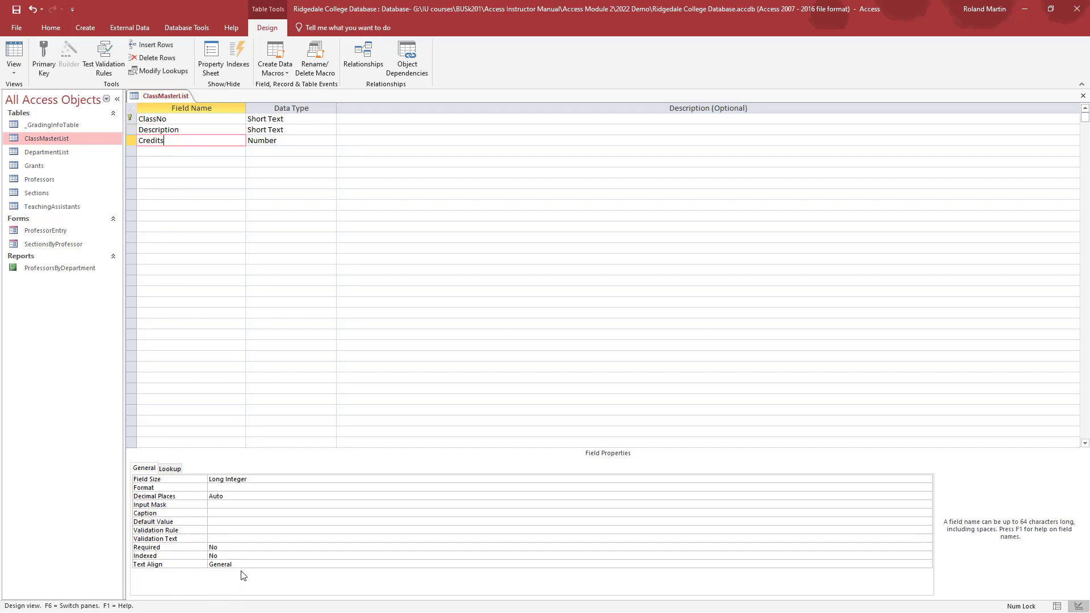
pyautogui.click(245, 547)
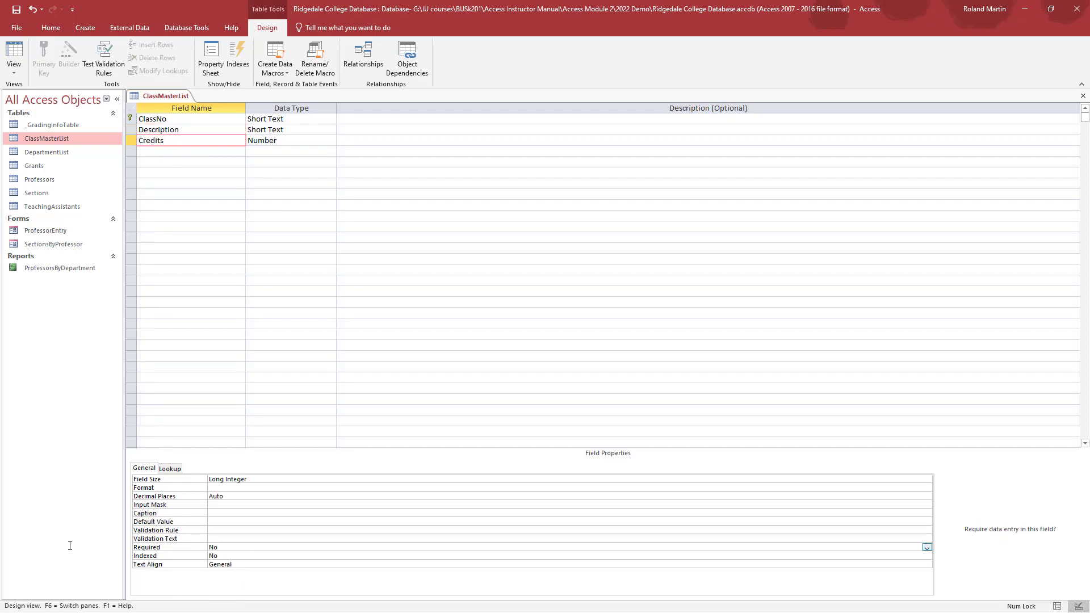
pyautogui.moveTo(245, 546); pyautogui.dragTo(70, 545)
pyautogui.write('yes')
pyautogui.press('Return')
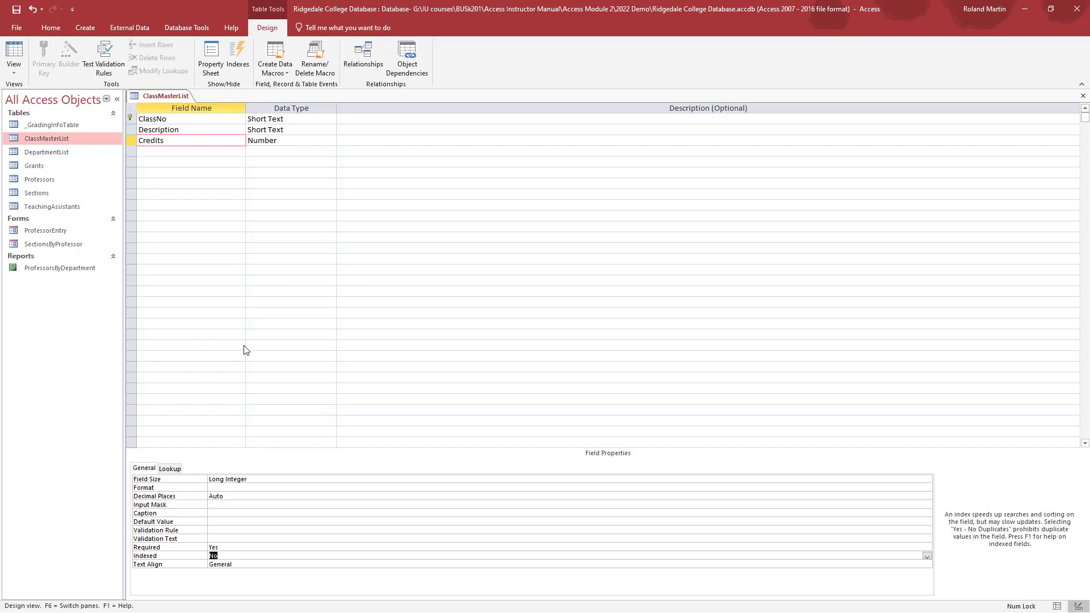
# Save the ClassMasterList table, allowing existing data to be tested against the new rules, and close it
pyautogui.click(16, 10)
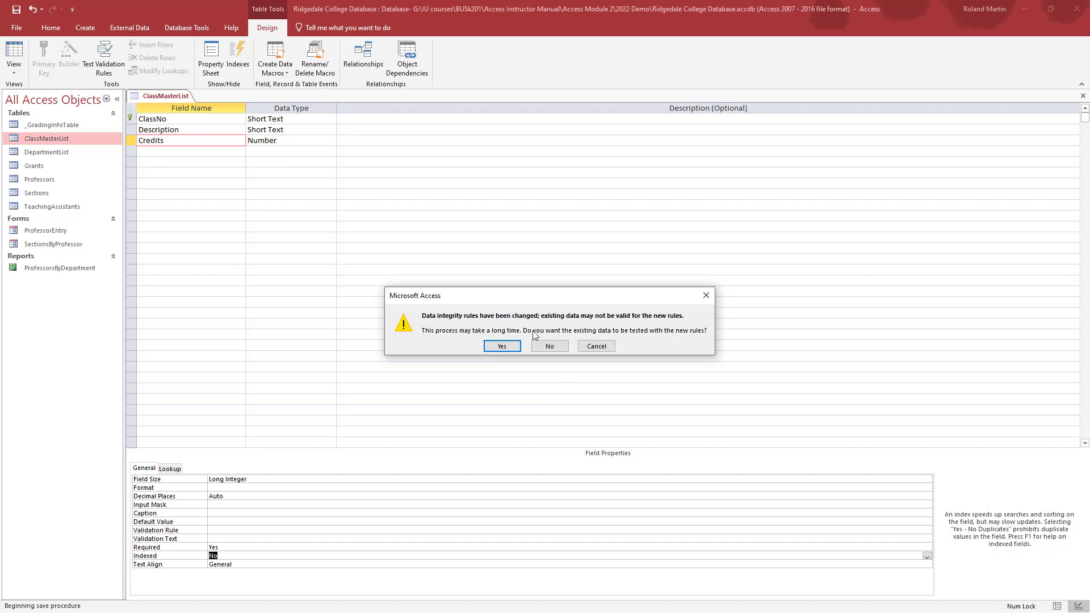
pyautogui.click(502, 346)
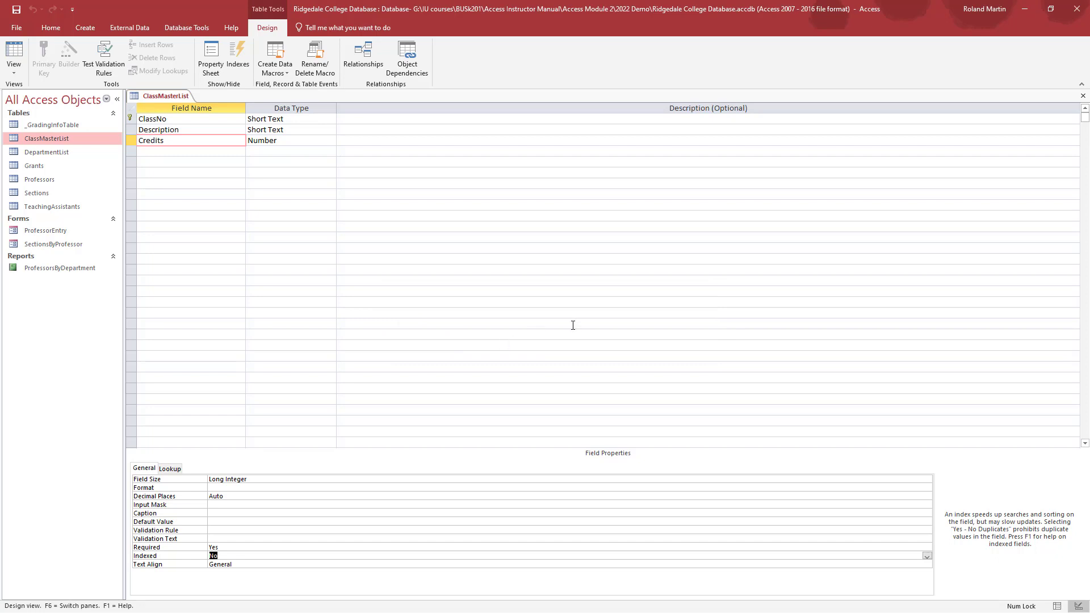
pyautogui.click(1082, 95)
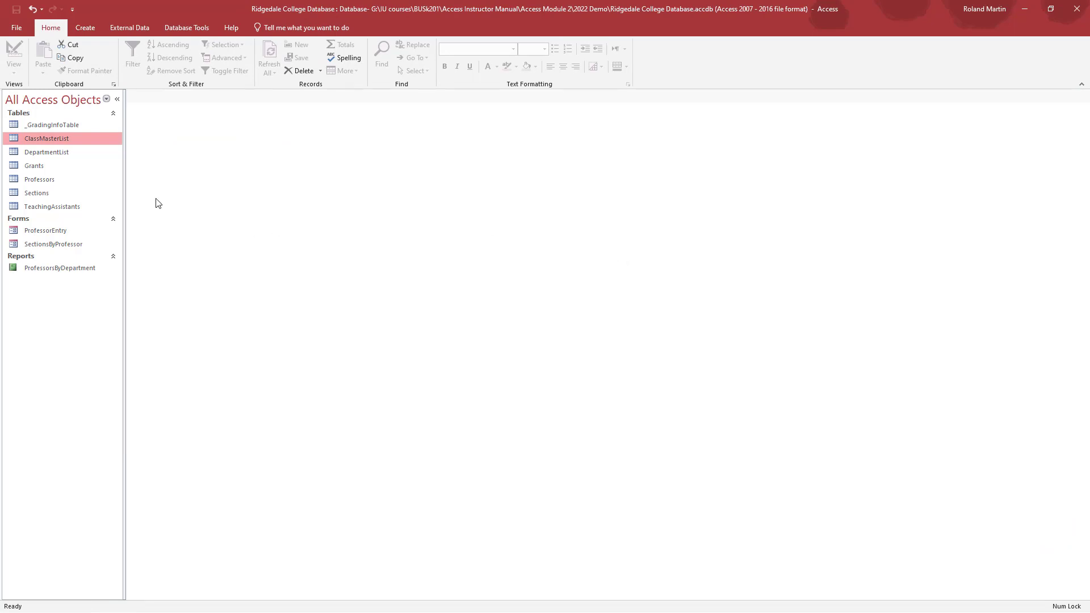
# Open the Professors table in Datasheet View and set the Salary field's format to Currency
pyautogui.rightClick(52, 180)
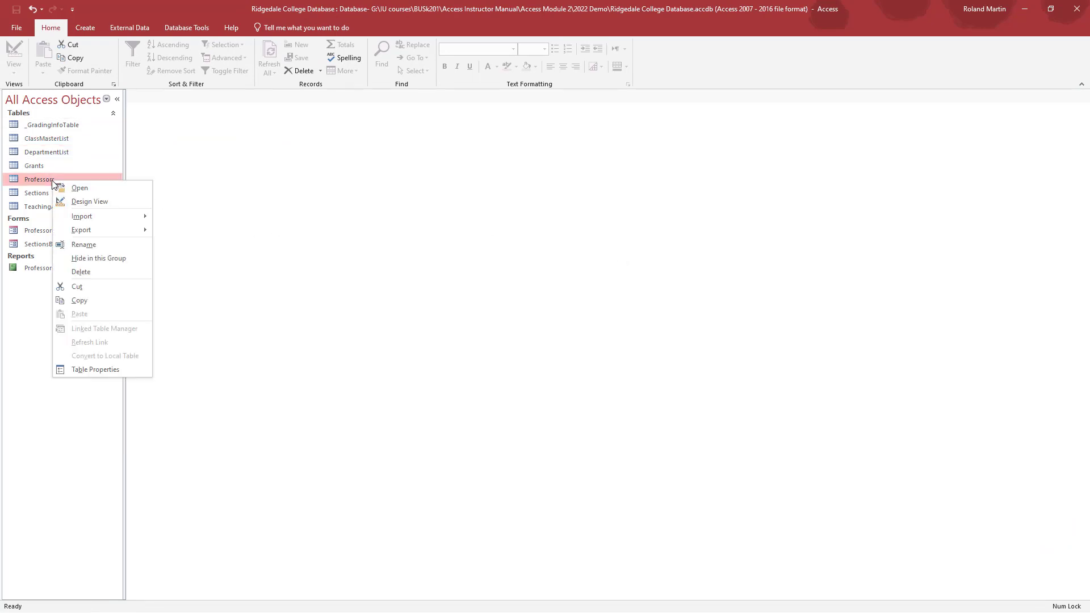
pyautogui.click(102, 187)
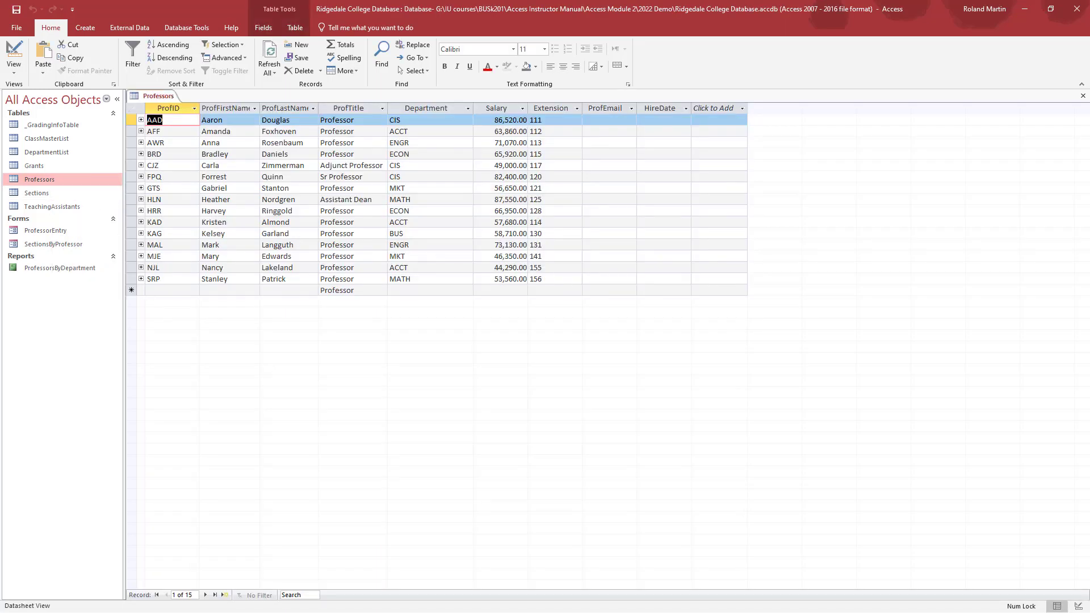
pyautogui.click(497, 107)
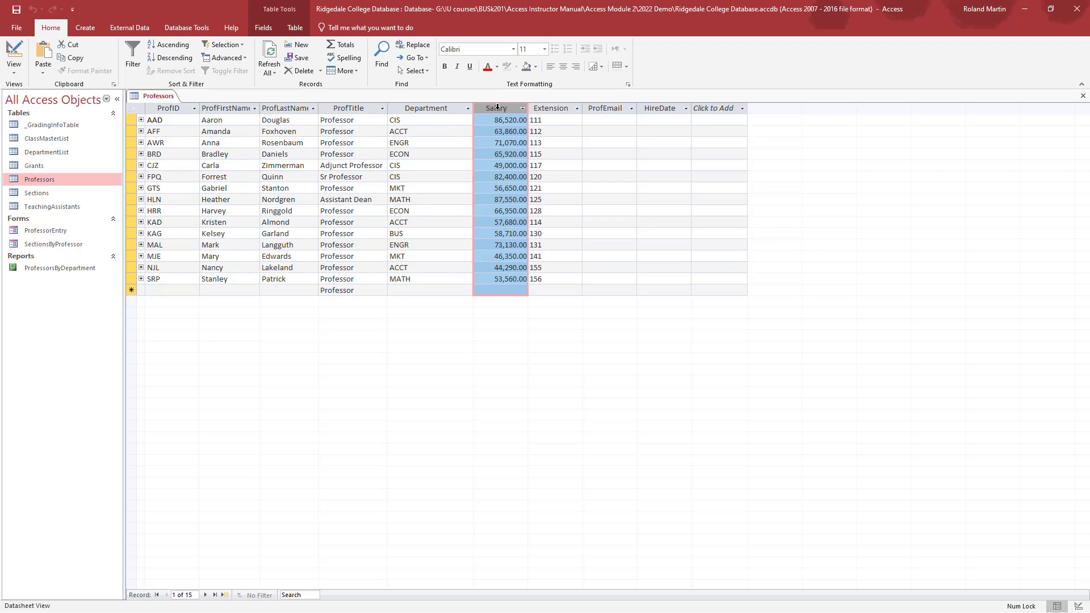
pyautogui.click(269, 31)
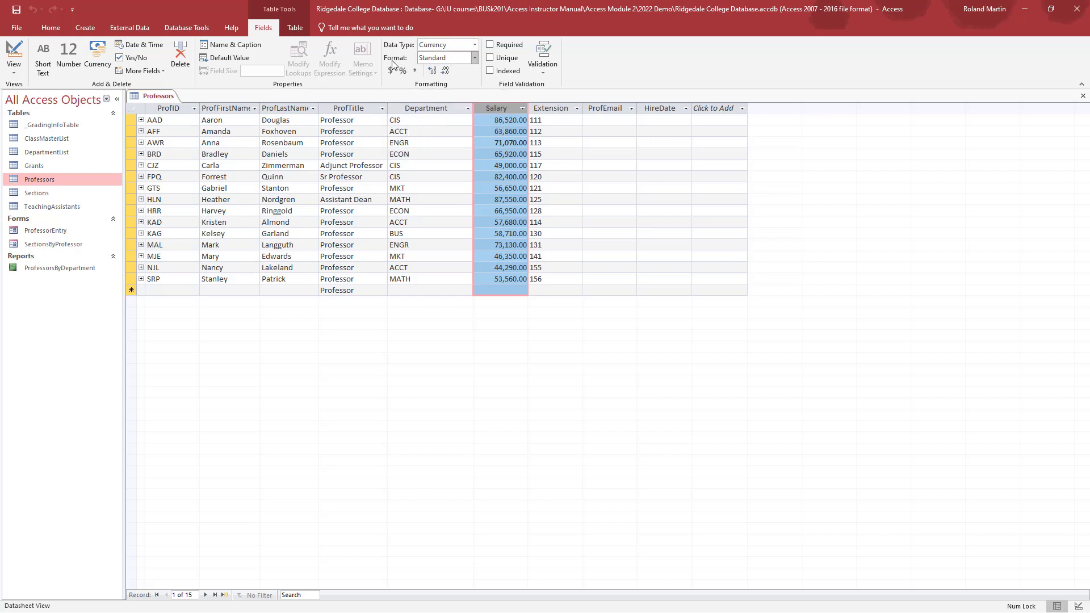
pyautogui.click(473, 58)
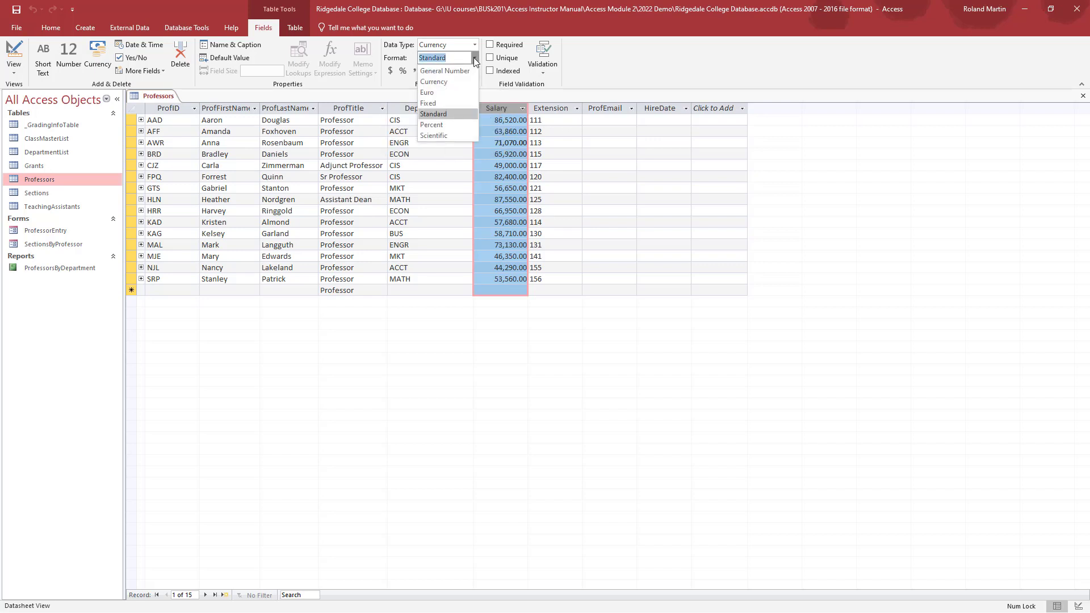
pyautogui.click(433, 81)
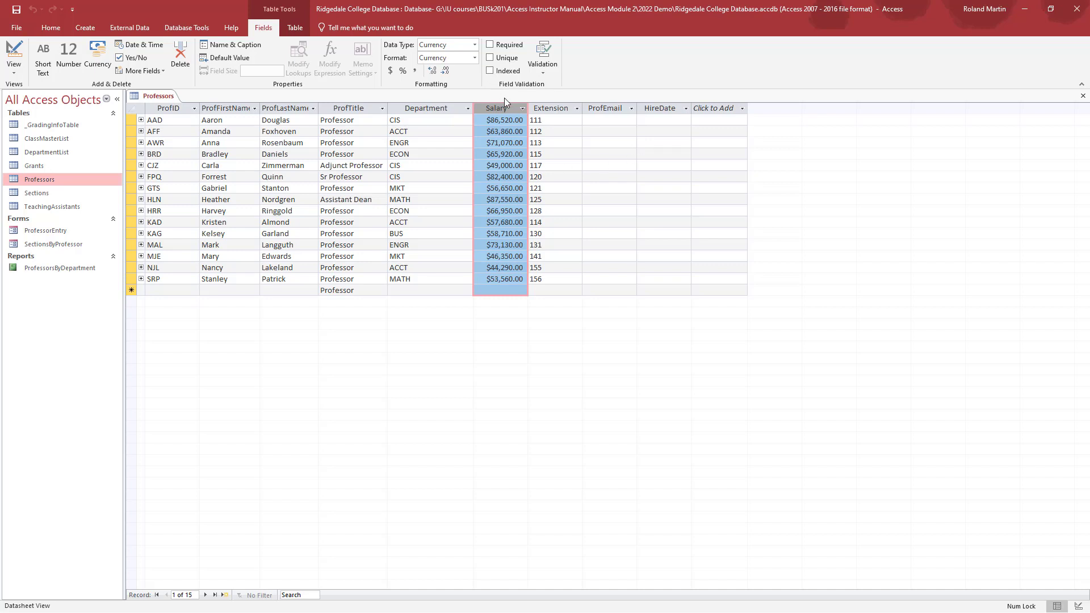
# Move the Salary column between ProfLastName and ProfTitle, then save and close the Professors table
pyautogui.moveTo(501, 107); pyautogui.dragTo(502, 107)
pyautogui.moveTo(502, 110); pyautogui.dragTo(362, 108)
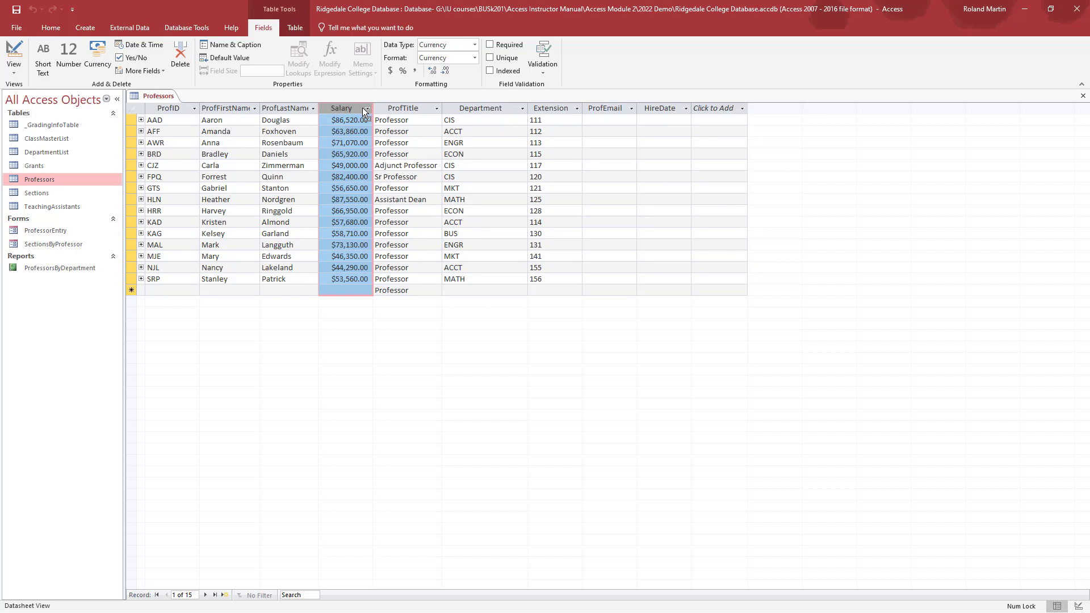
pyautogui.click(16, 9)
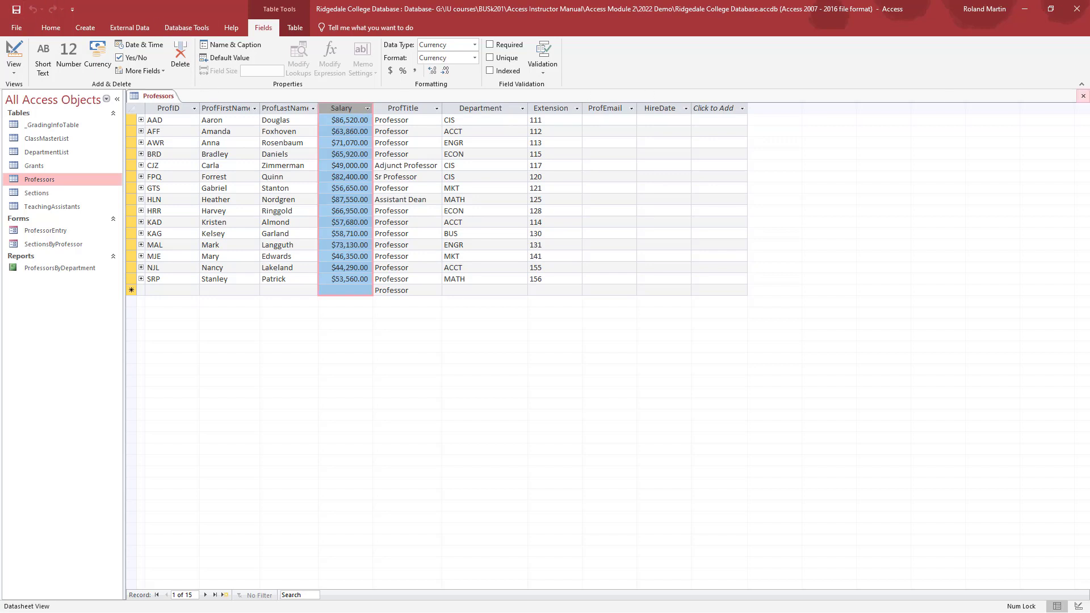
pyautogui.click(1082, 98)
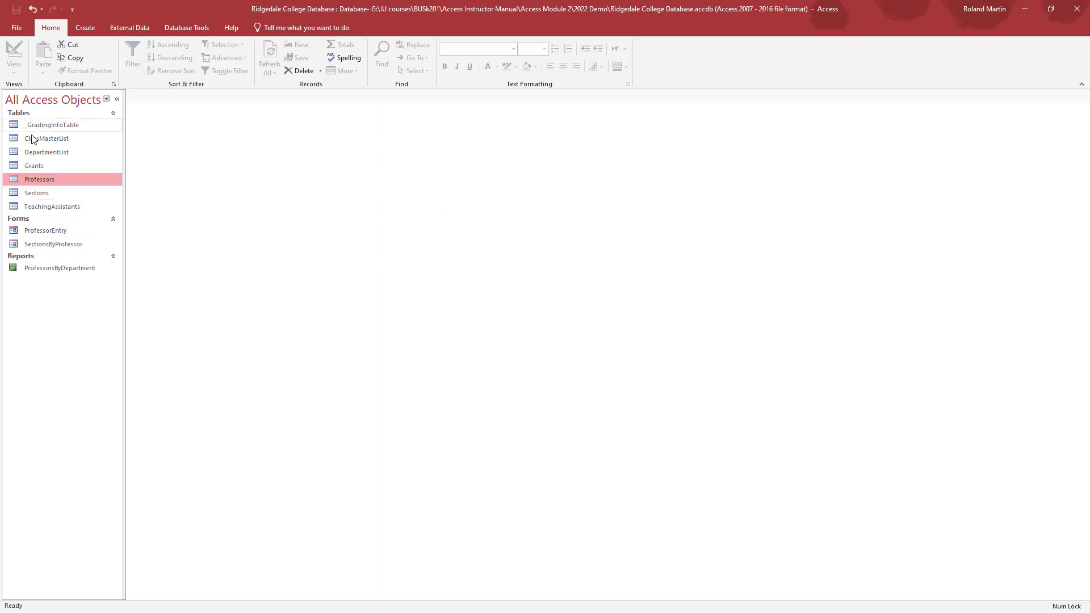
# Open the ClassMasterList table and fit the Description column's width to its contents
pyautogui.click(53, 139)
pyautogui.doubleClick(53, 139)
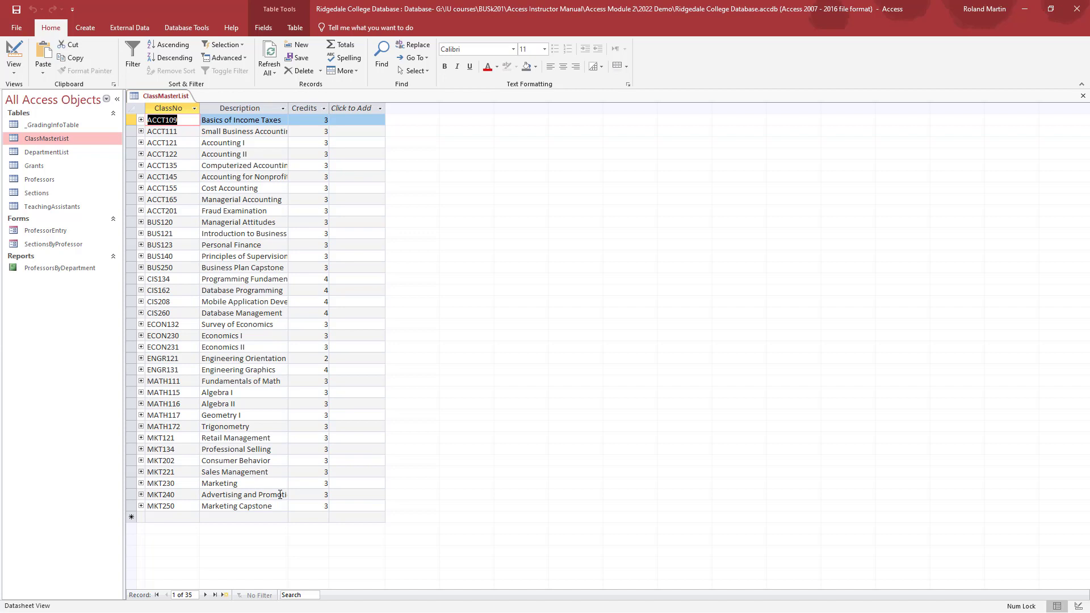
pyautogui.doubleClick(289, 106)
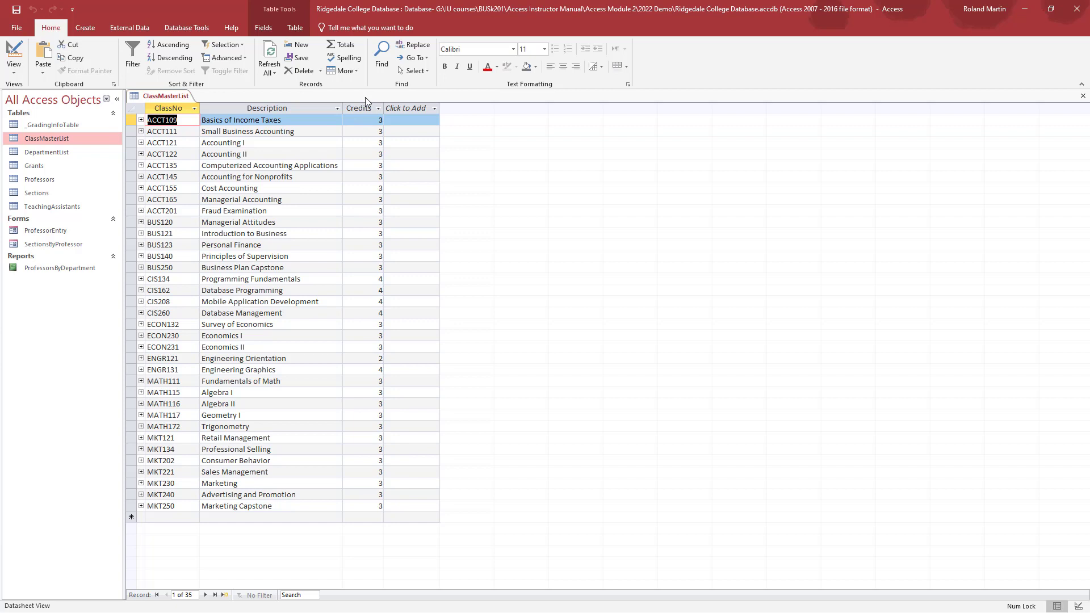
# Add a Number field named LabFees after Credits in ClassMasterList, then save and close the table
pyautogui.click(412, 109)
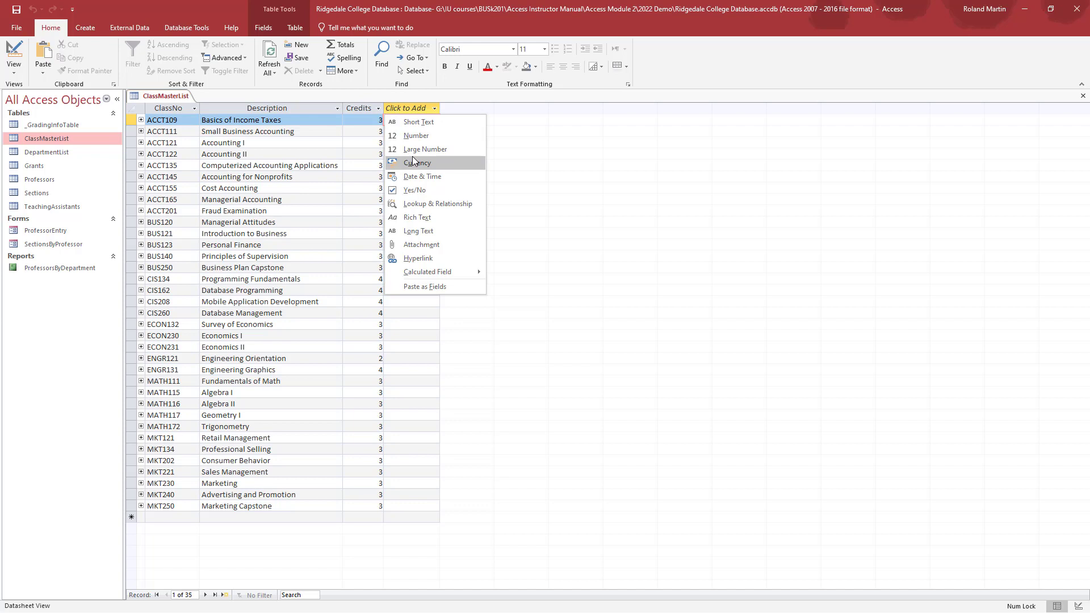
pyautogui.click(417, 137)
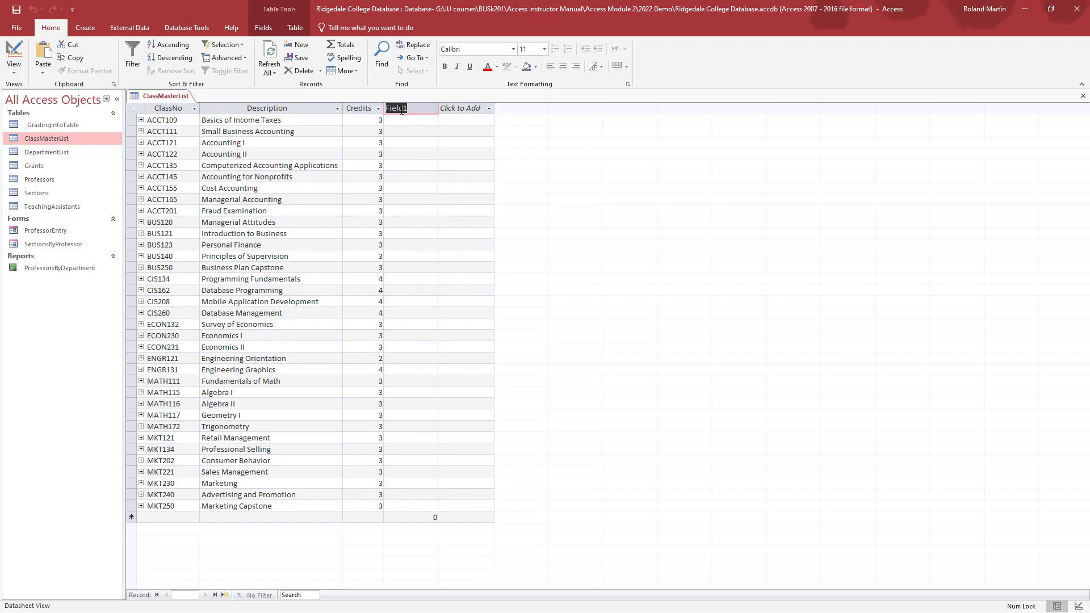
pyautogui.write('LabFees')
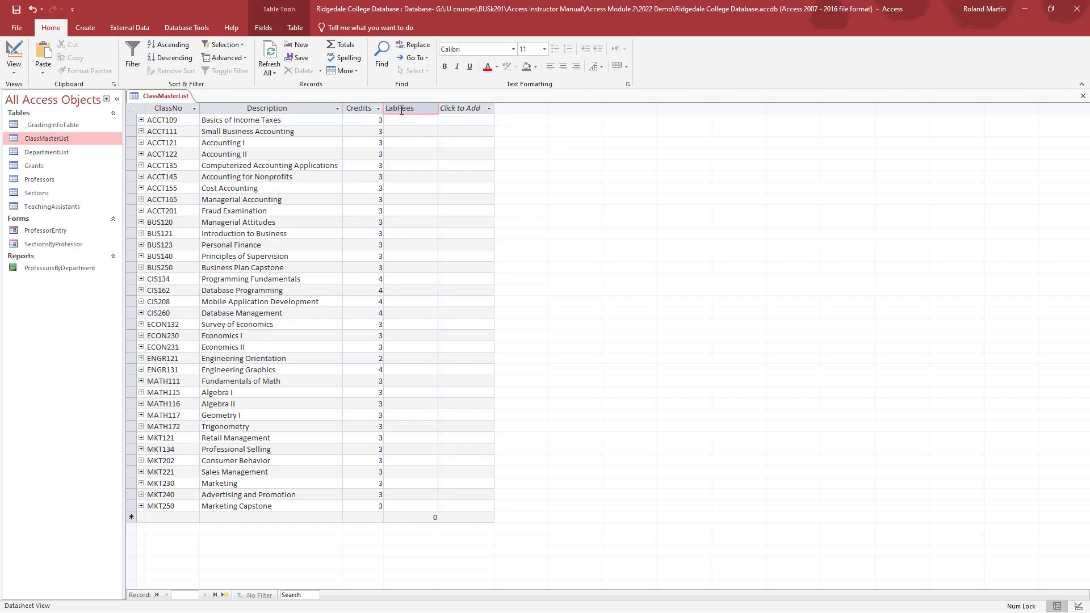
pyautogui.press('Return')
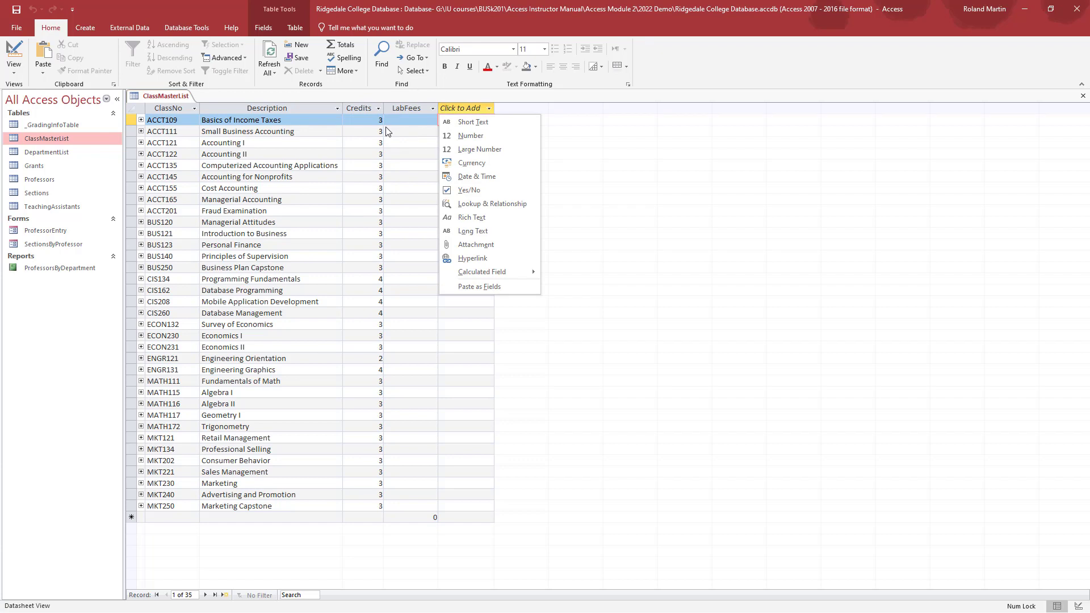
pyautogui.click(15, 10)
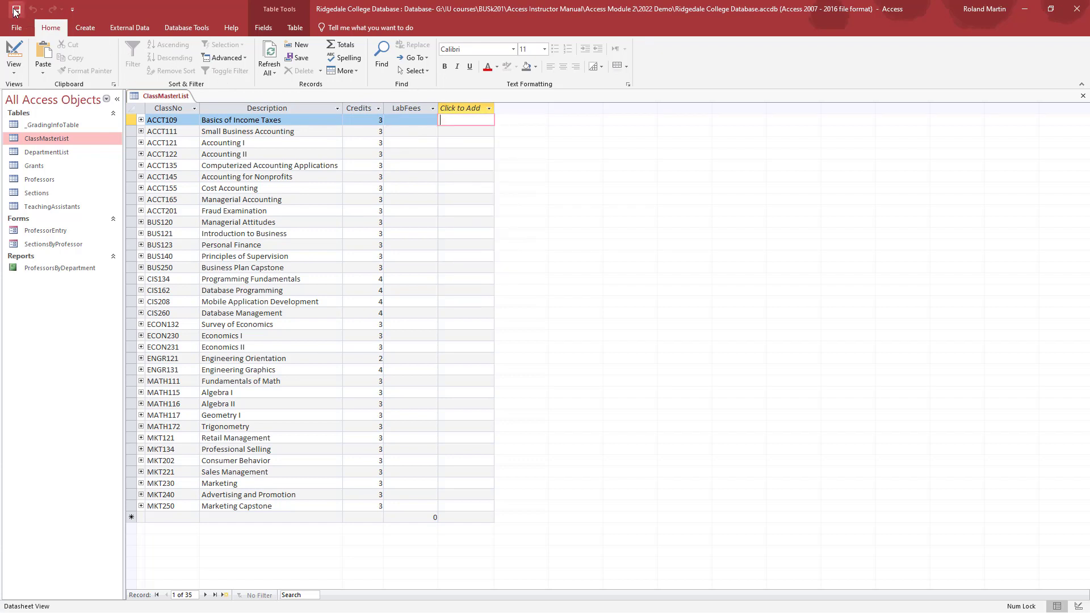
pyautogui.click(1084, 98)
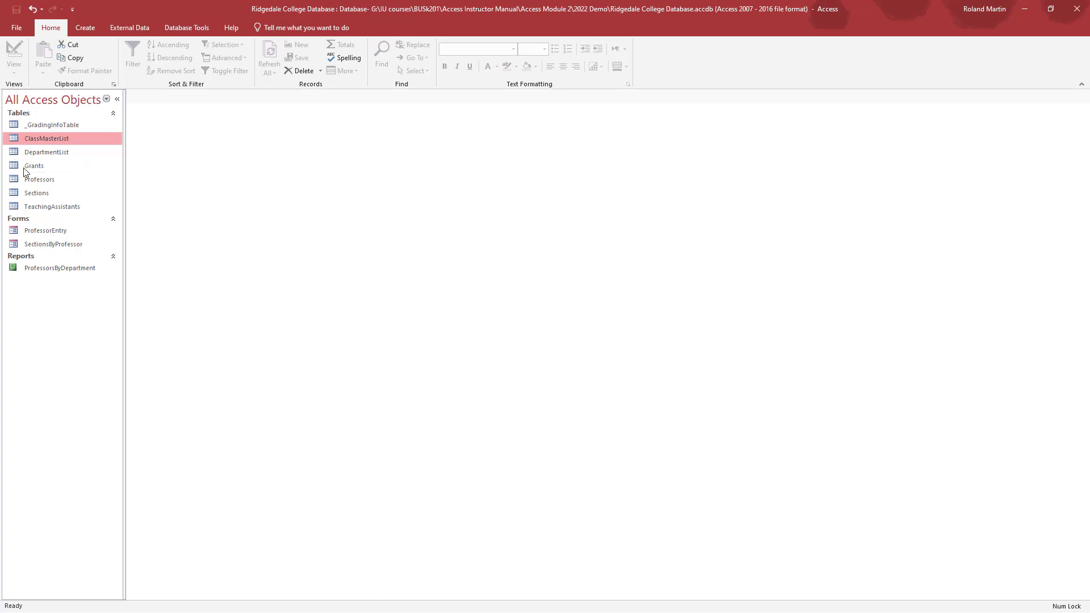
# Open the Professors table, permanently delete the Extension column with its data, and save the table
pyautogui.doubleClick(42, 180)
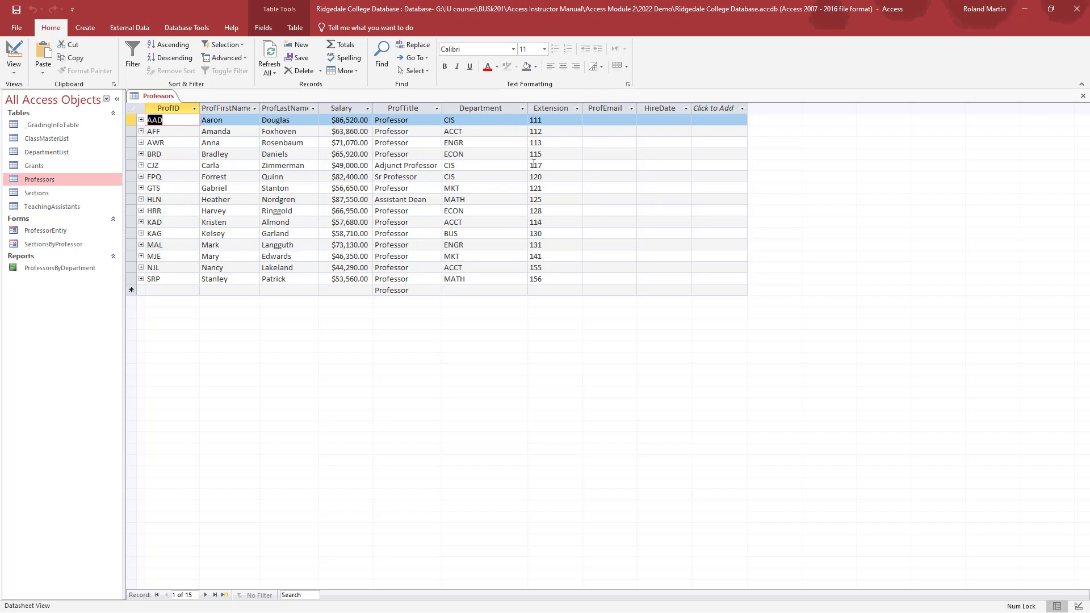
pyautogui.click(546, 107)
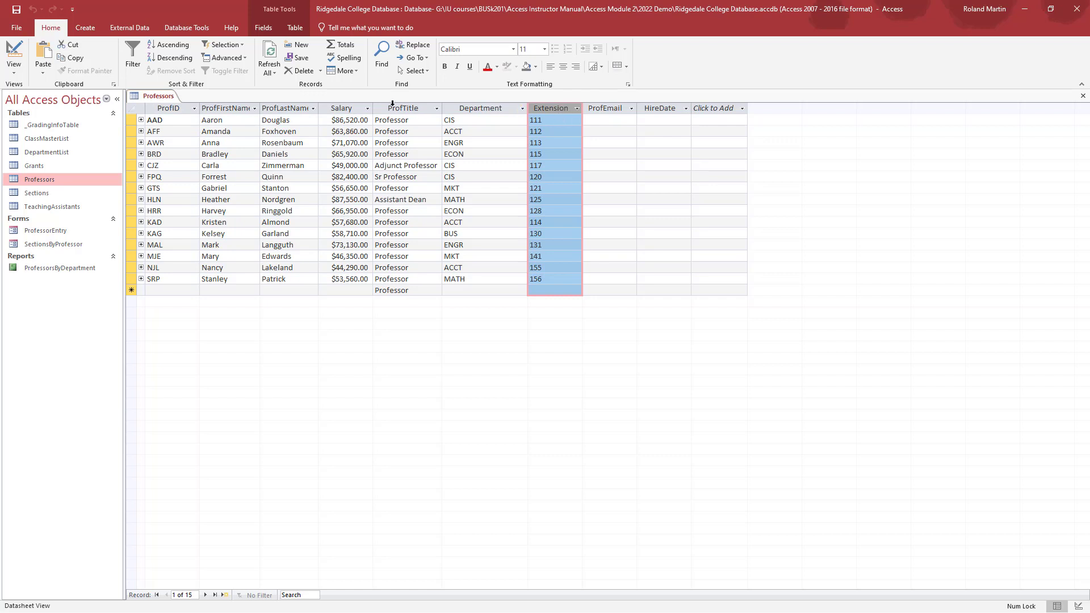
pyautogui.click(320, 70)
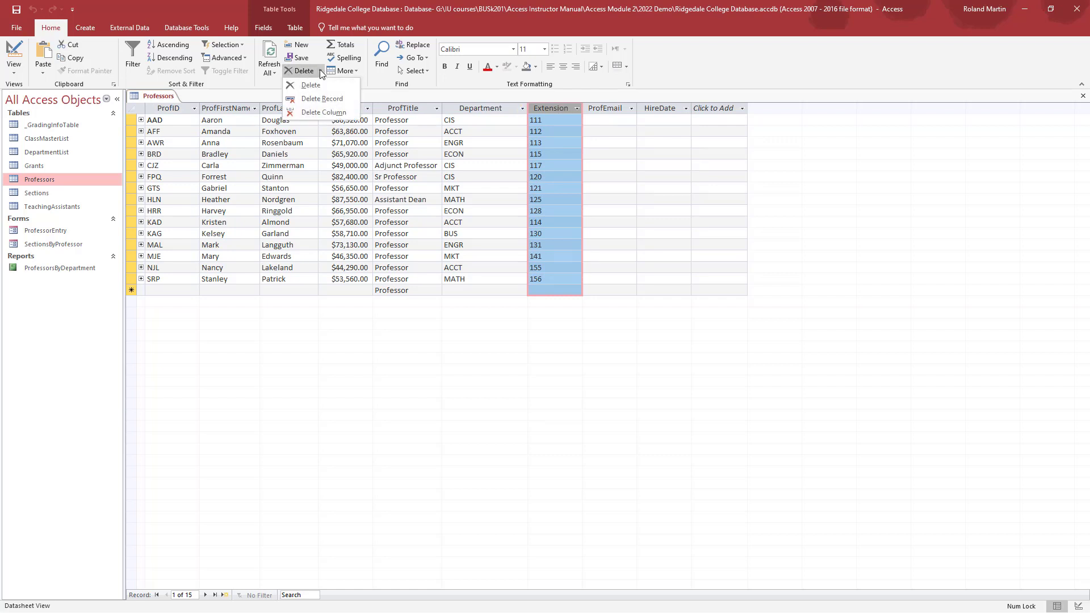
pyautogui.click(327, 116)
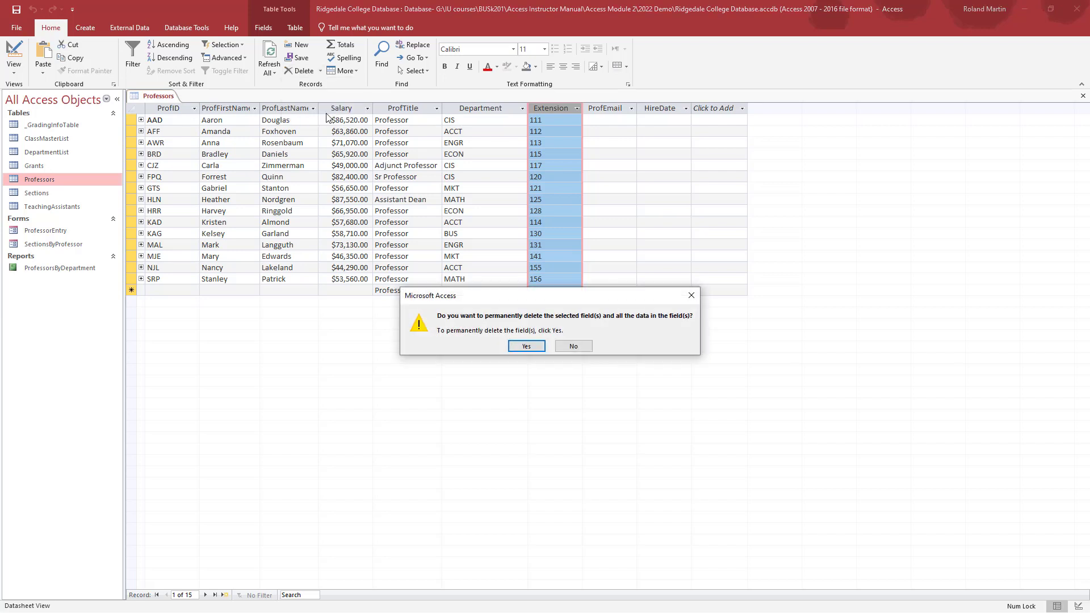
pyautogui.click(527, 346)
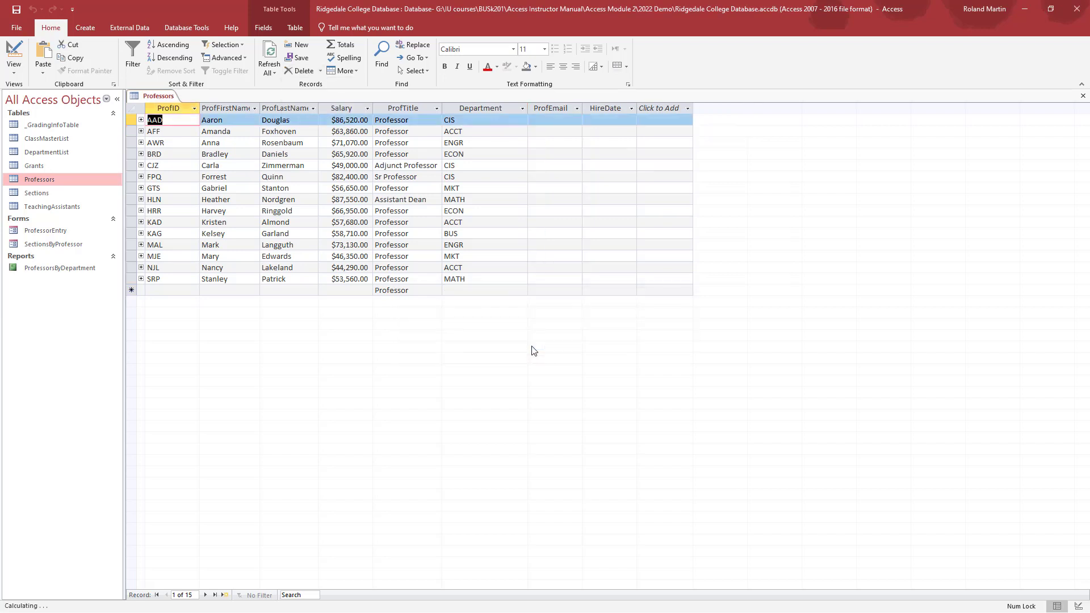
pyautogui.click(21, 18)
# Decrease the Salary field's decimals to show whole dollars, then save and close the Professors table
pyautogui.click(347, 108)
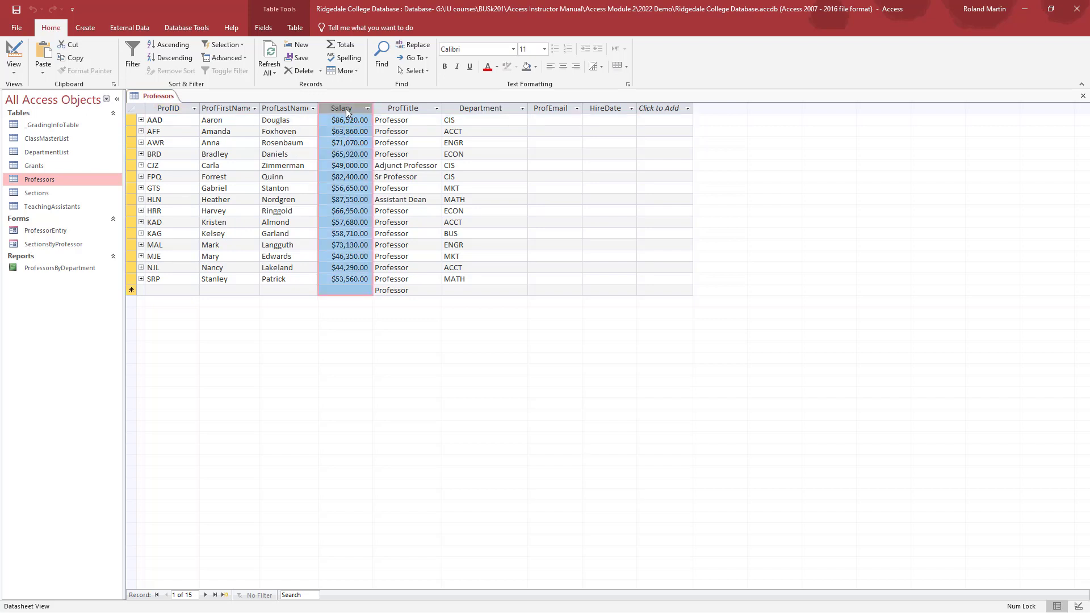
pyautogui.click(270, 31)
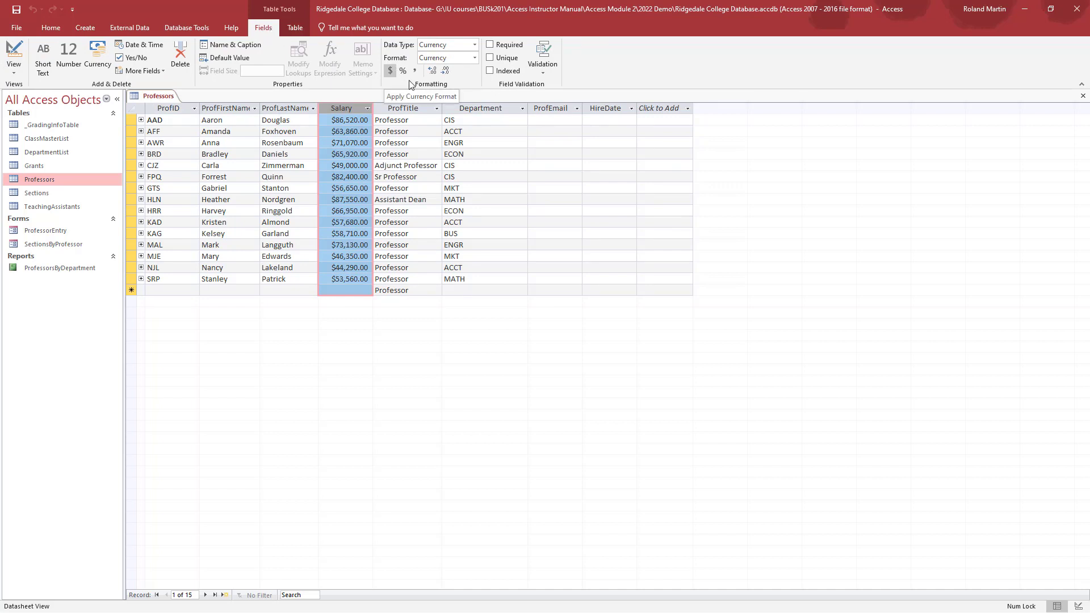
pyautogui.click(446, 72)
pyautogui.click(446, 72)
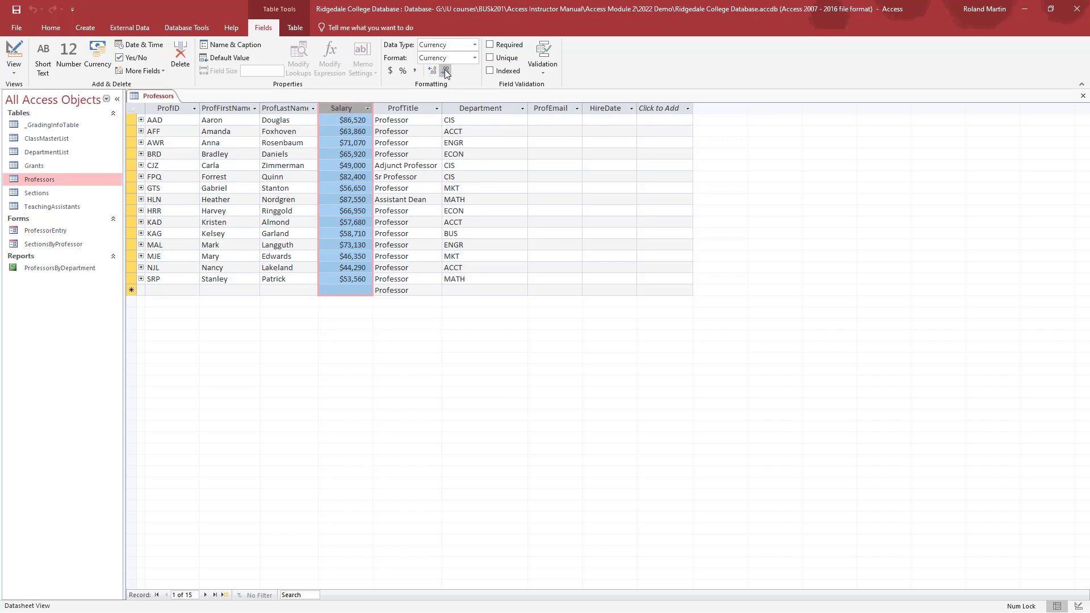
pyautogui.click(16, 10)
pyautogui.click(1083, 97)
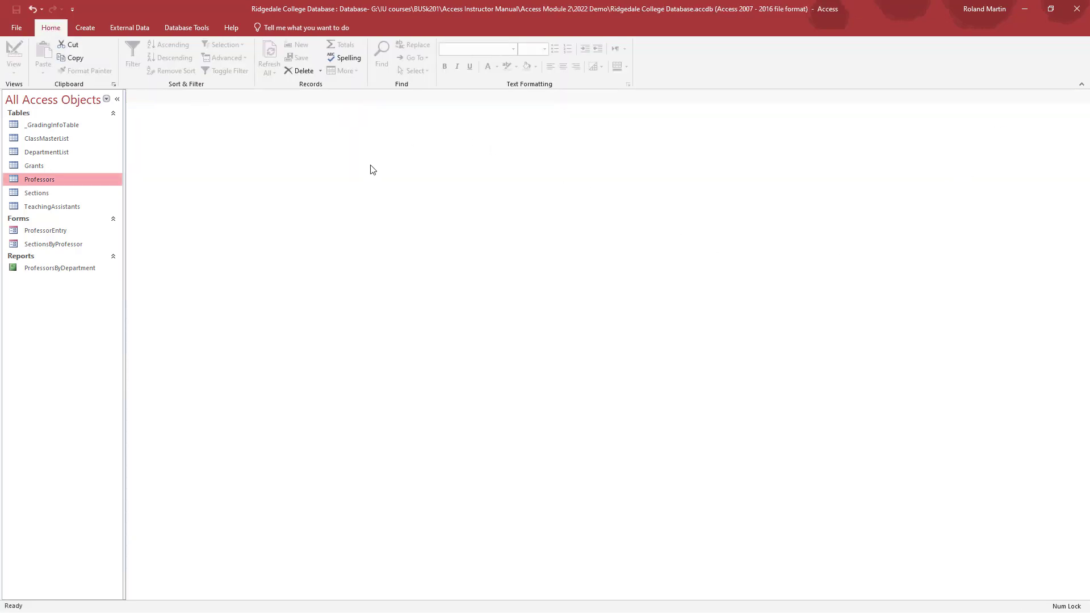
# Open the TeachingAssistants table in Design View and set the Stipend field's default value to =100
pyautogui.rightClick(50, 208)
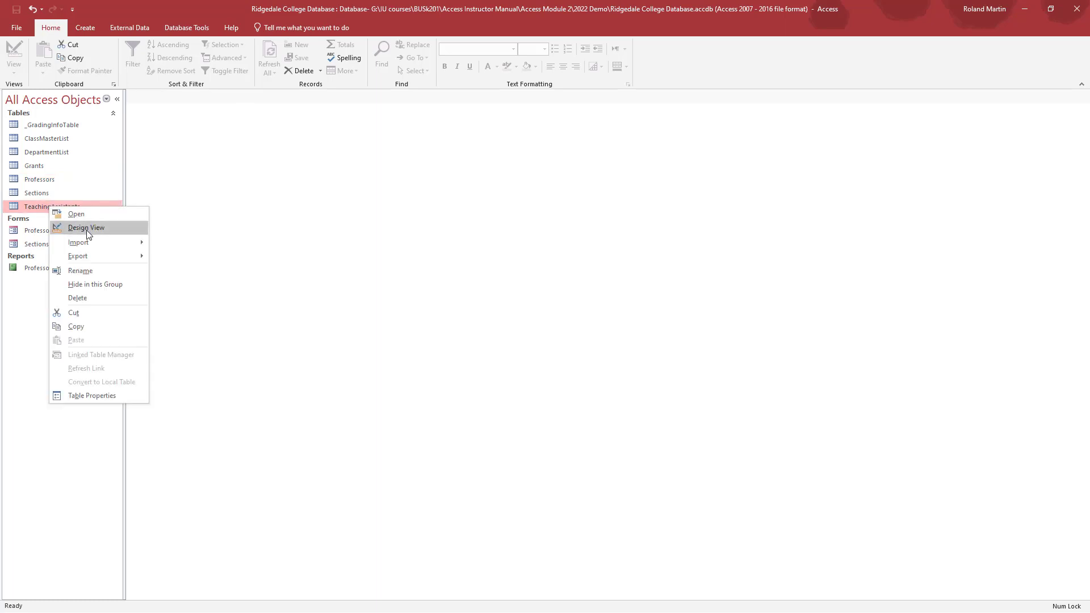
pyautogui.click(86, 228)
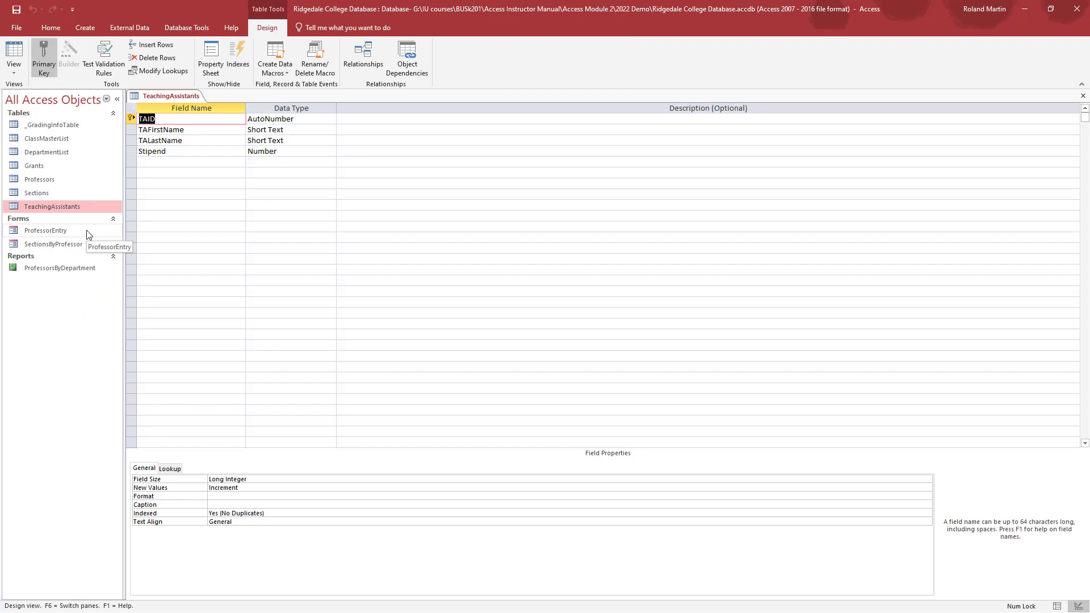
pyautogui.click(185, 155)
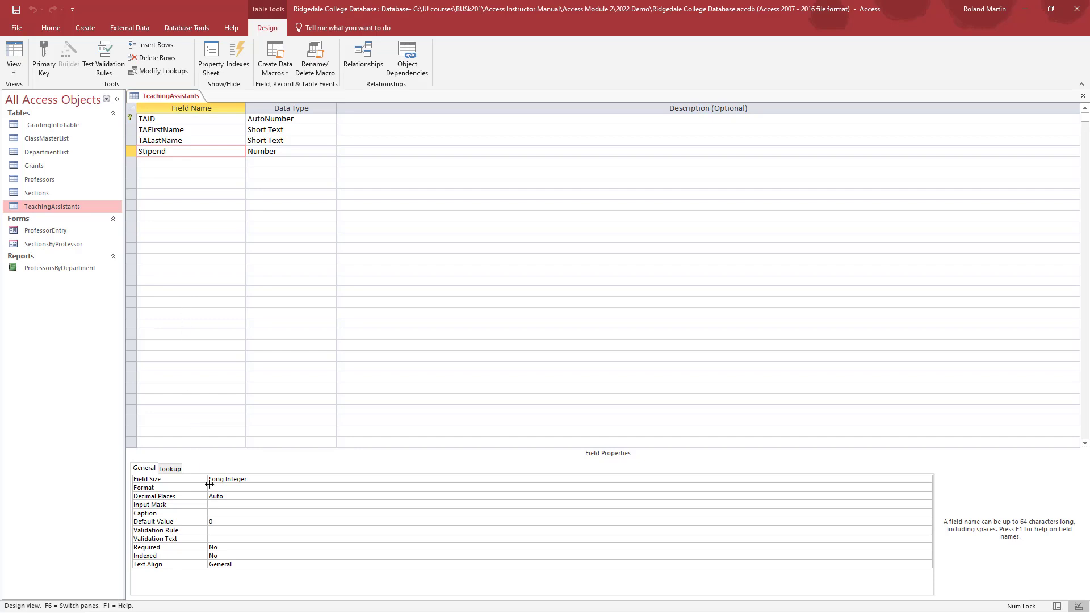
pyautogui.click(217, 523)
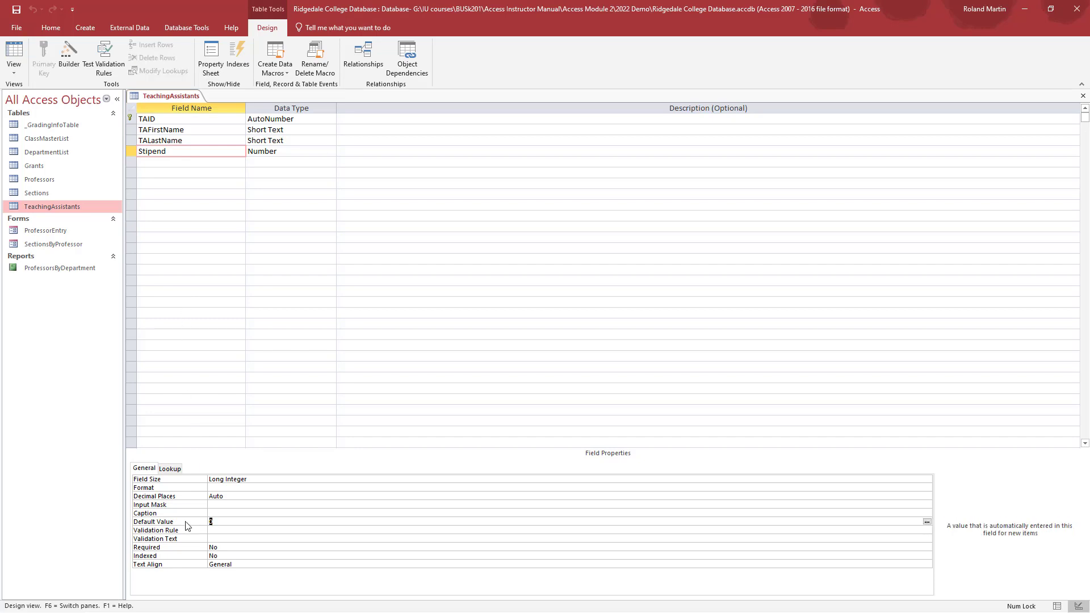
pyautogui.write('=100')
# Set the Stipend field's decimal places to 2, save the TeachingAssistants table, and display it in Datasheet View
pyautogui.click(249, 496)
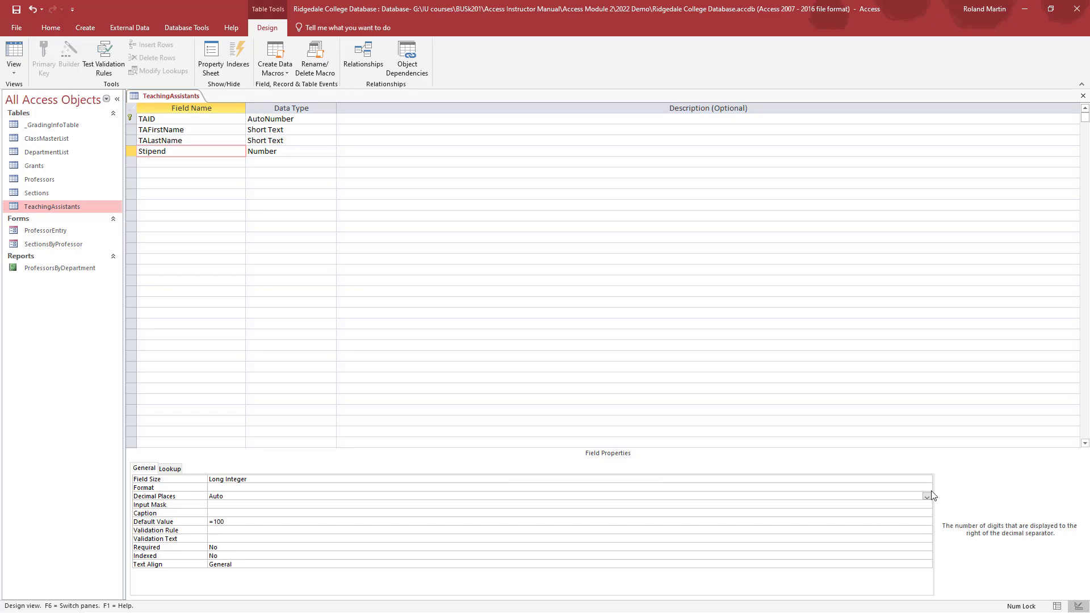
pyautogui.click(927, 497)
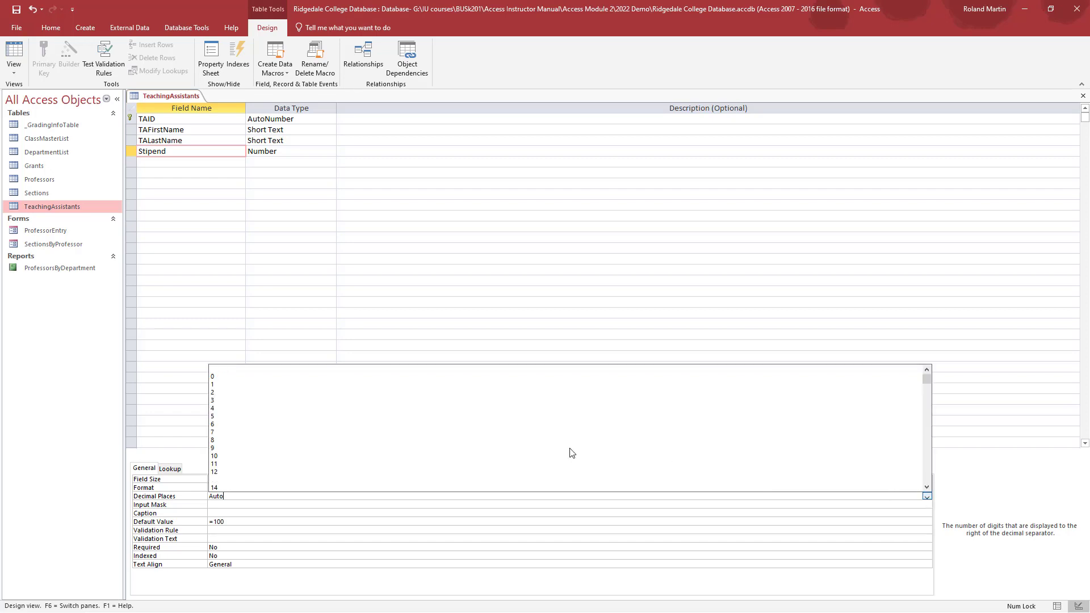
pyautogui.click(216, 394)
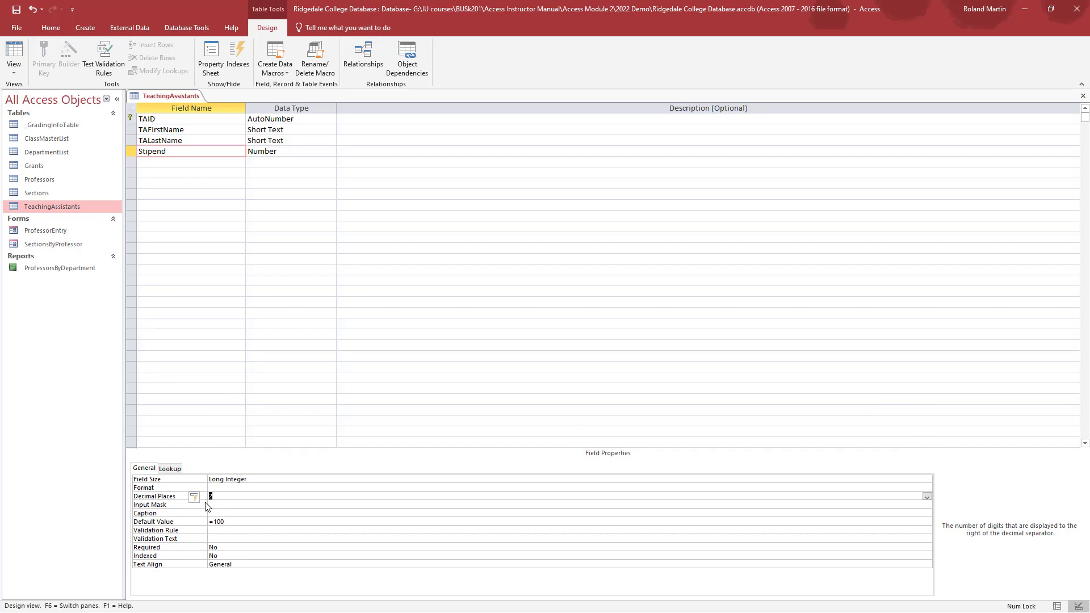
pyautogui.click(16, 9)
pyautogui.click(1057, 607)
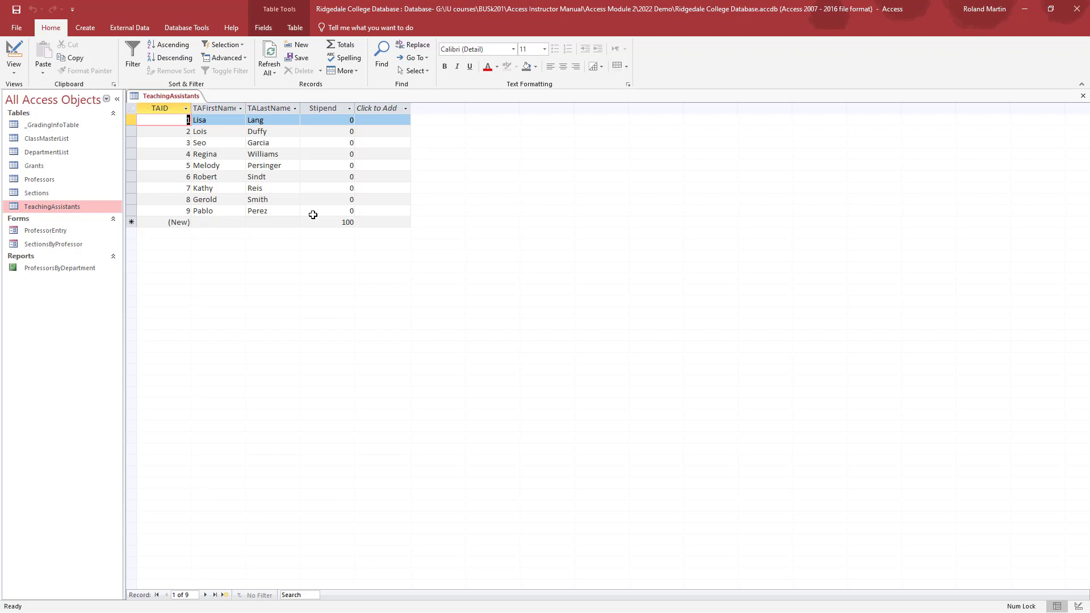
# Change the Stipend field's default value to =1000 in Design View, then save, check in Datasheet View, and close the table
pyautogui.click(11, 51)
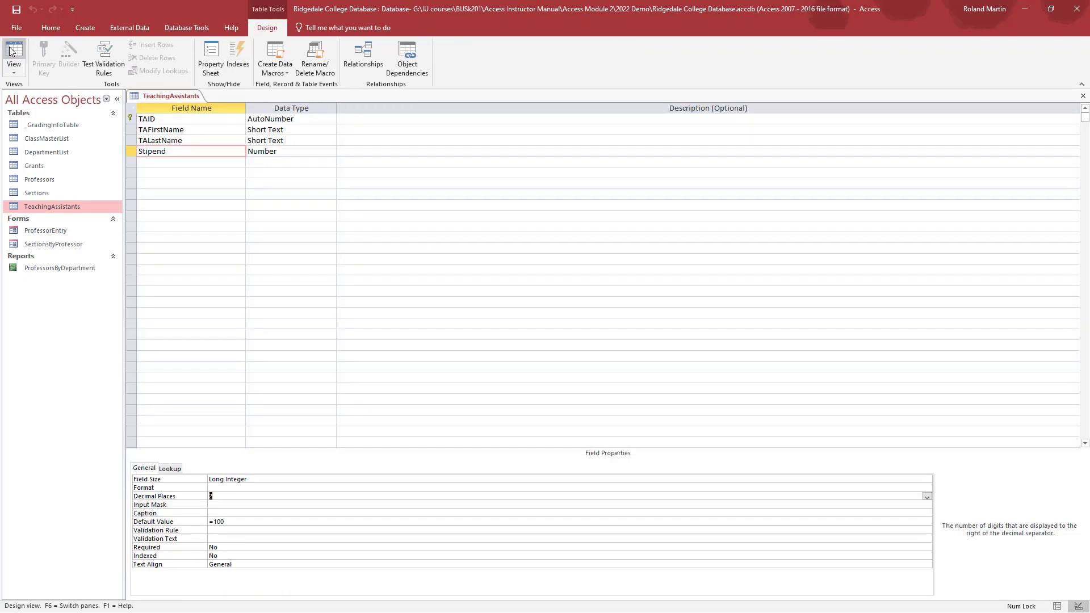
pyautogui.click(247, 520)
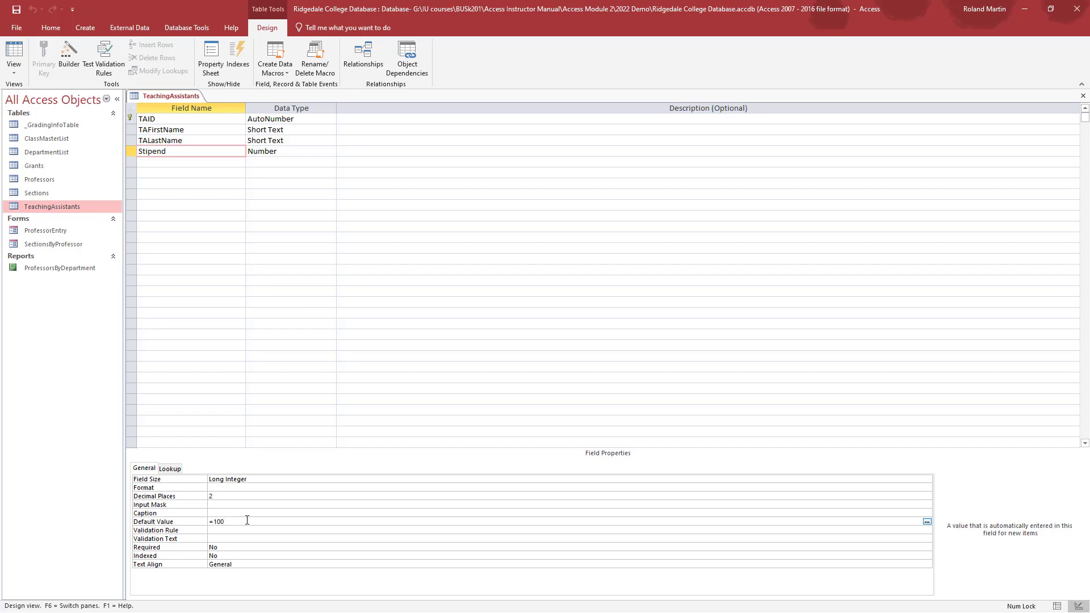
pyautogui.write('0')
pyautogui.click(17, 9)
pyautogui.click(14, 54)
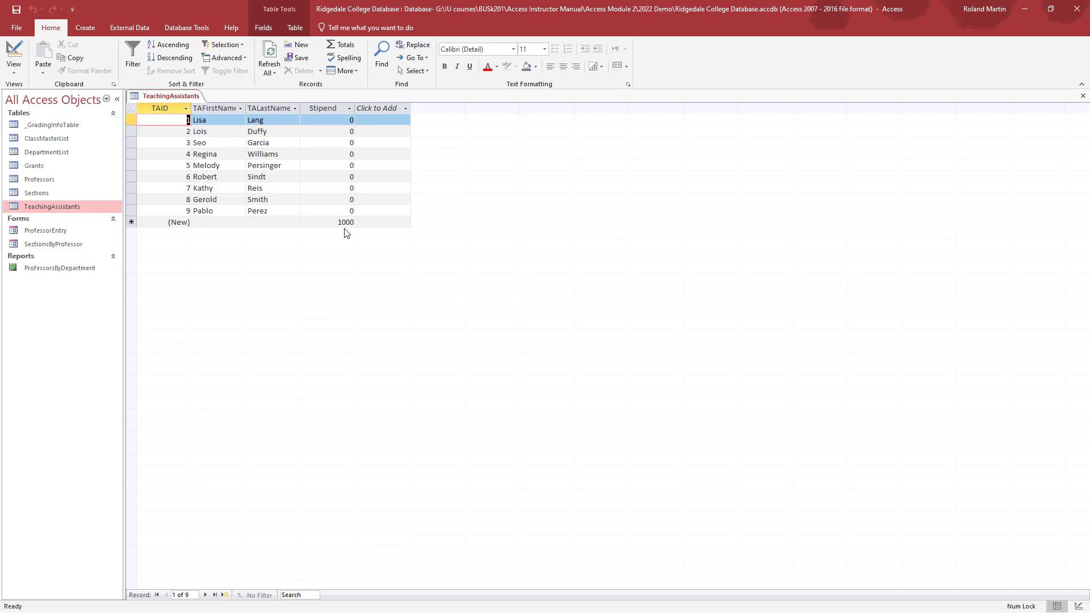
pyautogui.click(1082, 96)
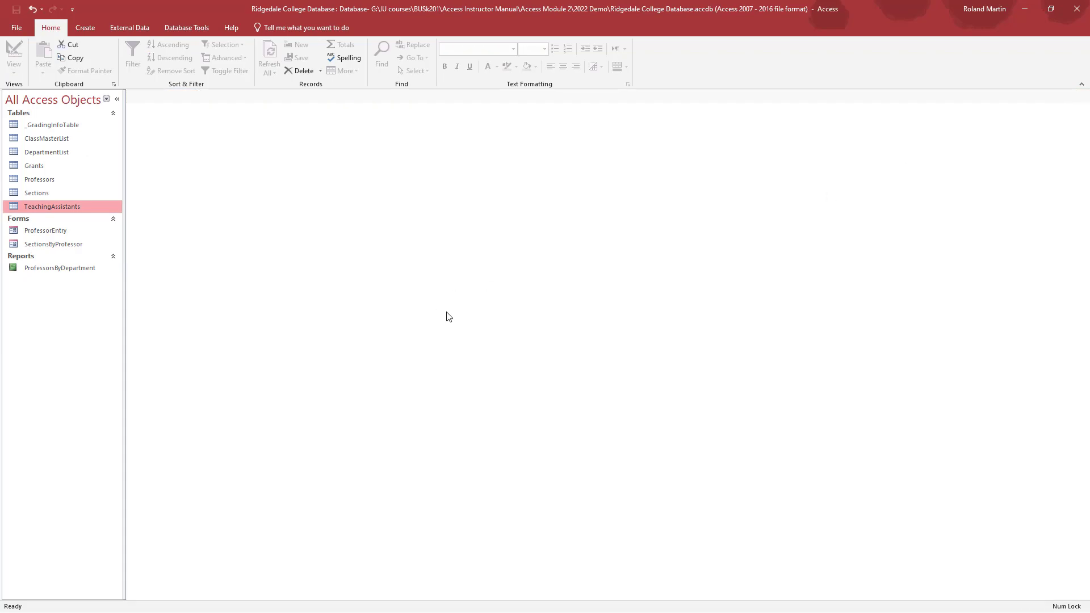
# Rename the DepartmentList table as Departments
pyautogui.rightClick(51, 158)
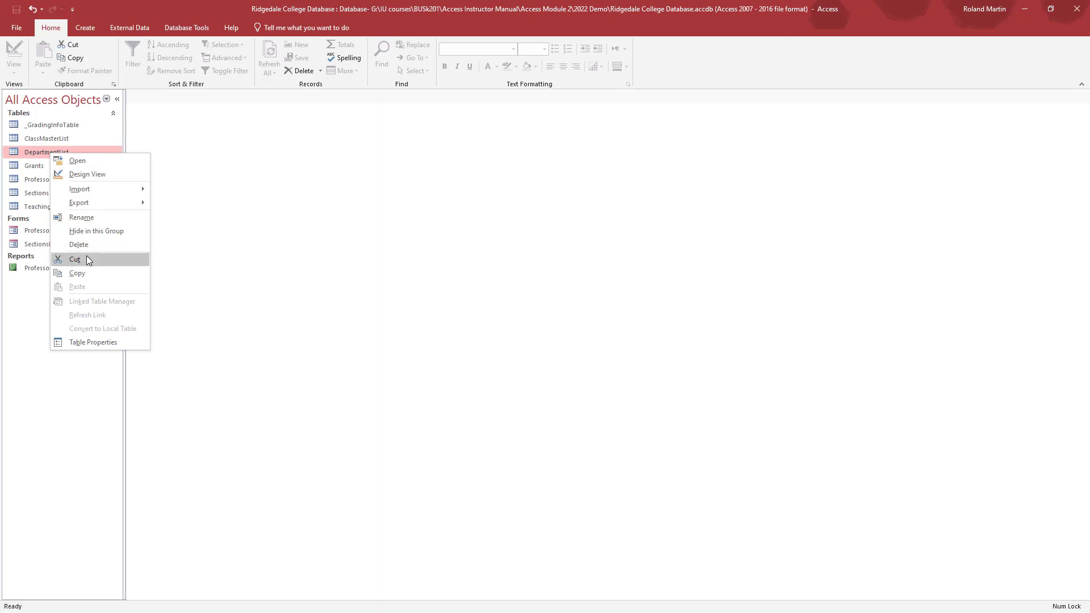
pyautogui.click(90, 217)
pyautogui.click(84, 153)
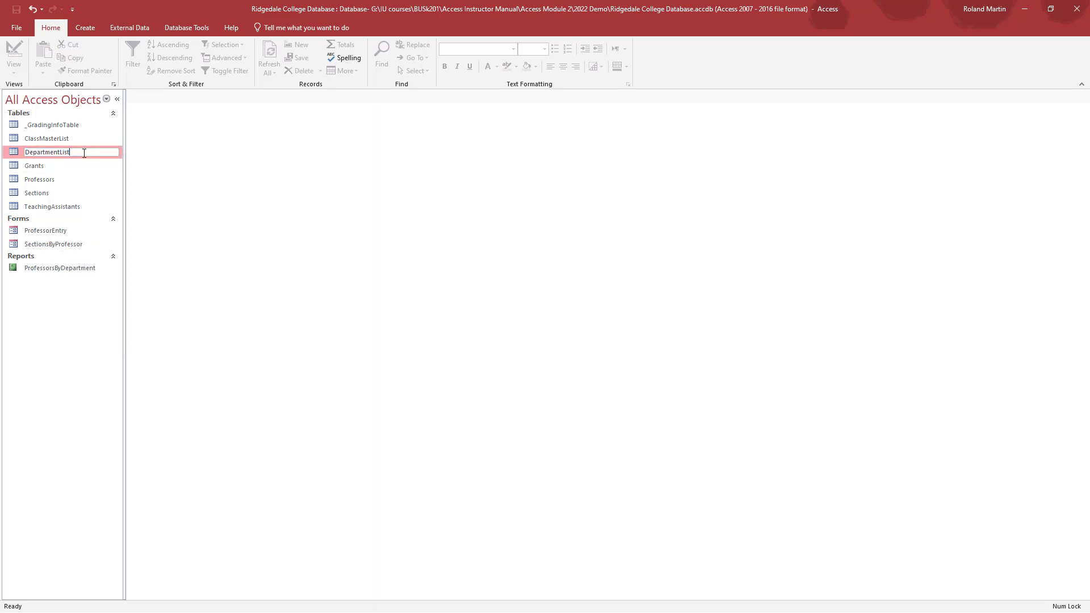
pyautogui.press('BackSpace')
pyautogui.press('BackSpace')
pyautogui.press('Return')
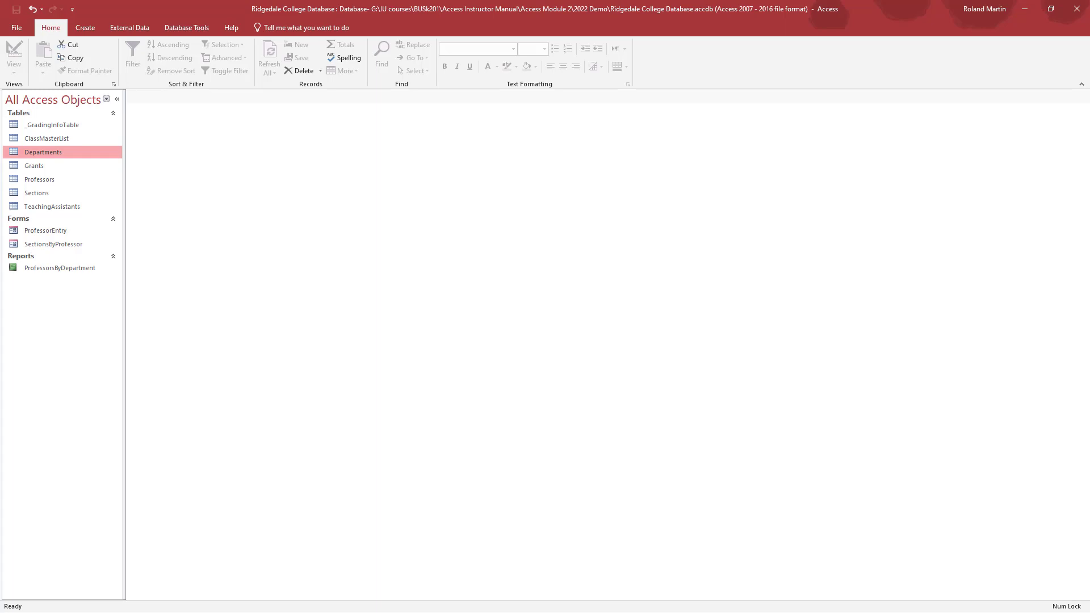
# Add a Short Text field named ProfID after AverageGrantAward in the Grants table's design, then save and close the table
pyautogui.rightClick(60, 167)
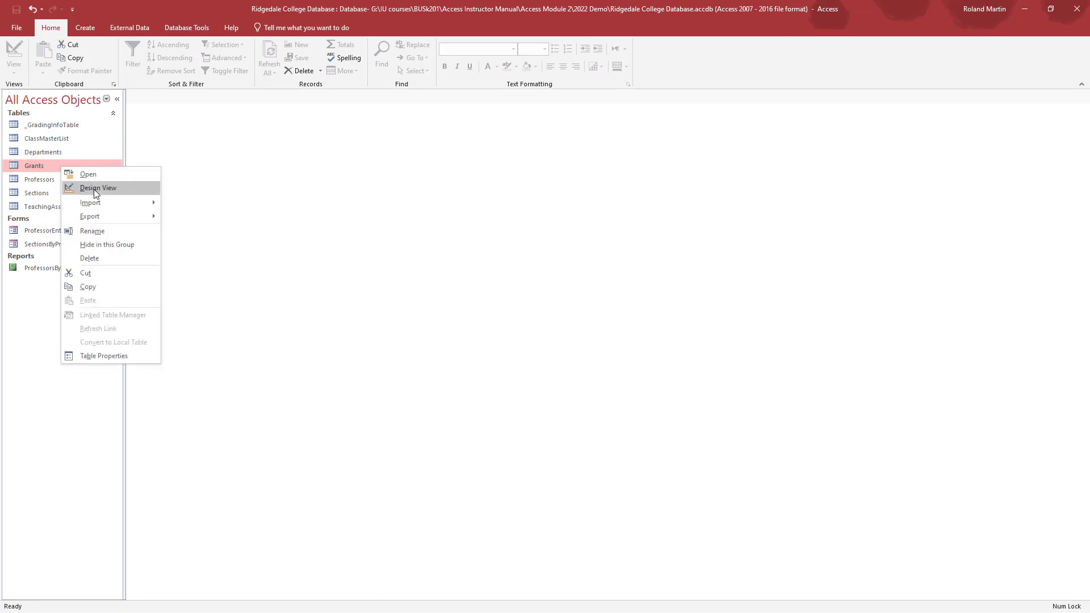
pyautogui.click(95, 193)
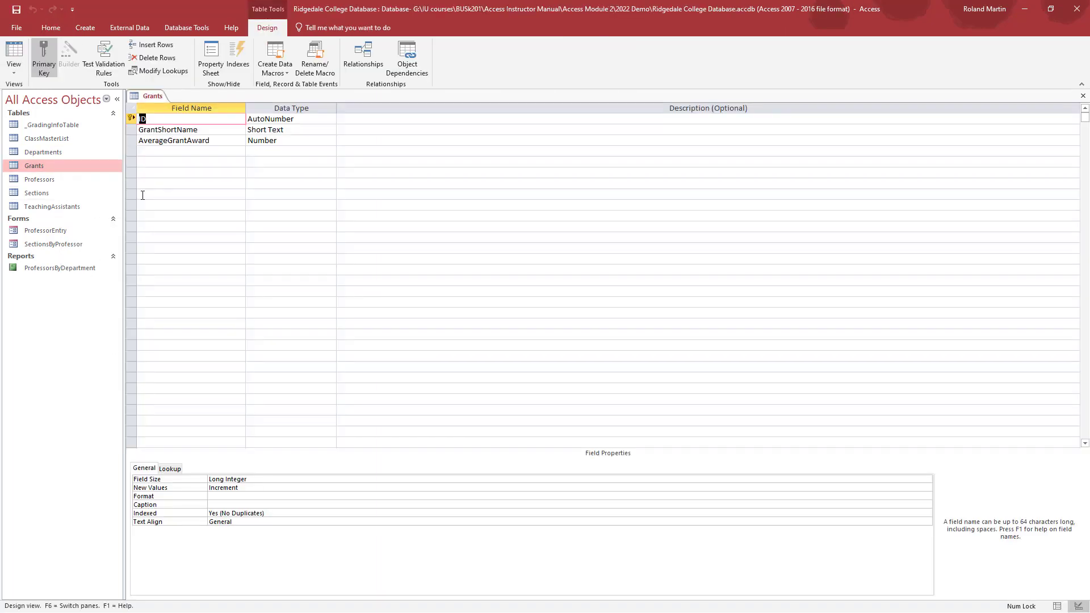
pyautogui.click(178, 148)
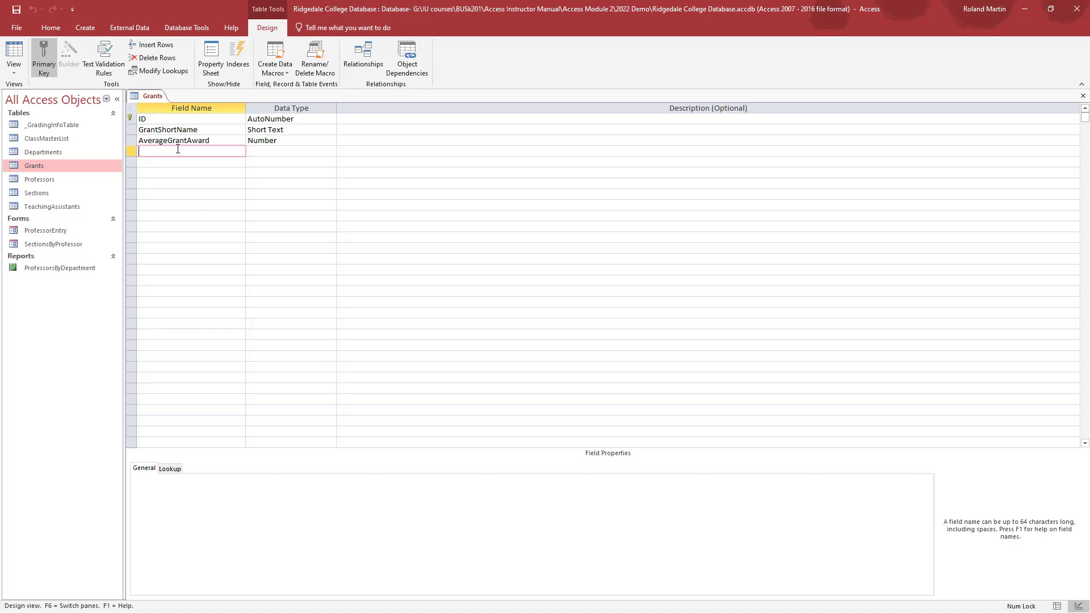
pyautogui.write('P')
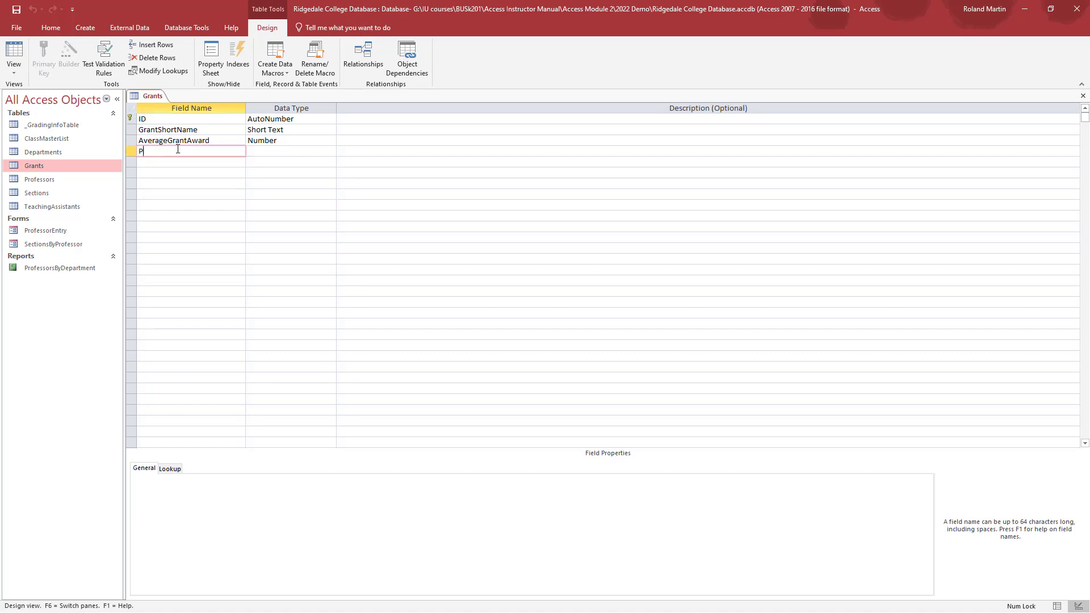
pyautogui.write('rofID')
pyautogui.press('Tab')
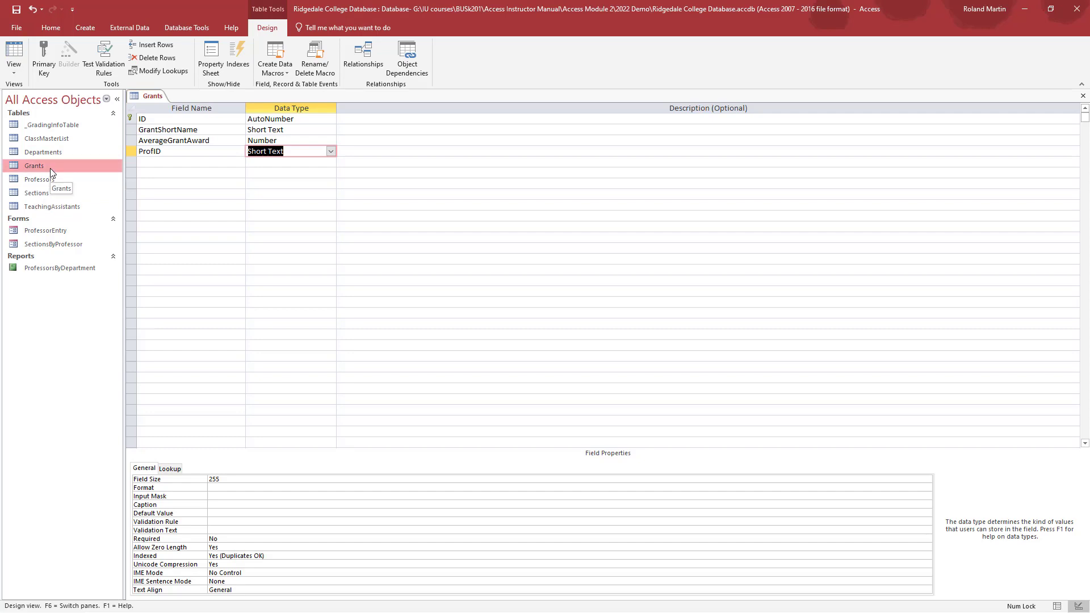
pyautogui.click(15, 10)
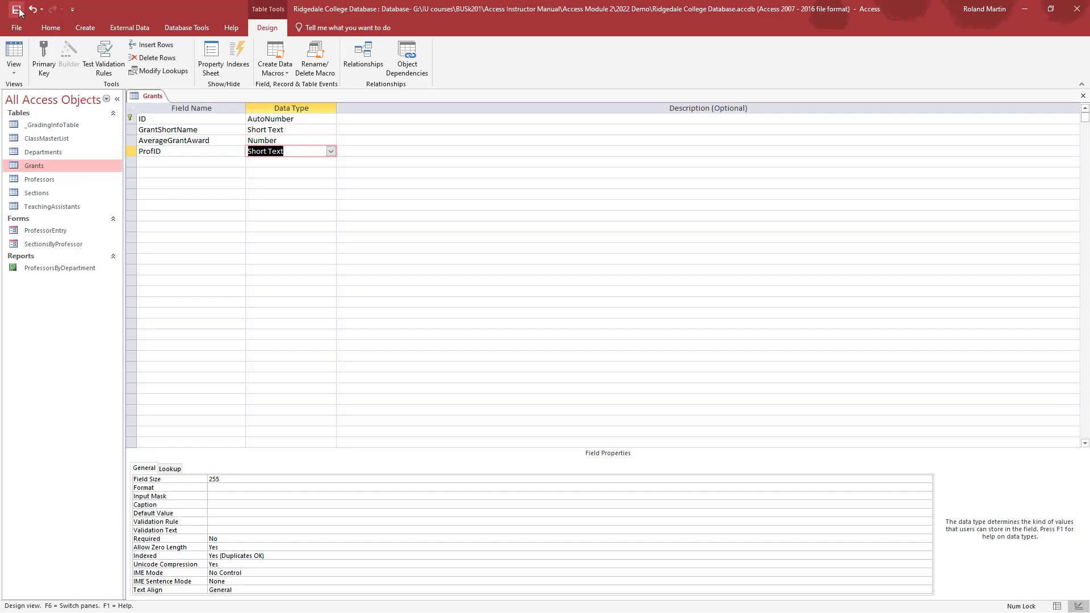
pyautogui.click(1084, 98)
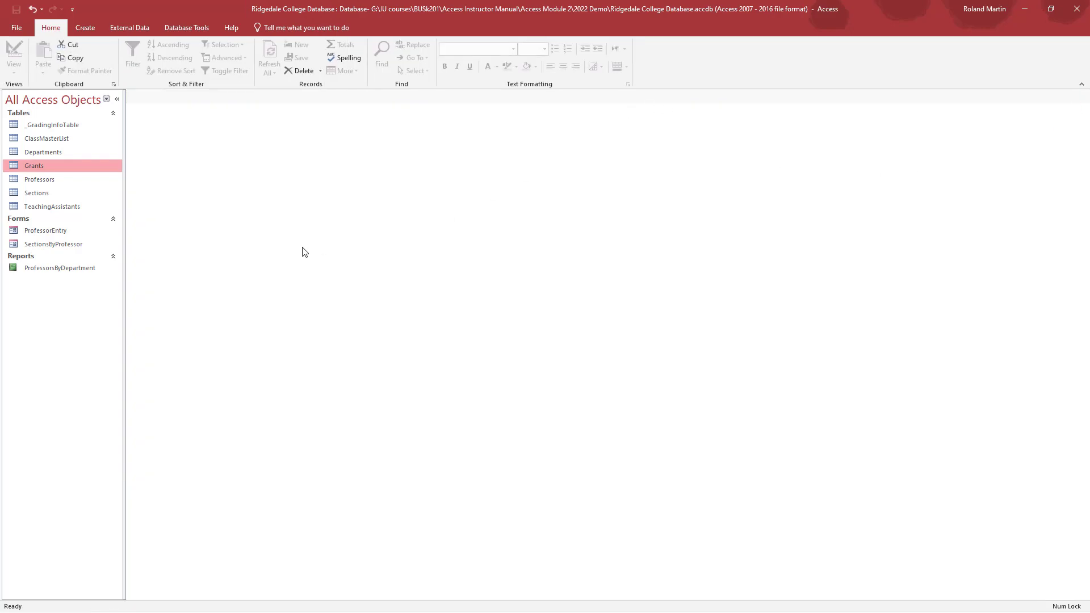
# Add the Grants and Departments tables to the Relationships layout and move them clear of the other tables
pyautogui.click(189, 27)
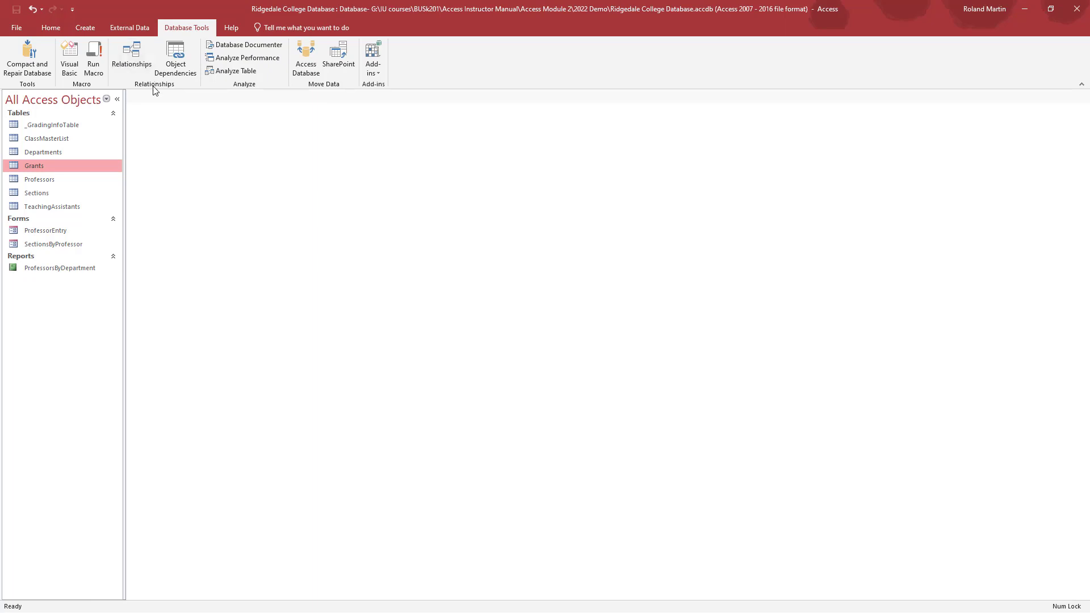
pyautogui.click(129, 53)
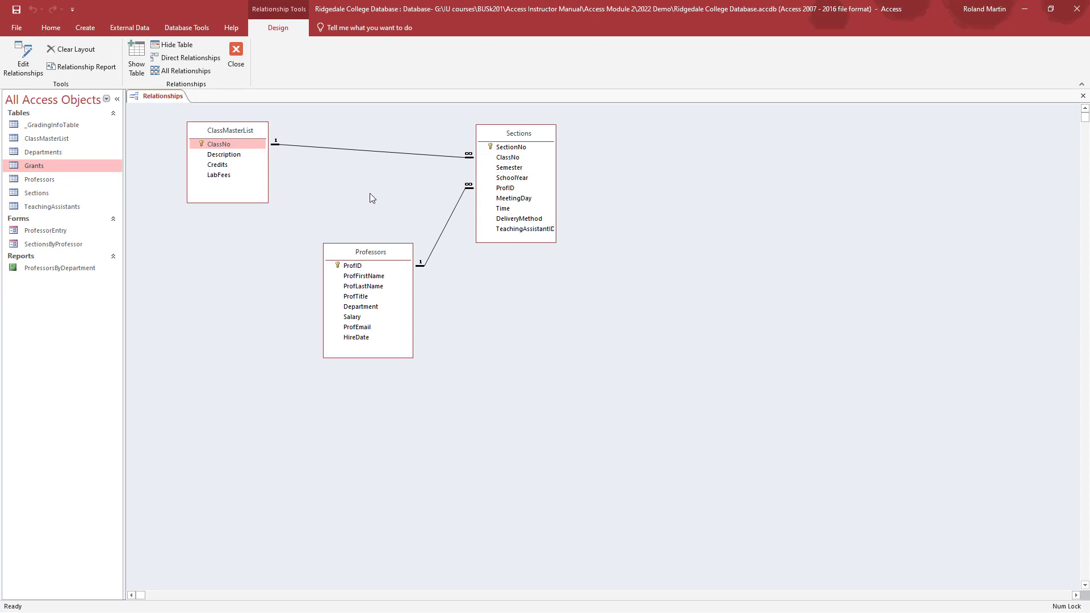
pyautogui.click(134, 54)
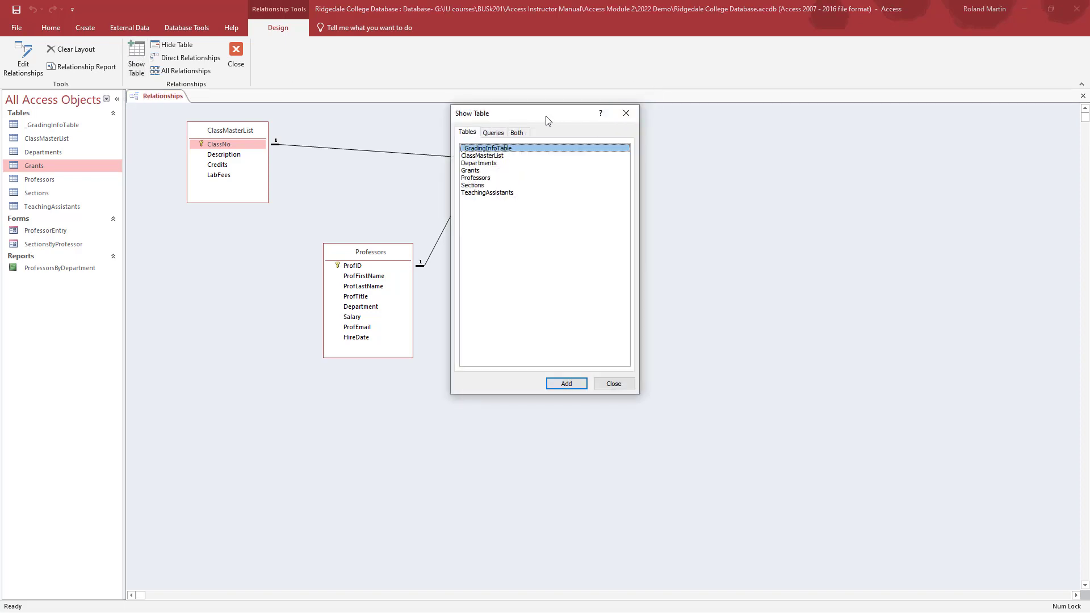
pyautogui.moveTo(548, 120); pyautogui.dragTo(720, 155)
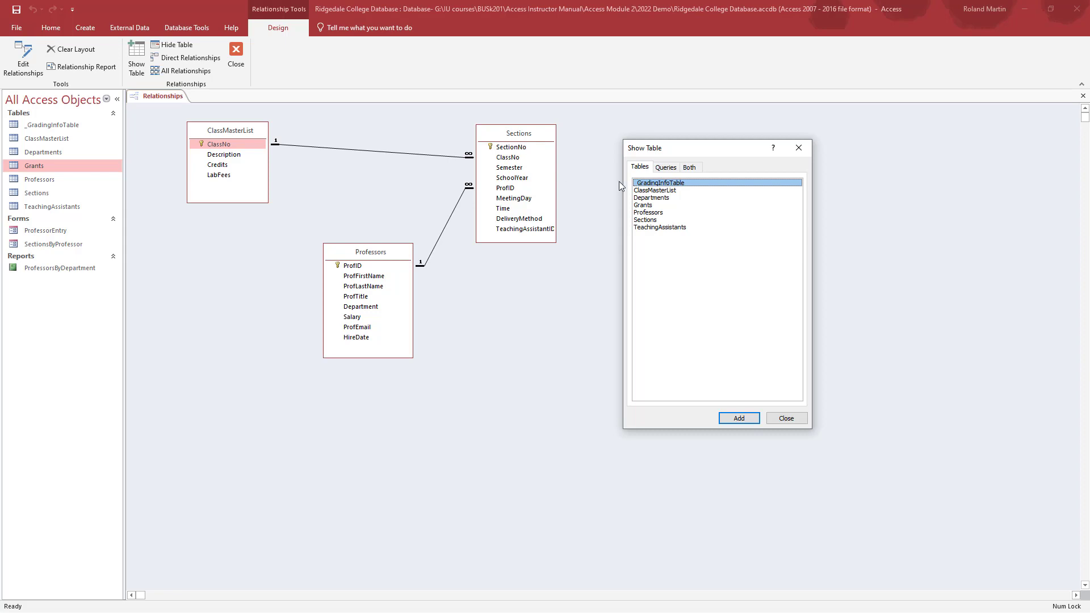
pyautogui.doubleClick(638, 205)
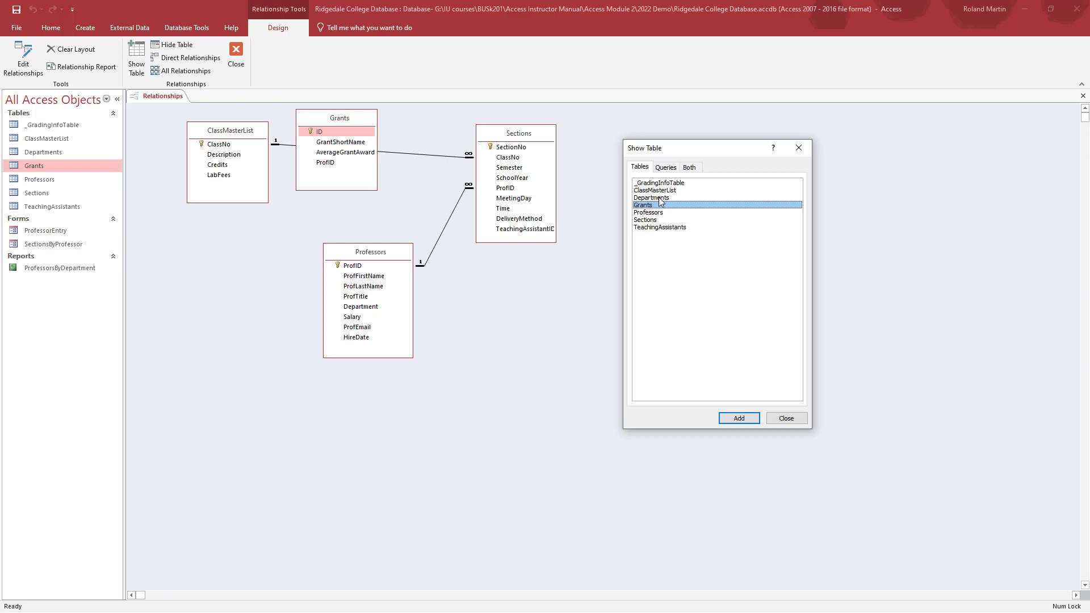
pyautogui.doubleClick(659, 197)
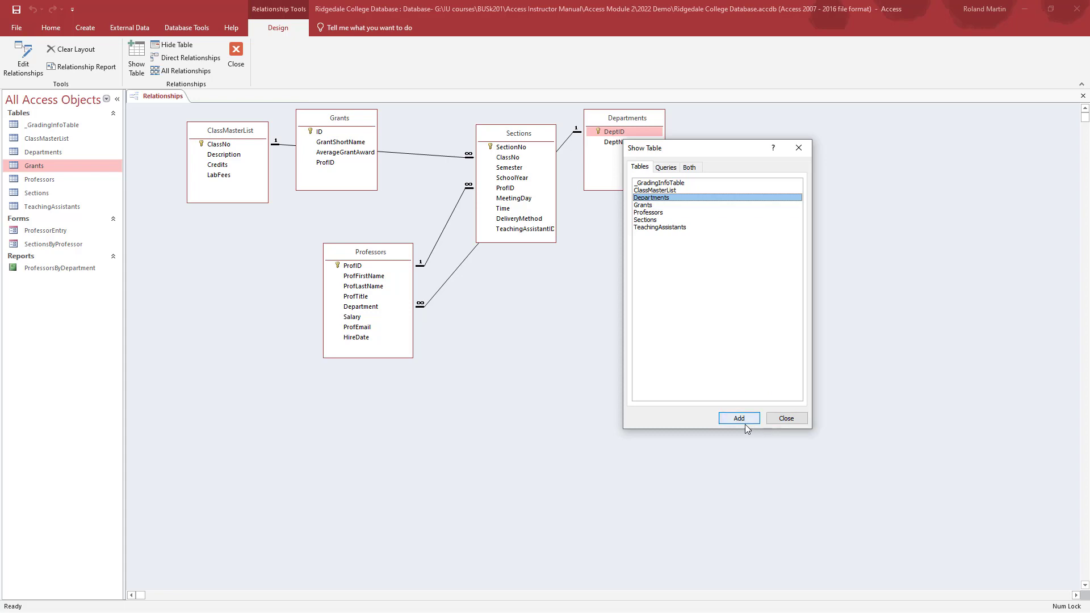
pyautogui.click(786, 419)
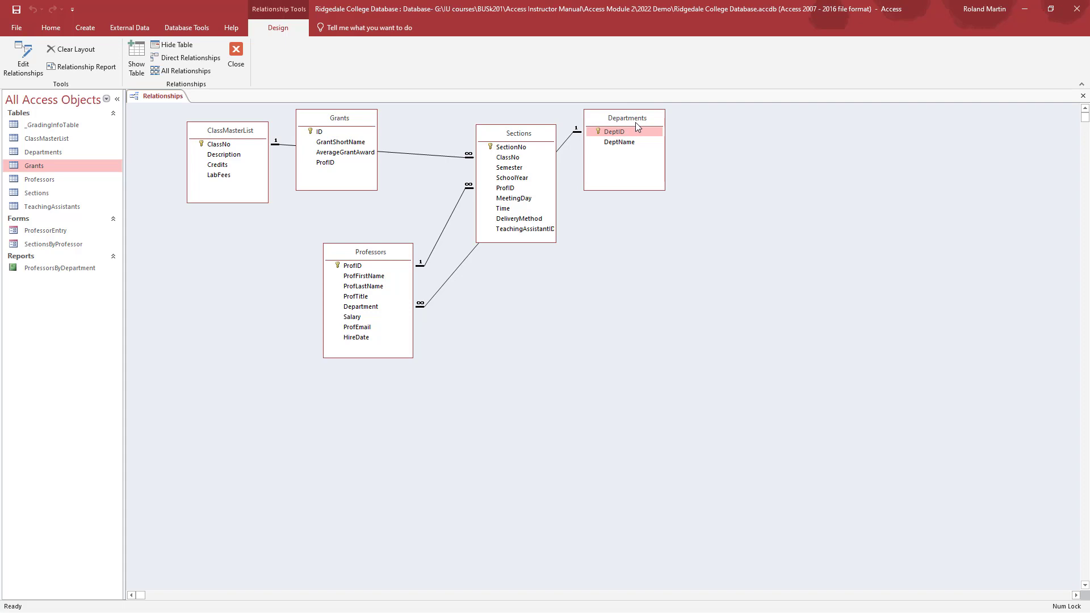
pyautogui.moveTo(633, 122); pyautogui.dragTo(840, 193)
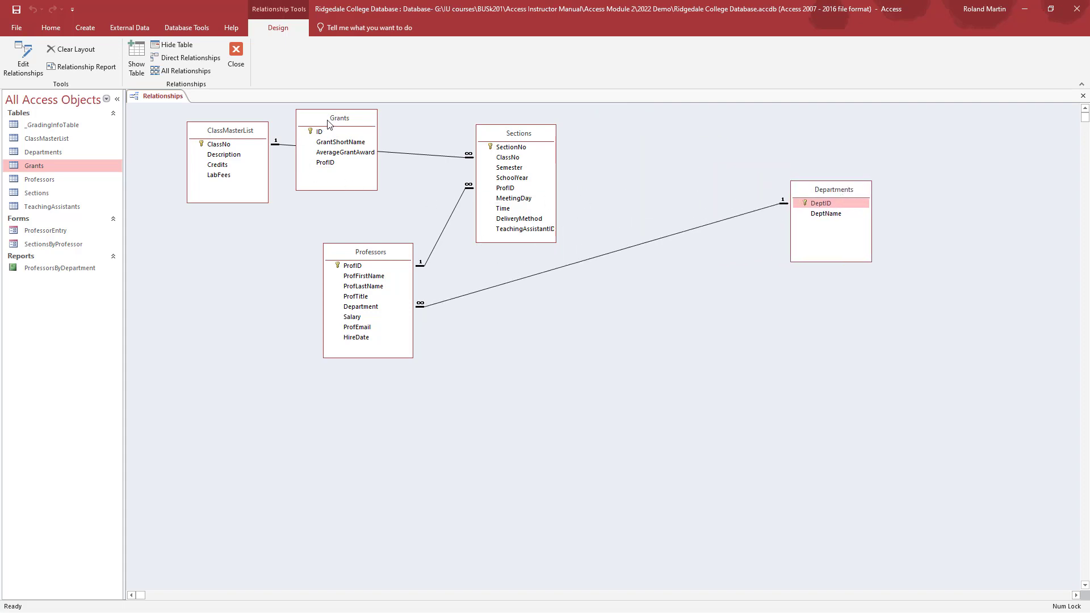
pyautogui.moveTo(331, 122); pyautogui.dragTo(204, 287)
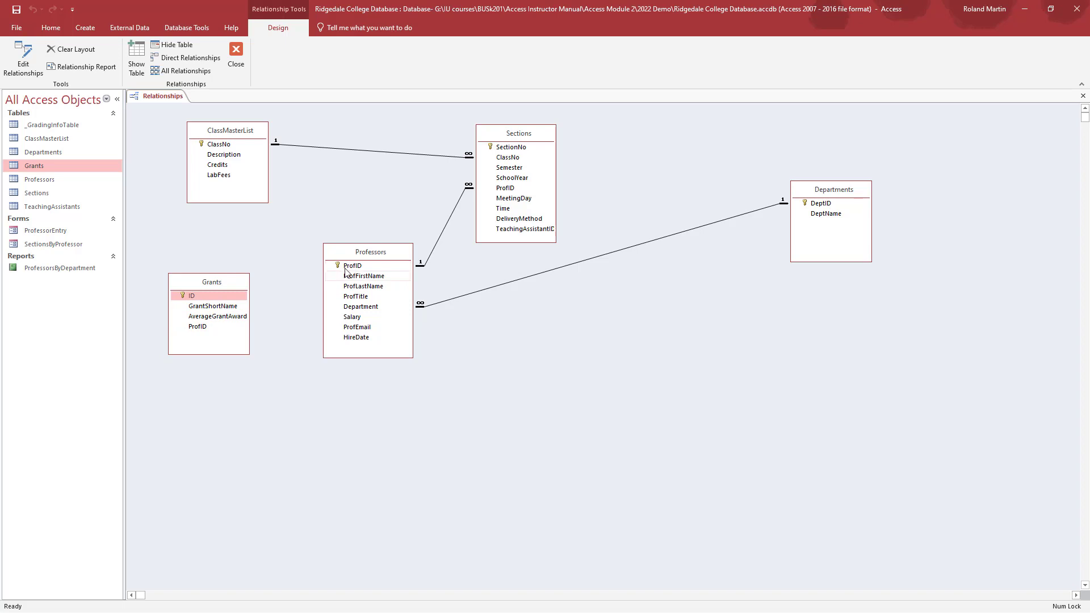
# Create a one-to-many relationship from Professors to Grants on ProfID with referential integrity enforced
pyautogui.moveTo(353, 267); pyautogui.dragTo(201, 328)
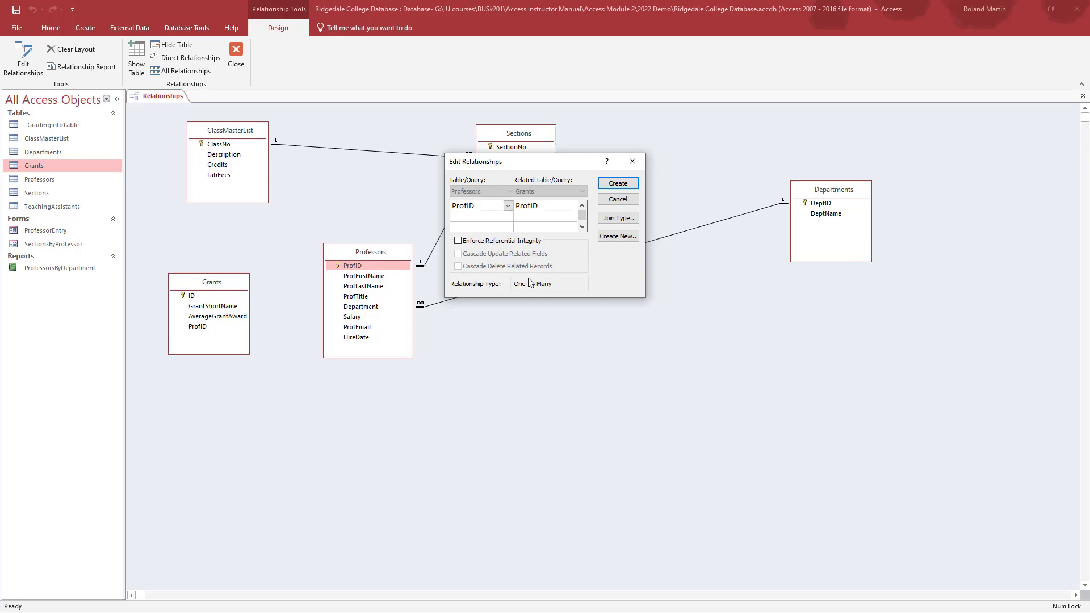
pyautogui.click(470, 240)
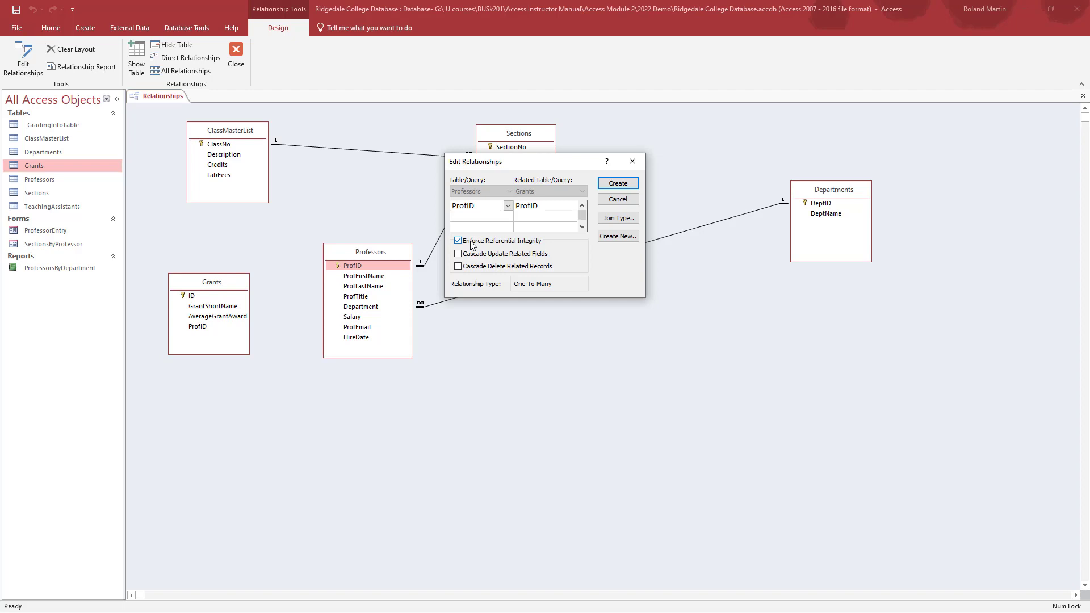
pyautogui.click(612, 183)
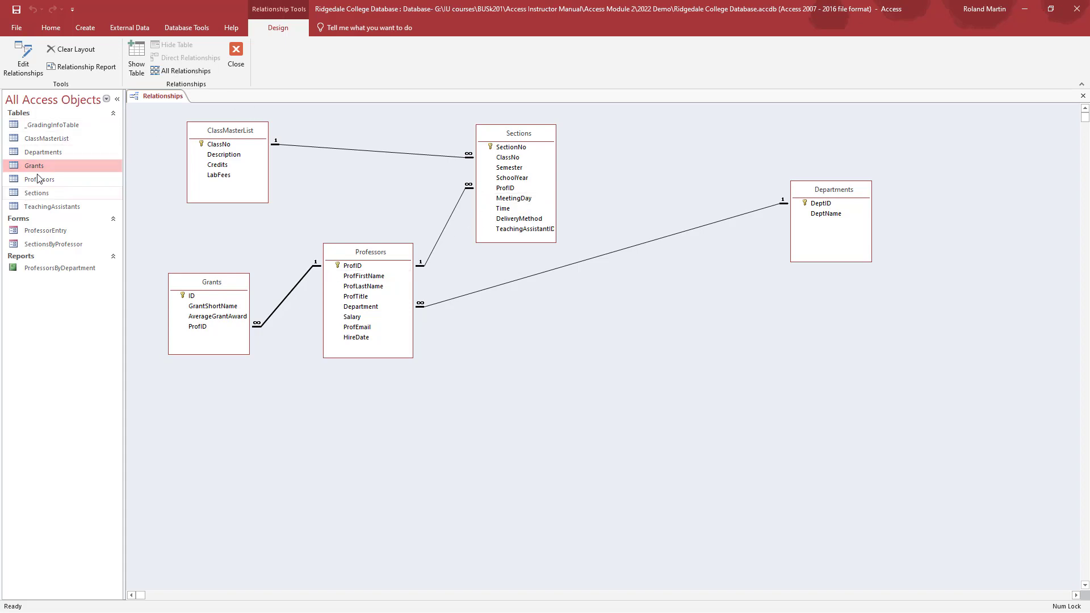
# Add the TeachingAssistants table to the Relationships layout and place it between Sections and Departments
pyautogui.click(130, 55)
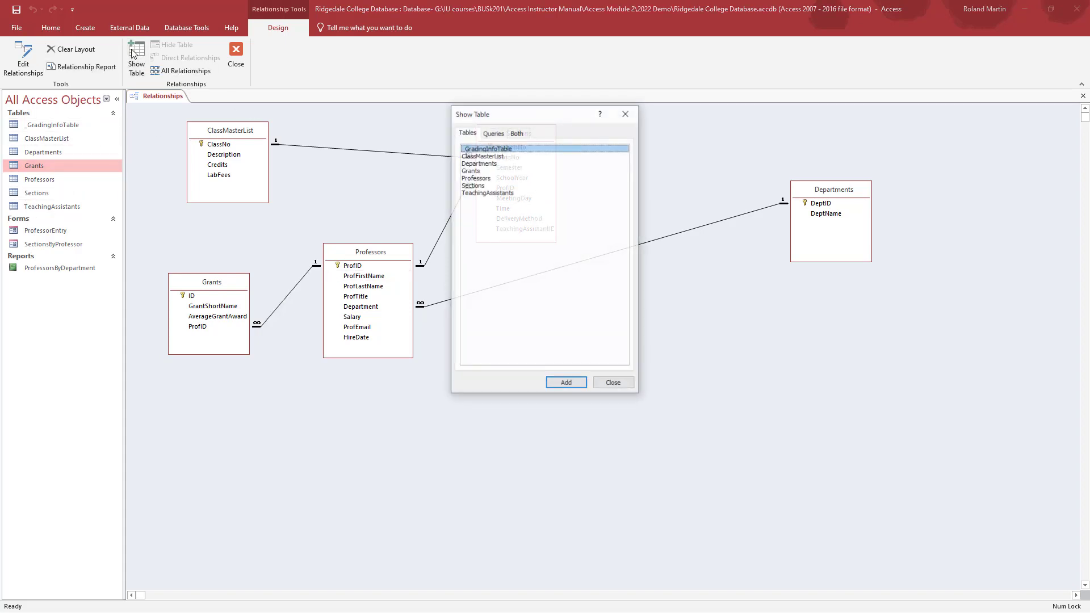
pyautogui.click(513, 194)
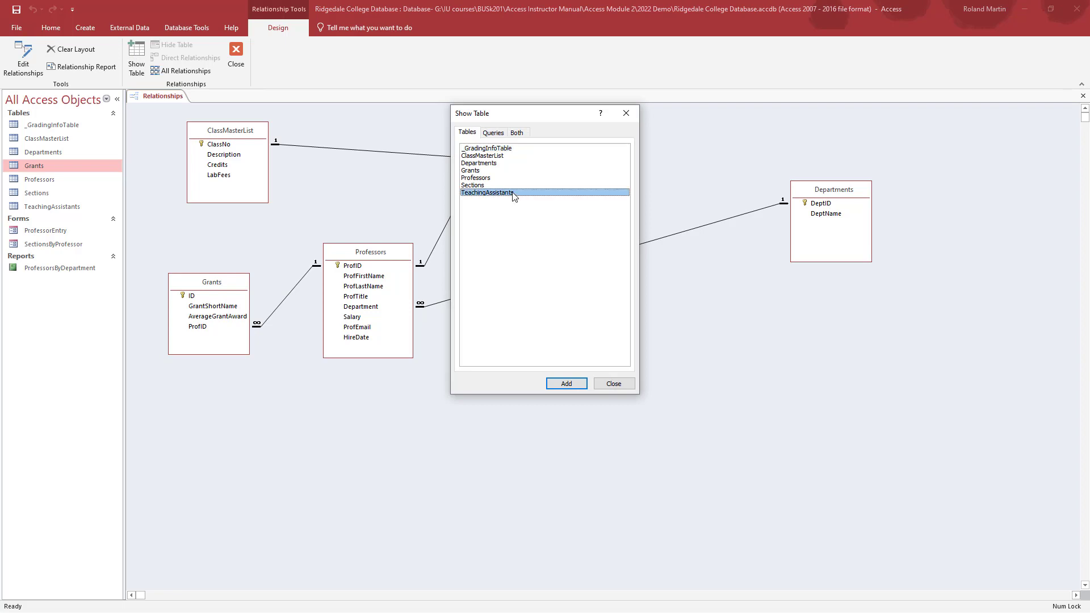
pyautogui.click(568, 384)
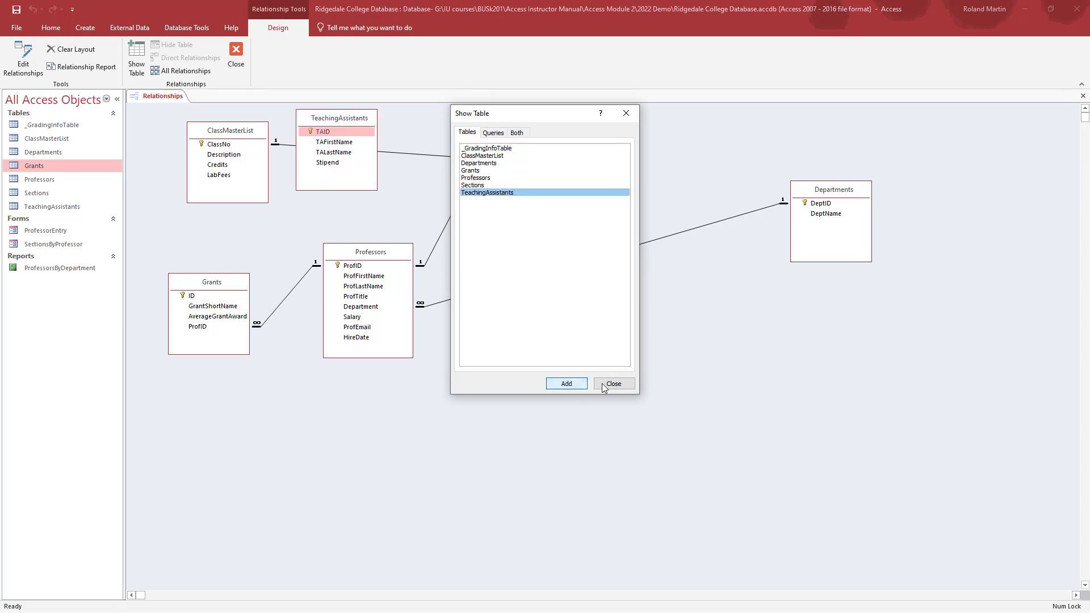
pyautogui.click(614, 384)
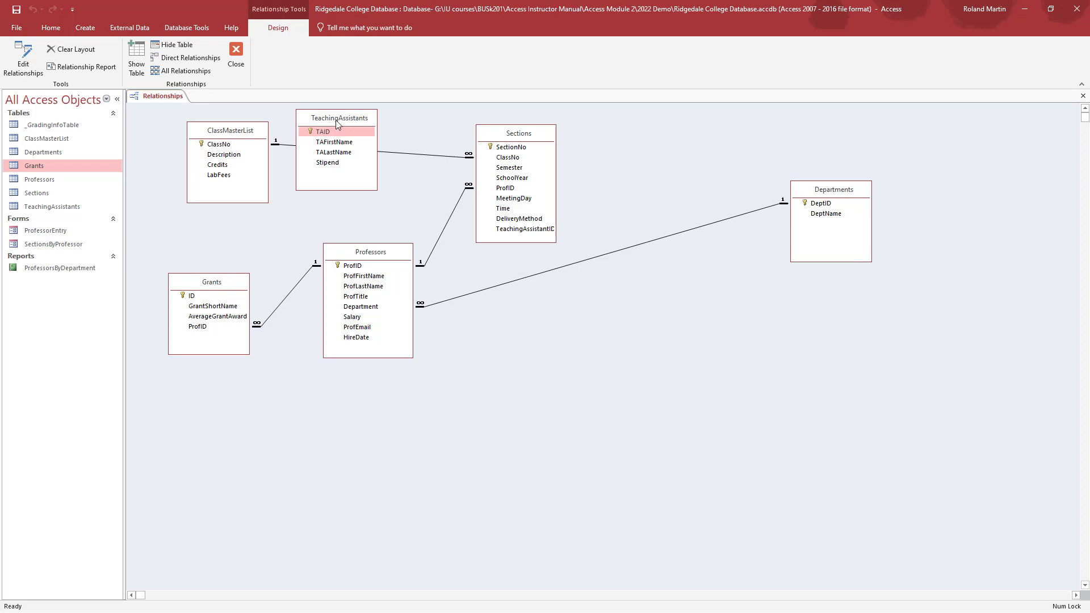
pyautogui.moveTo(330, 122); pyautogui.dragTo(698, 131)
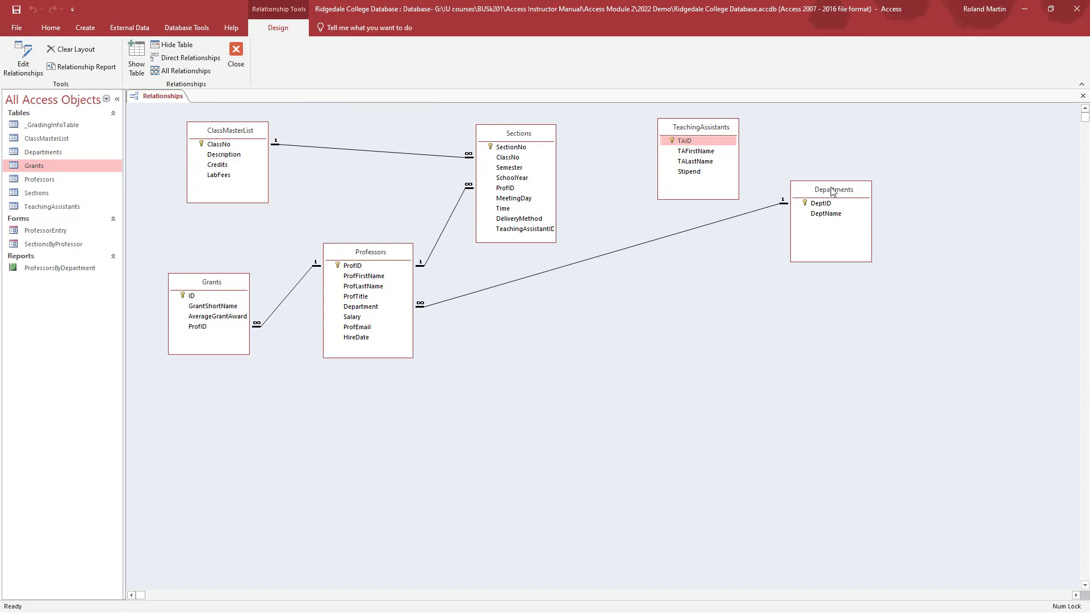
# Tidy the Relationships layout by placing Departments beside Professors, nudging TeachingAssistants, and widening Sections to fit the full TeachingAssistantID field name
pyautogui.moveTo(837, 195); pyautogui.dragTo(635, 292)
pyautogui.moveTo(698, 126)
pyautogui.mouseDown()
pyautogui.moveTo(703, 142)
pyautogui.moveTo(702, 132)
pyautogui.mouseUp()
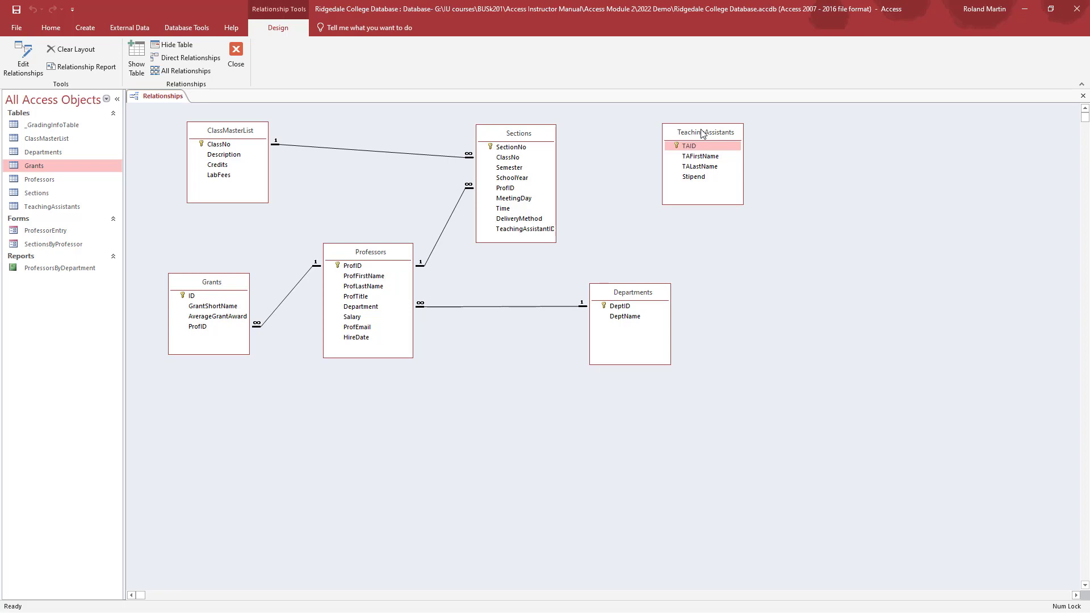
pyautogui.click(721, 147)
pyautogui.moveTo(719, 146); pyautogui.dragTo(568, 203)
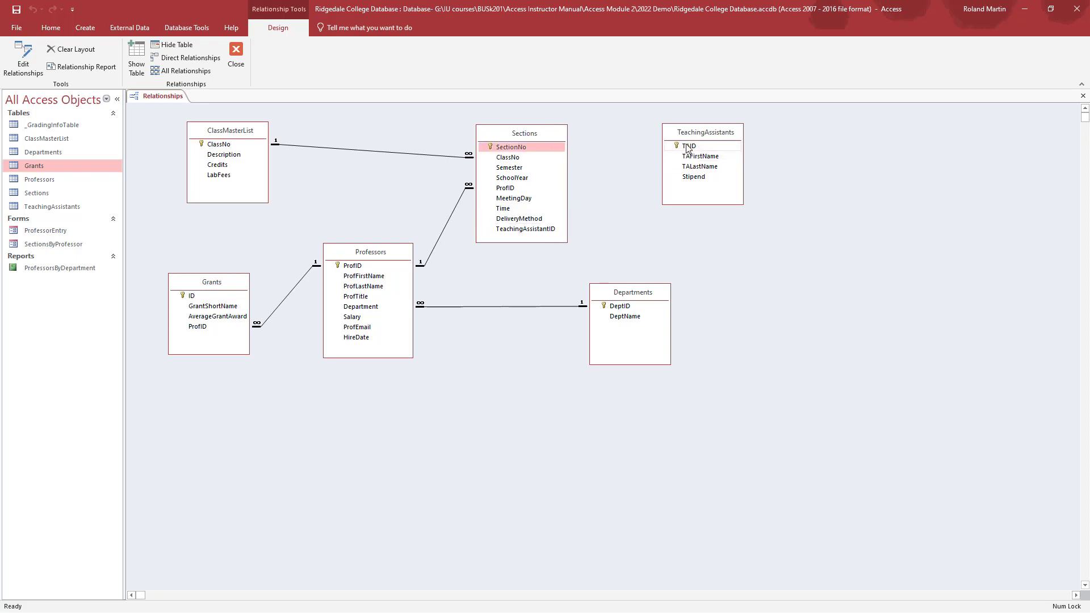
# Create a one-to-many relationship from TAID in TeachingAssistants to TeachingAssistantID in Sections with referential integrity enforced
pyautogui.moveTo(688, 148); pyautogui.dragTo(551, 229)
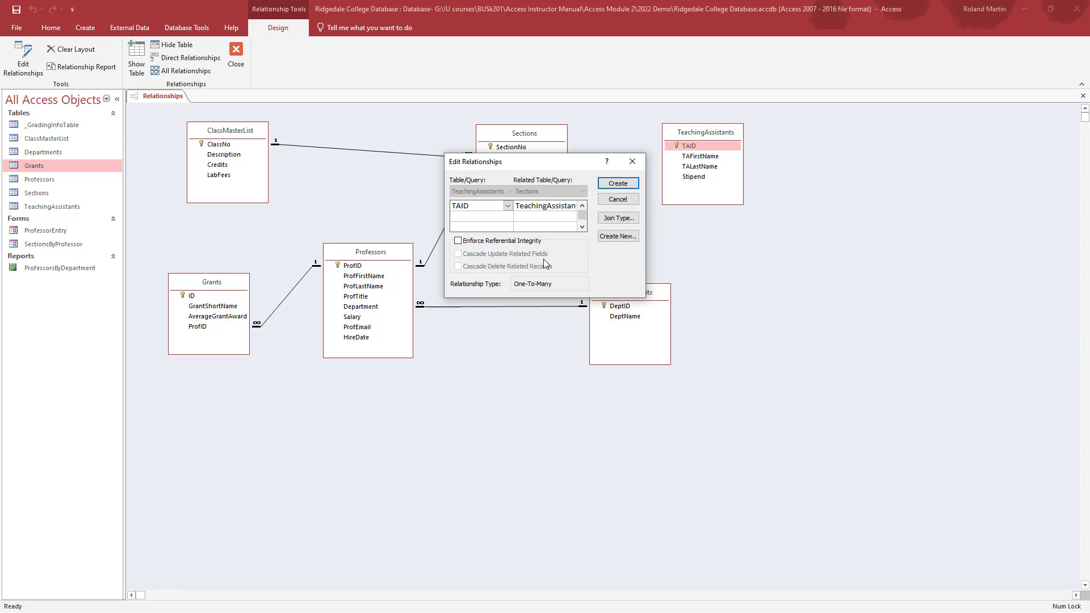
pyautogui.click(515, 243)
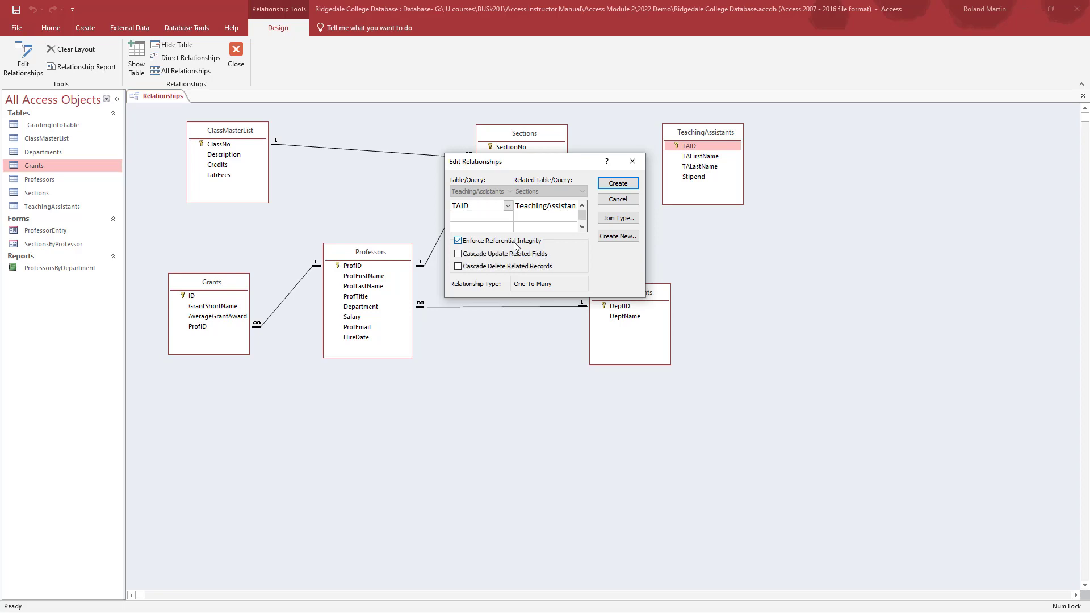
pyautogui.click(618, 183)
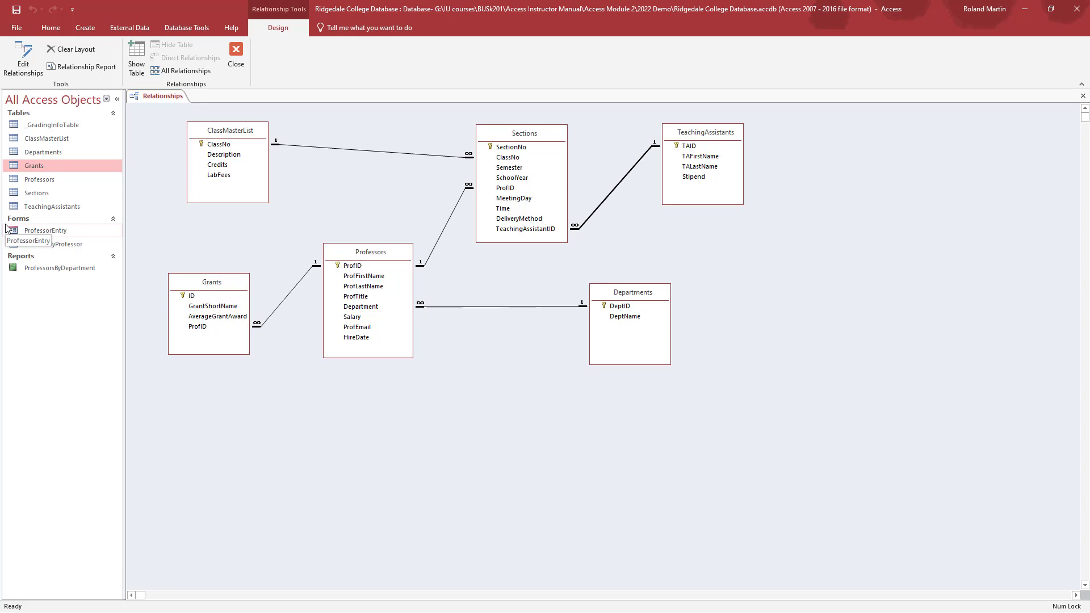
# Save and close the Relationships layout, and run Compact & Repair on the database
pyautogui.click(237, 53)
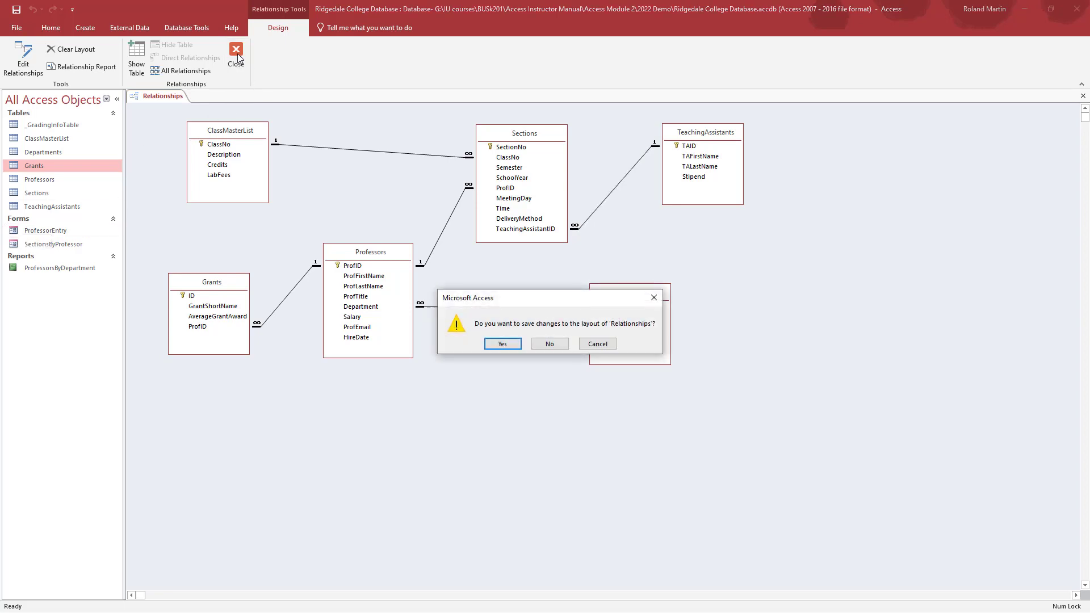
pyautogui.click(503, 344)
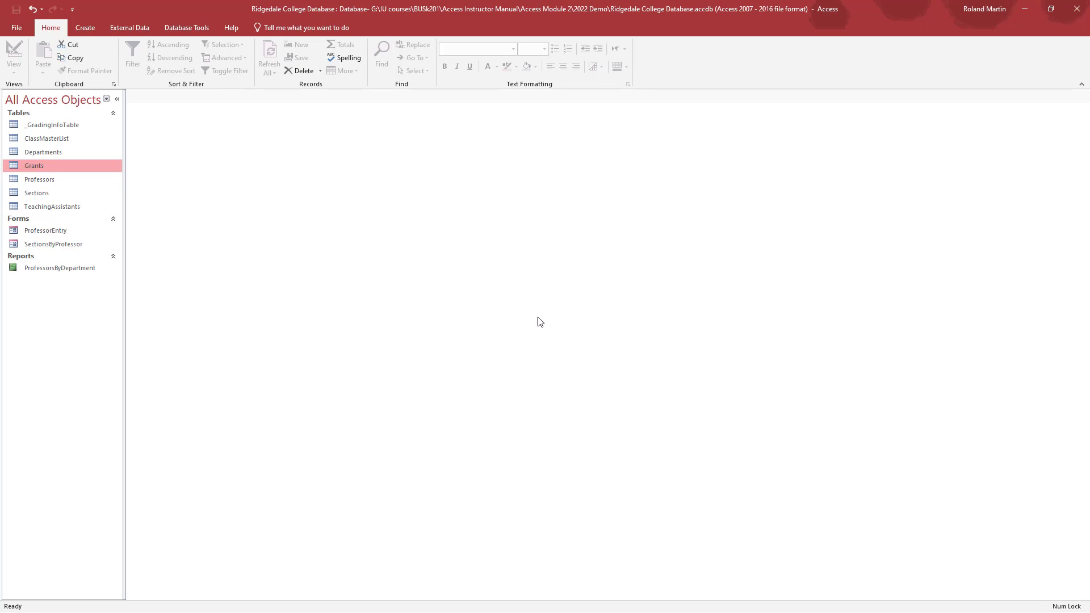
pyautogui.click(17, 28)
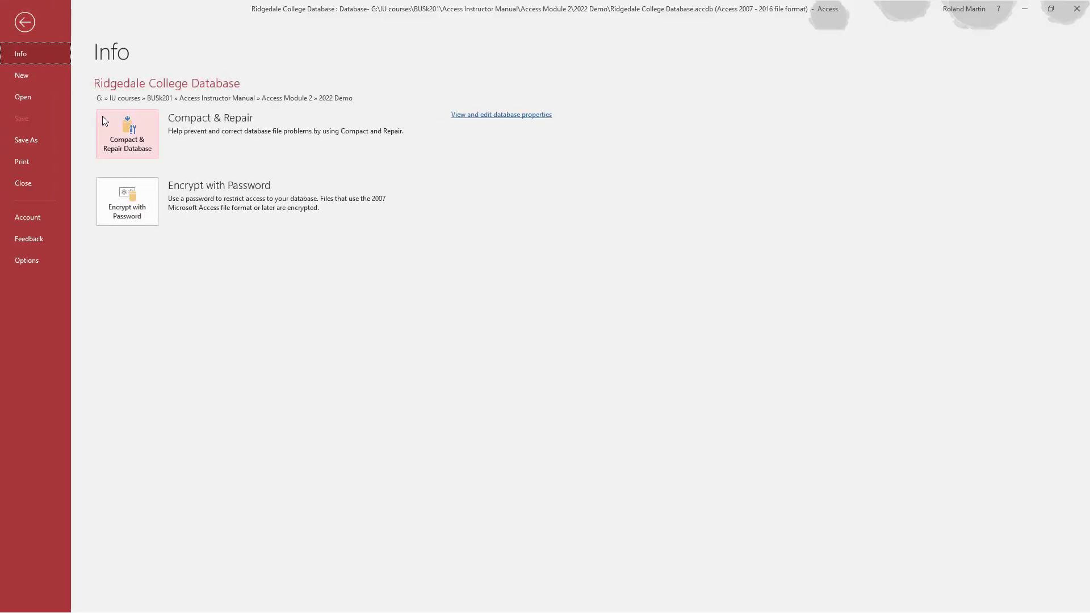
pyautogui.click(126, 137)
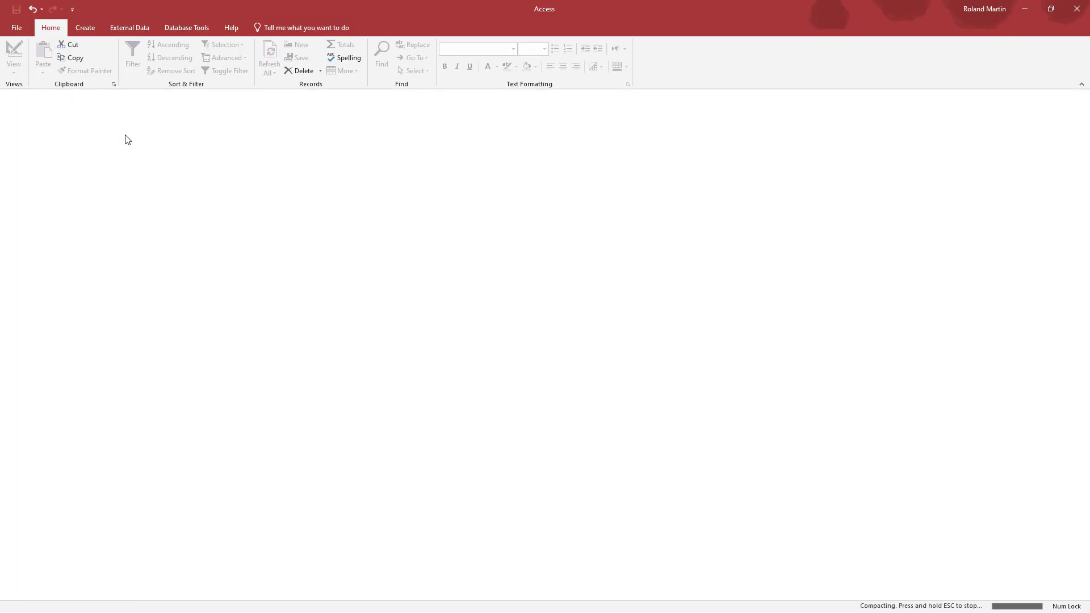